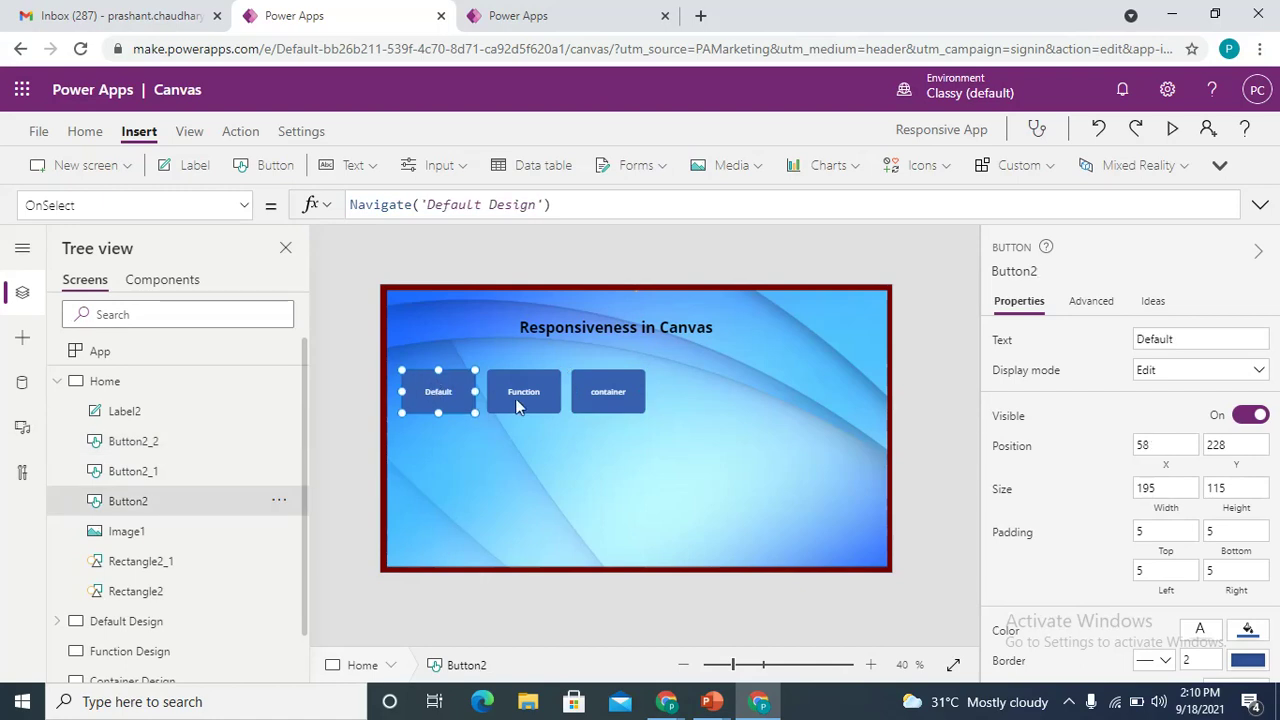
# Examine the size and position of the four buttons on the Default Design screen
pyautogui.click(598, 401)
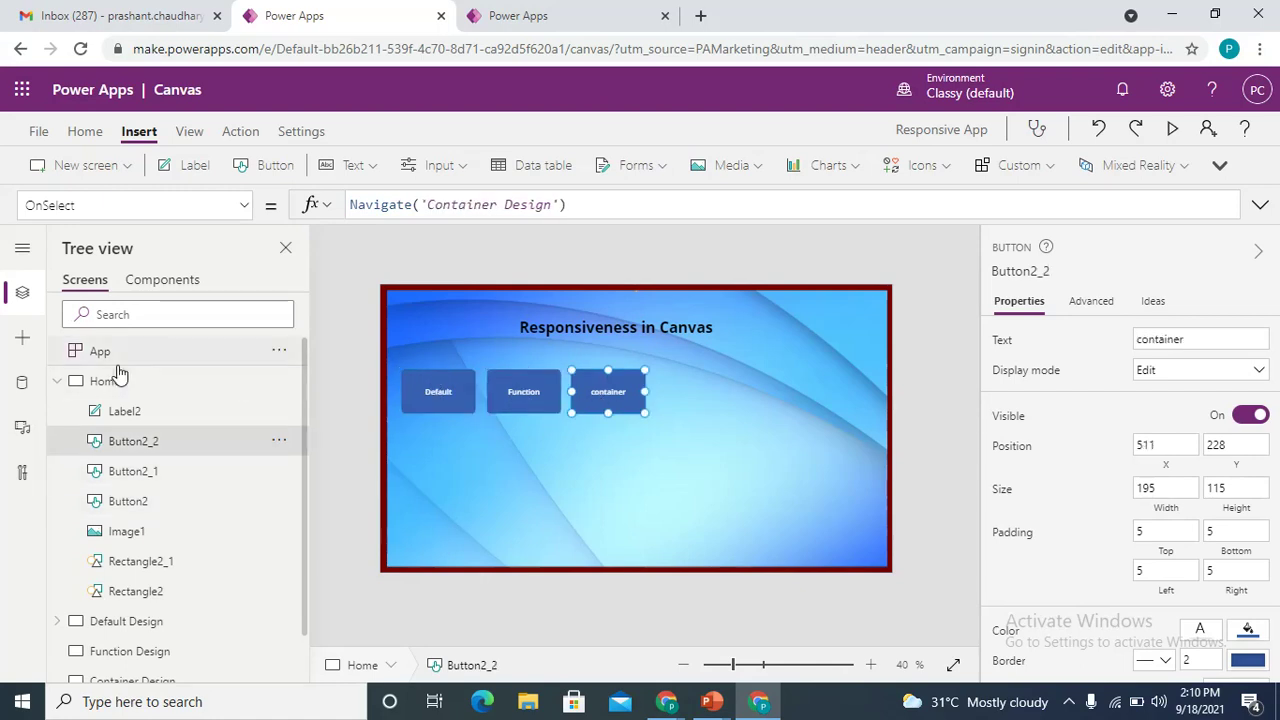
pyautogui.click(57, 383)
pyautogui.click(122, 421)
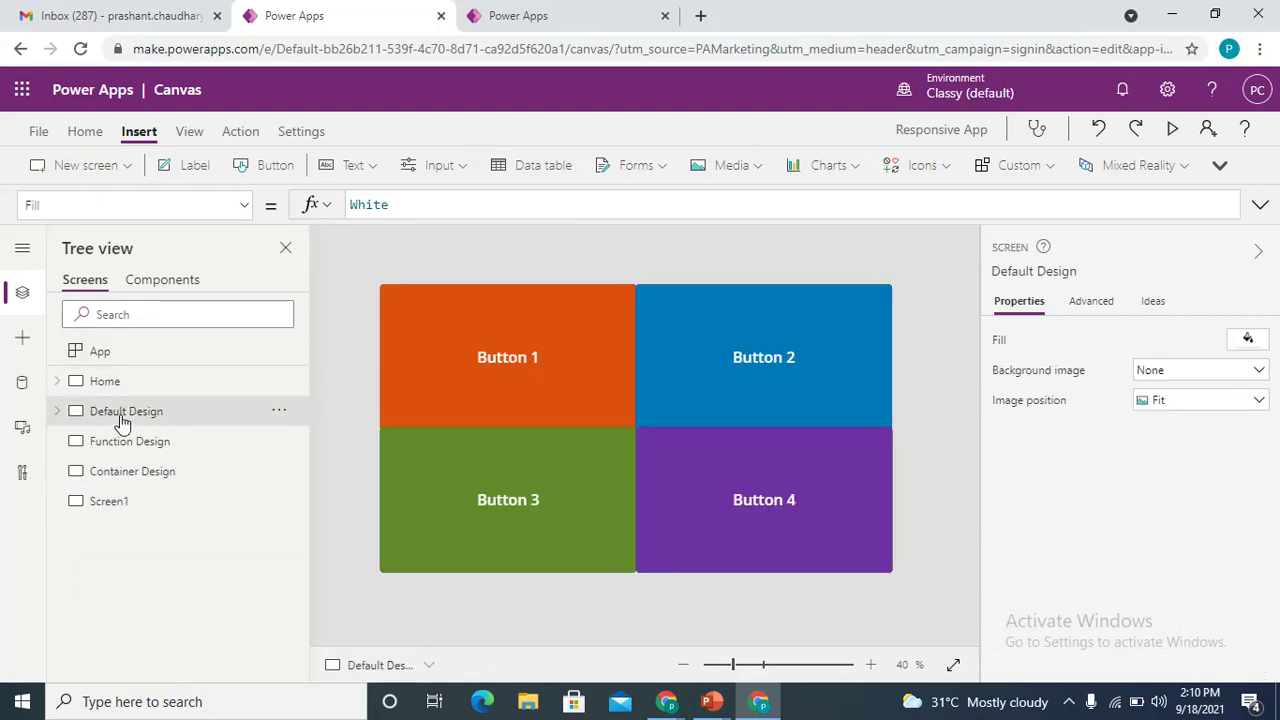
pyautogui.click(575, 394)
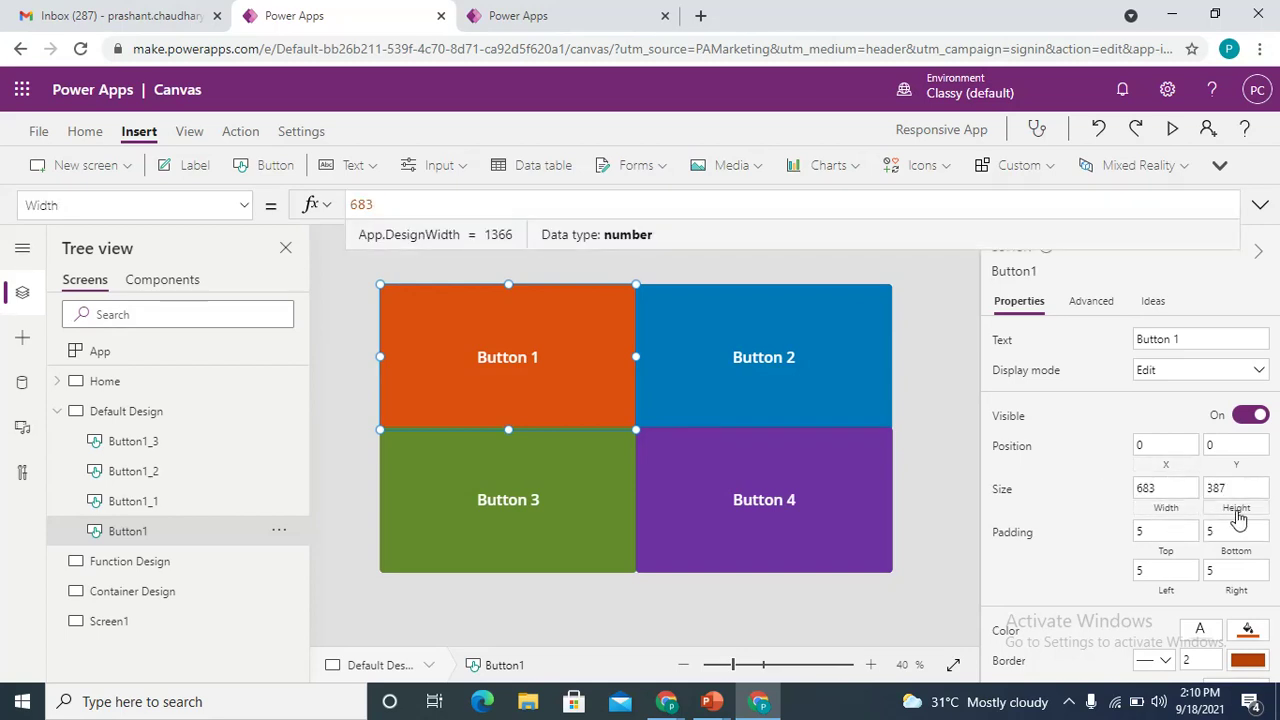
pyautogui.click(809, 517)
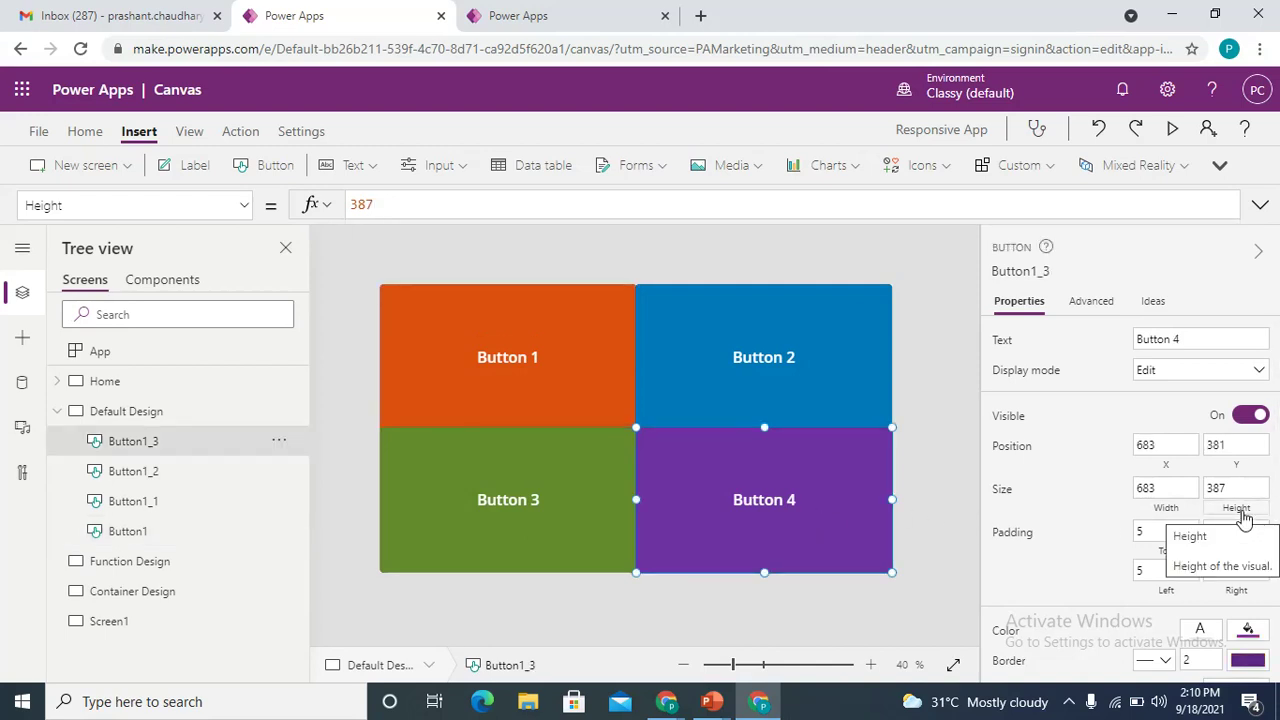
pyautogui.click(772, 388)
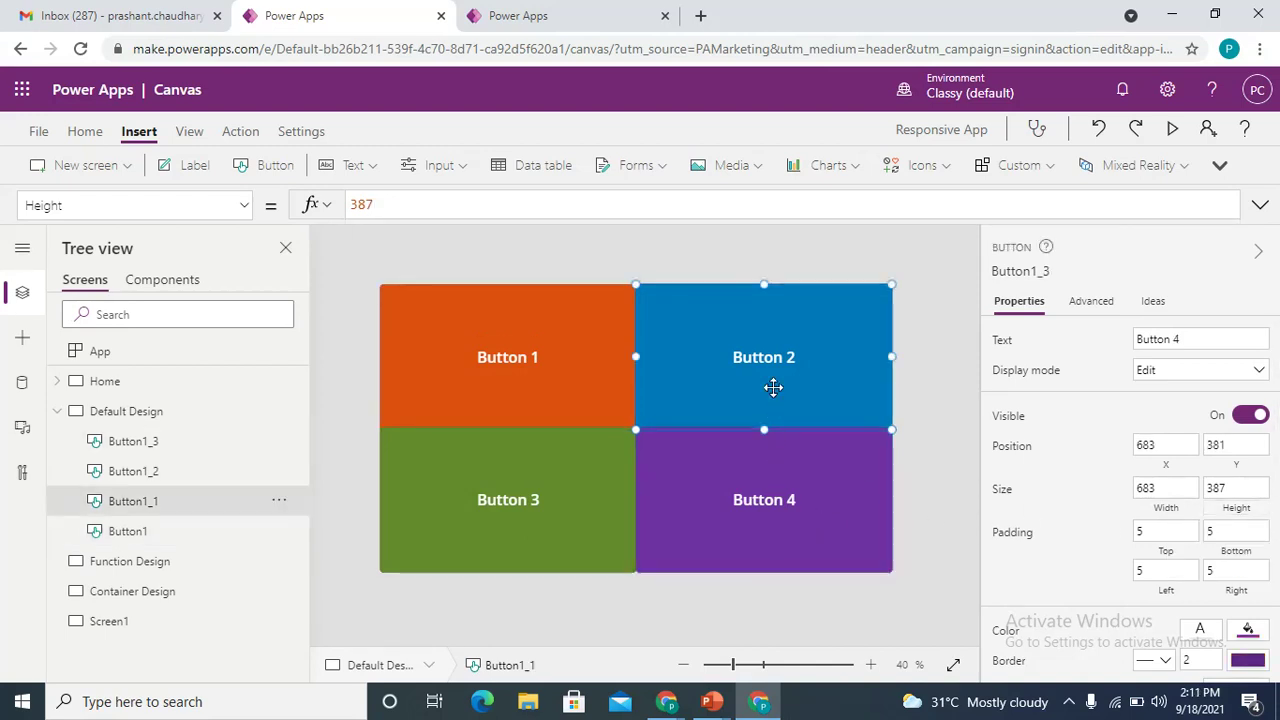
pyautogui.click(515, 513)
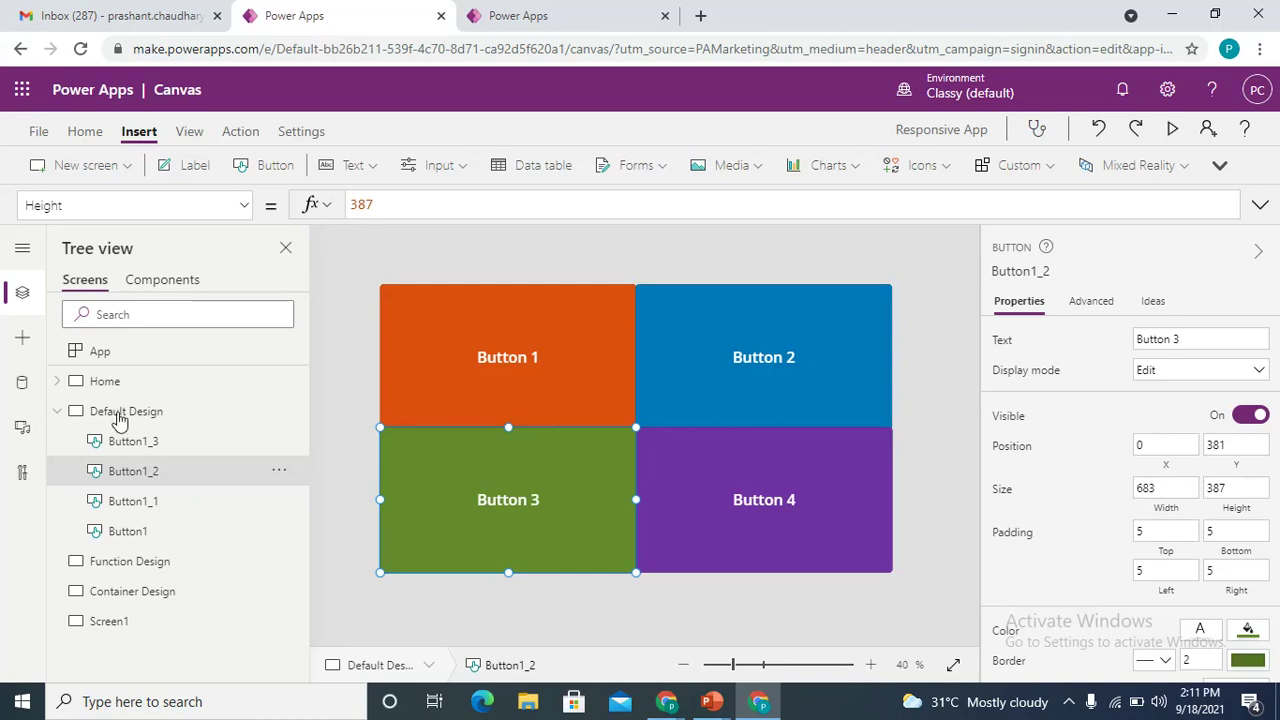
pyautogui.click(58, 412)
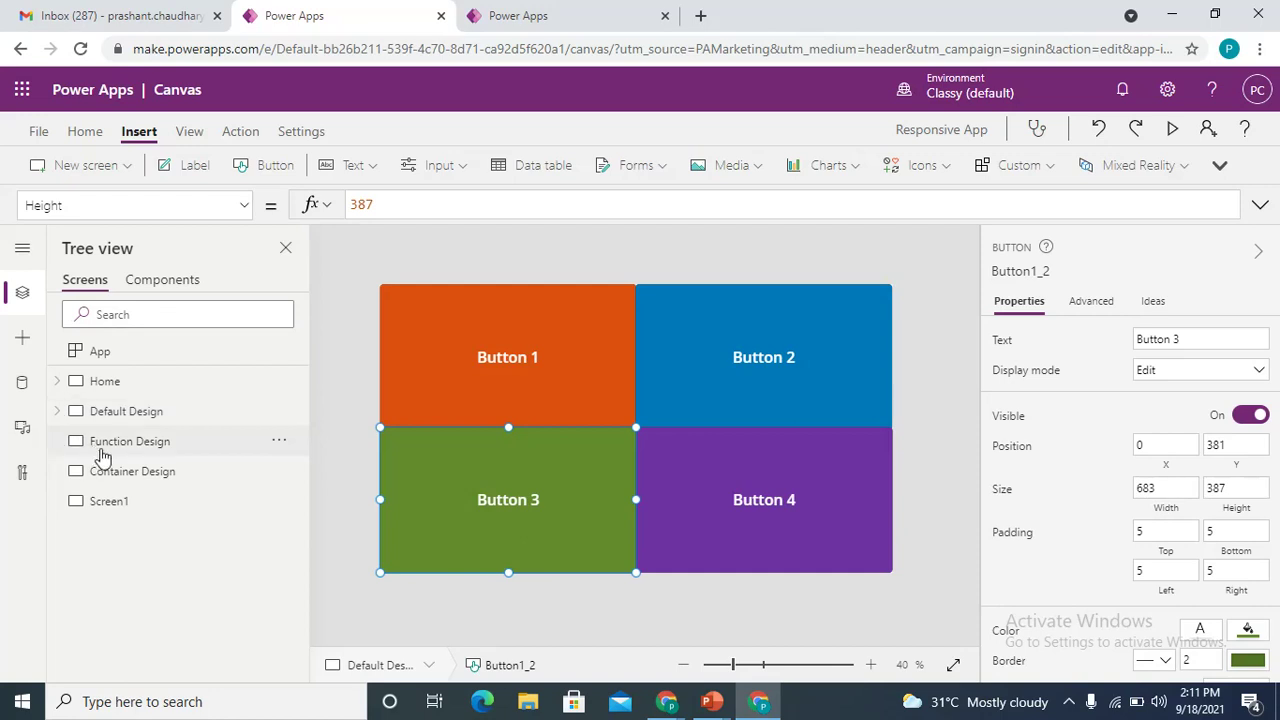
# Copy all four buttons from the Default Design screen to the Function Design screen
pyautogui.click(512, 422)
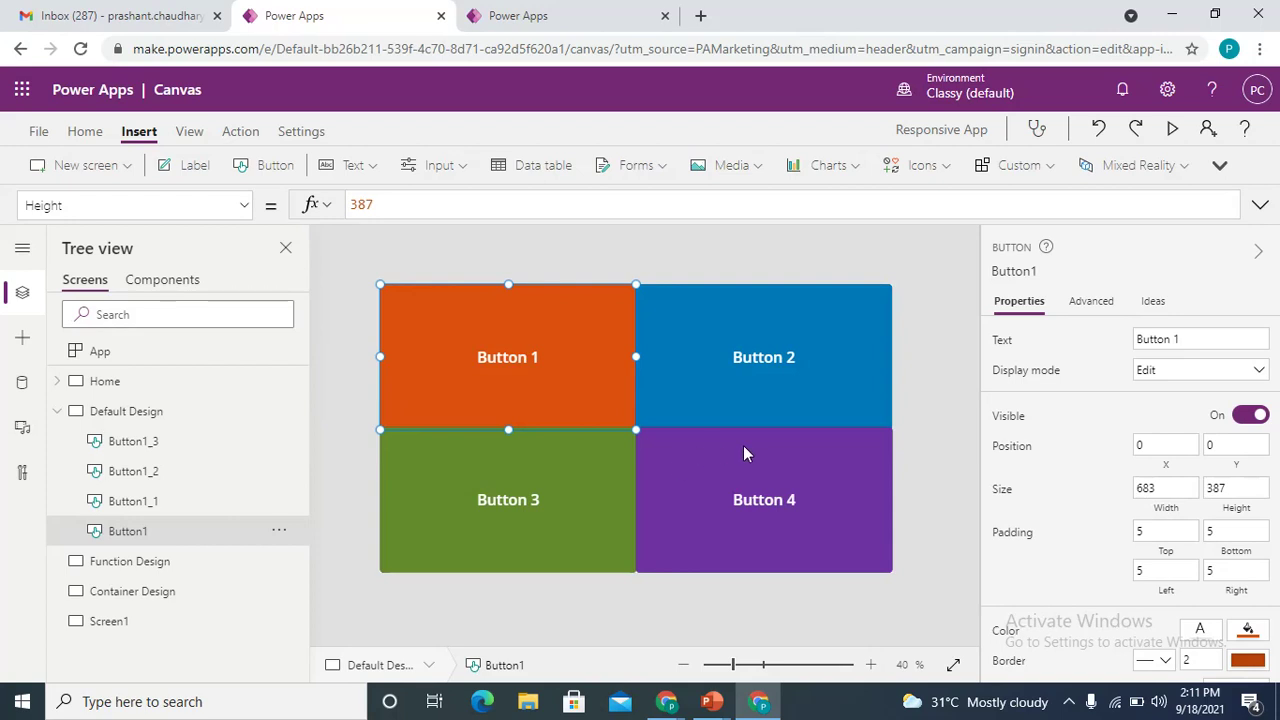
pyautogui.hotkey('ctrl', 'a')
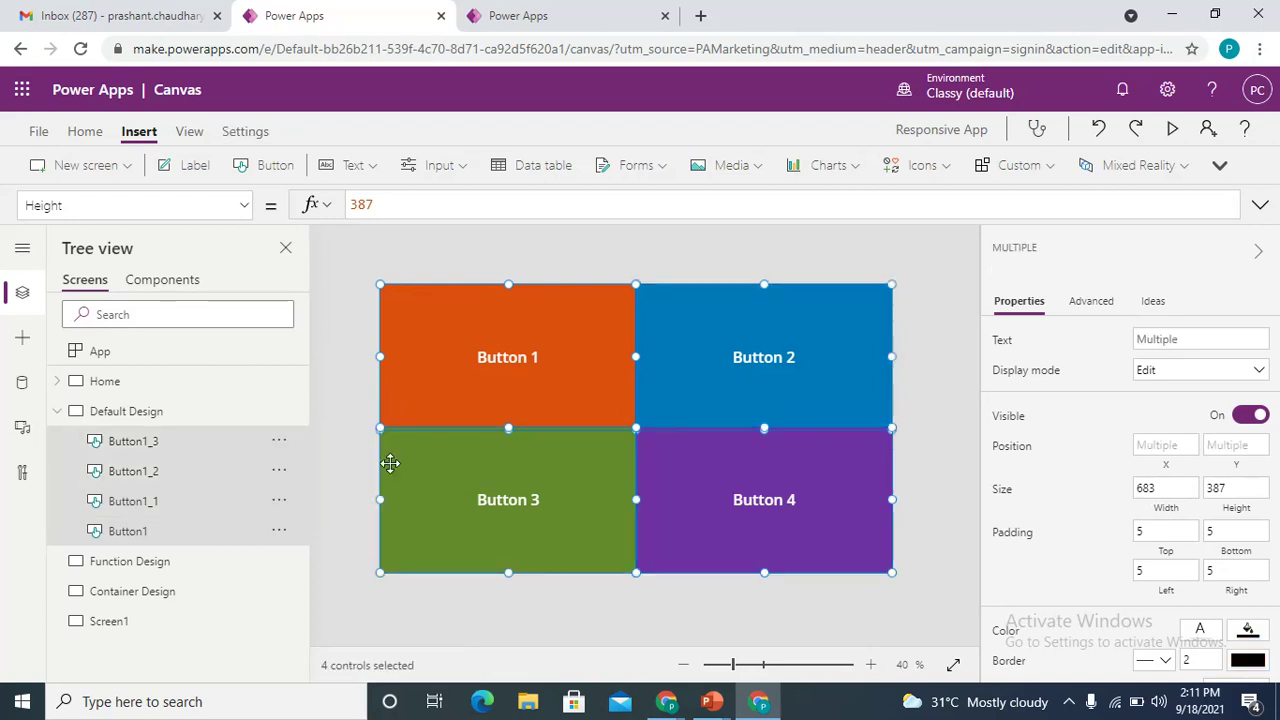
pyautogui.click(57, 411)
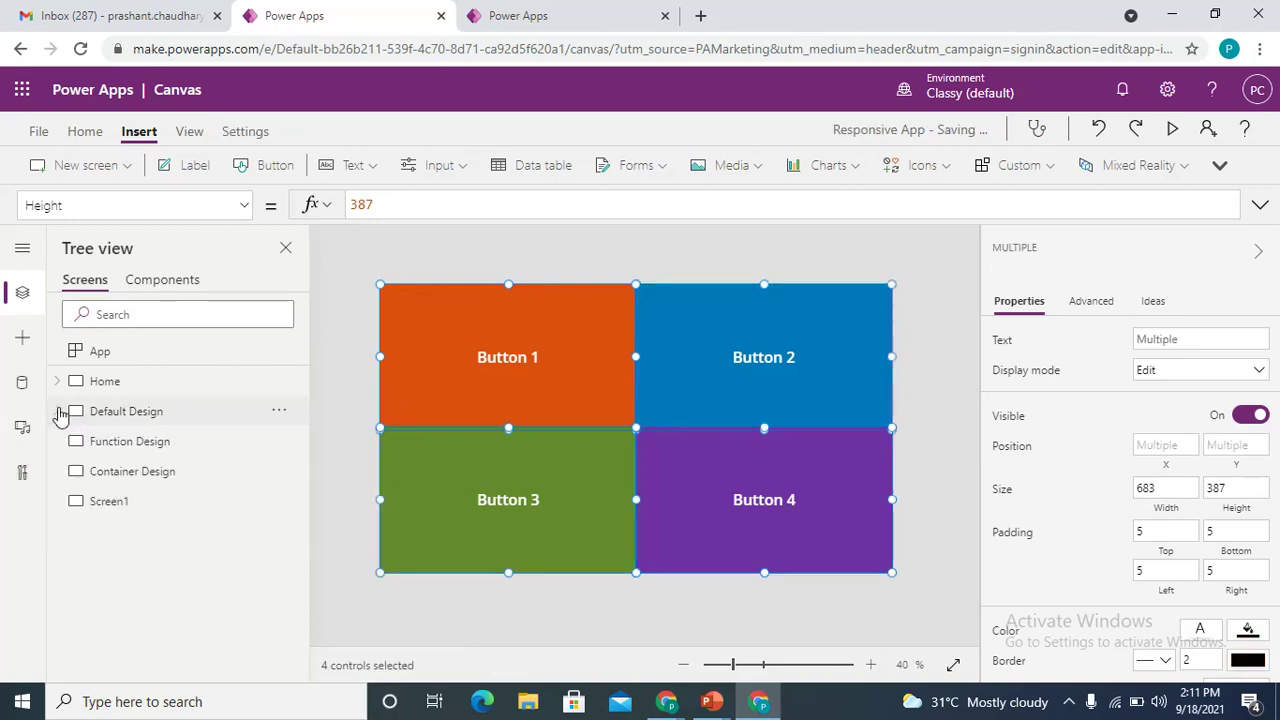
pyautogui.click(145, 447)
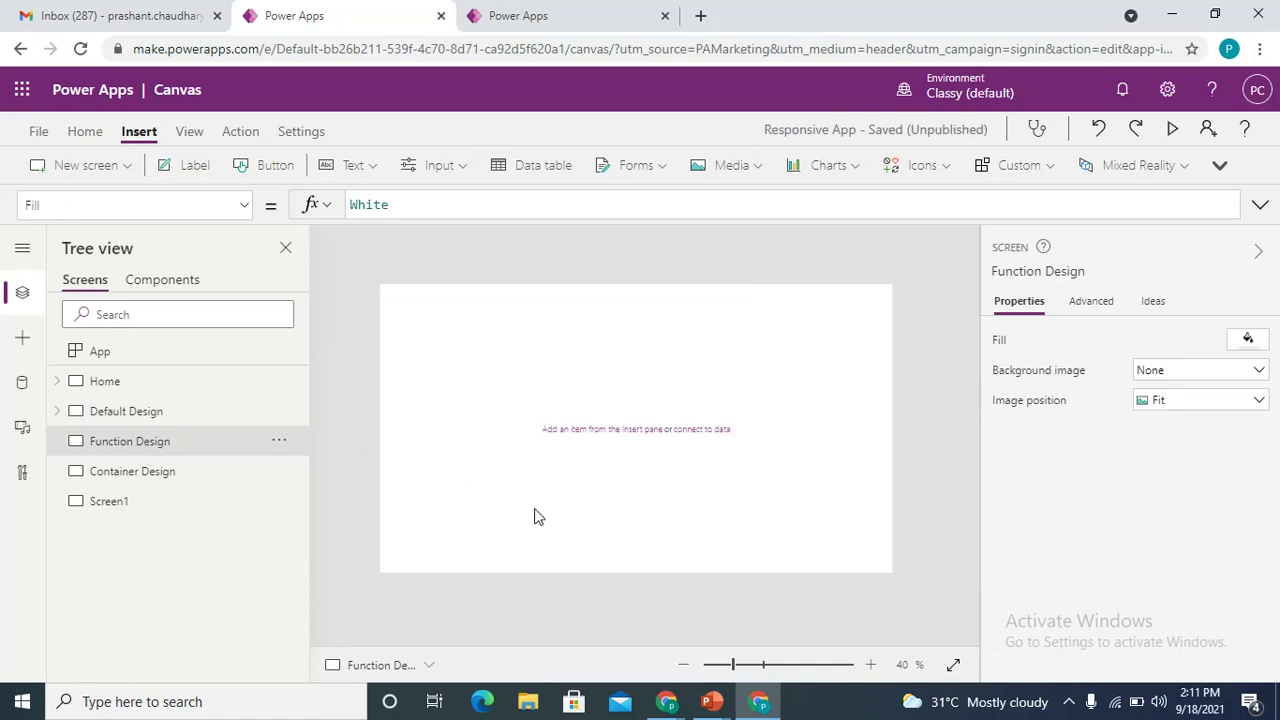
pyautogui.hotkey('ctrl', 'v')
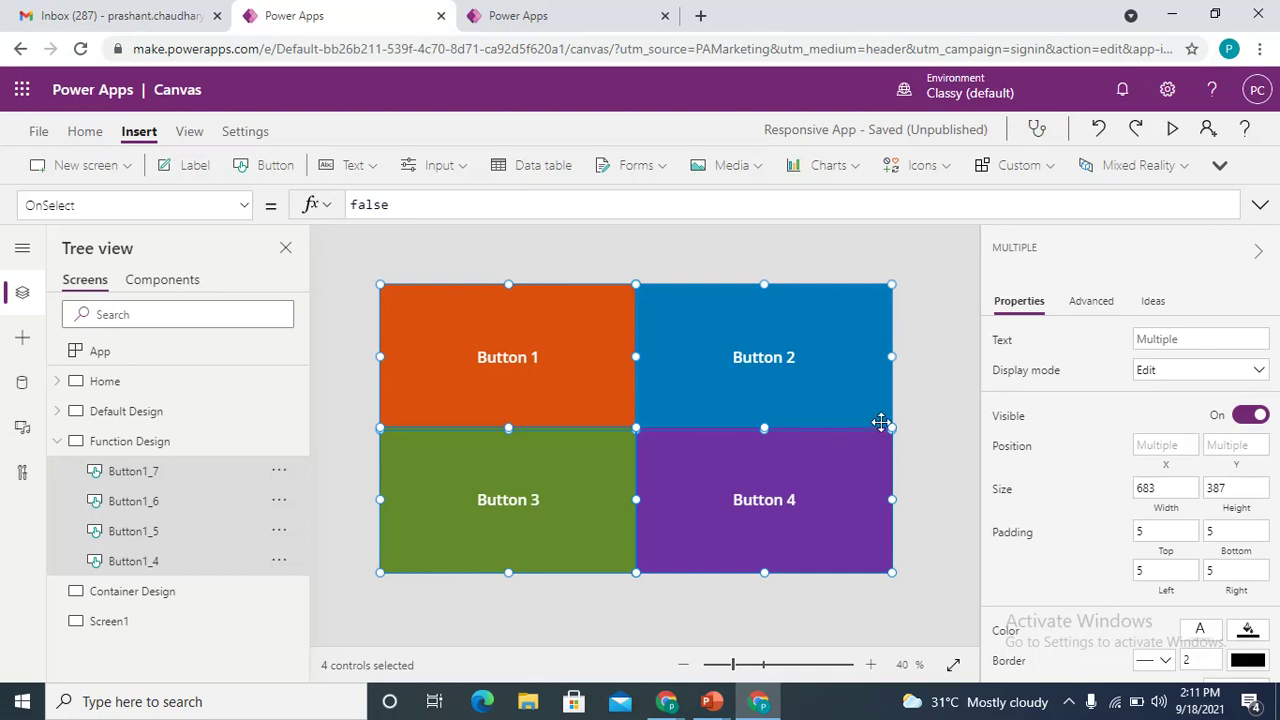
pyautogui.click(921, 440)
# Set the Width of all four buttons on the Function Design screen together to the formula Parent.Width/2
pyautogui.click(498, 336)
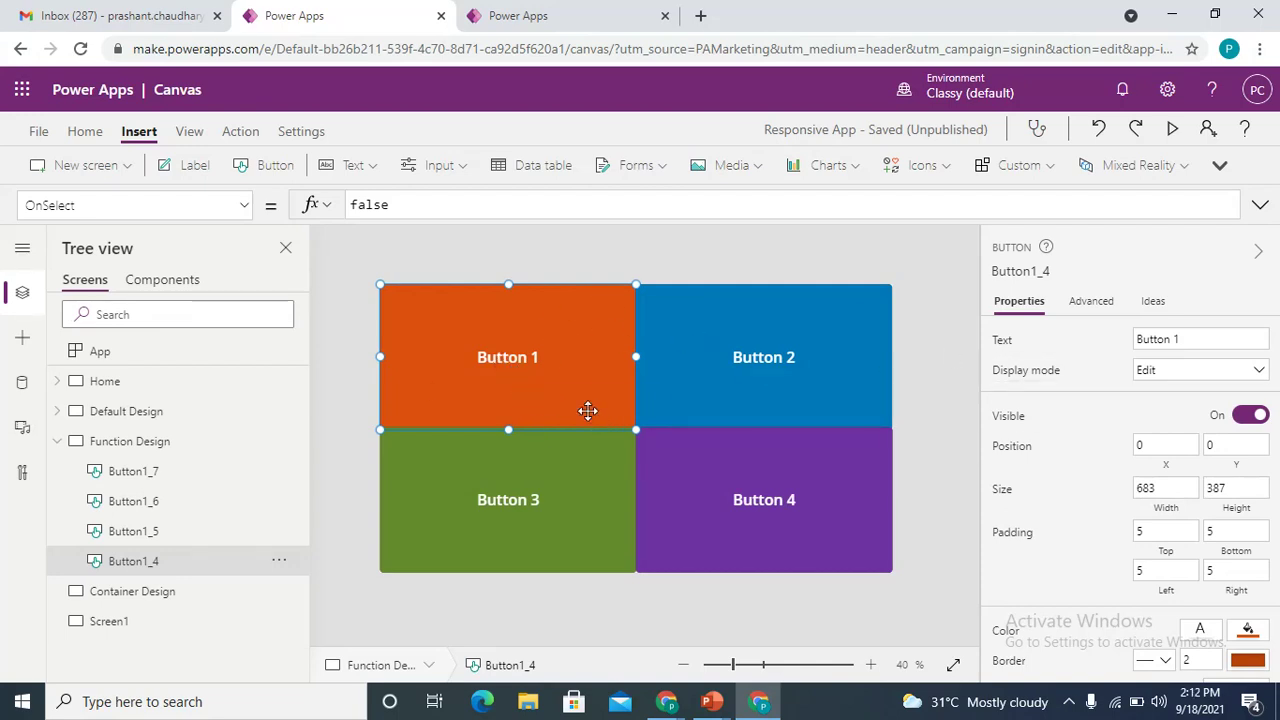
pyautogui.keyDown('shift'); pyautogui.click(810, 348); pyautogui.keyUp('shift')
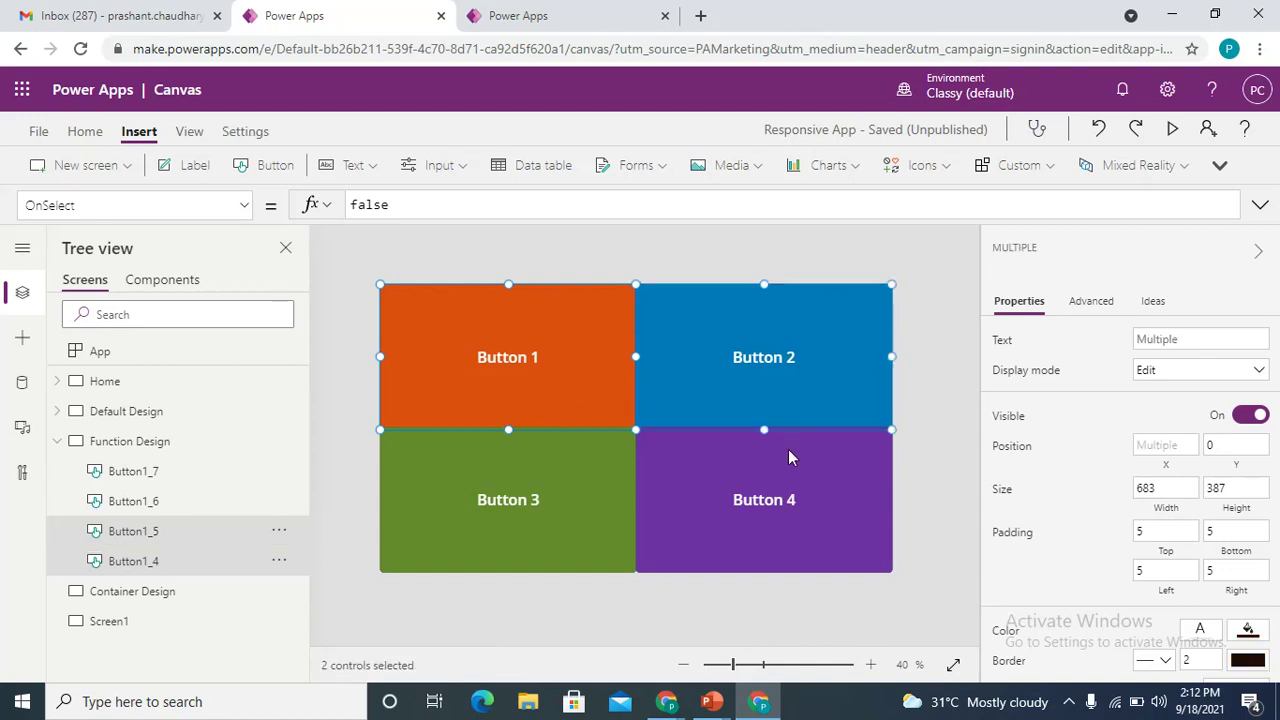
pyautogui.keyDown('shift'); pyautogui.click(789, 454); pyautogui.keyUp('shift')
pyautogui.keyDown('shift'); pyautogui.click(570, 503); pyautogui.keyUp('shift')
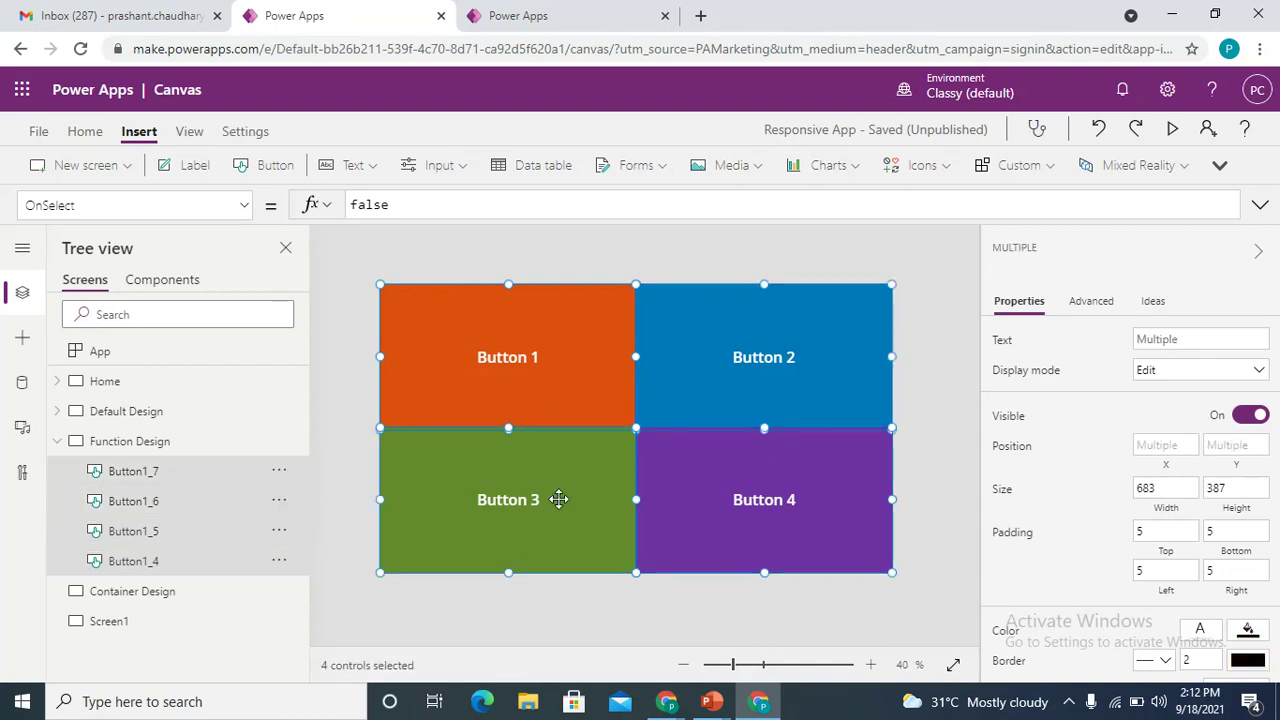
pyautogui.click(1165, 515)
pyautogui.doubleClick(372, 203)
pyautogui.write('ap')
pyautogui.press('BackSpace')
pyautogui.press('BackSpace')
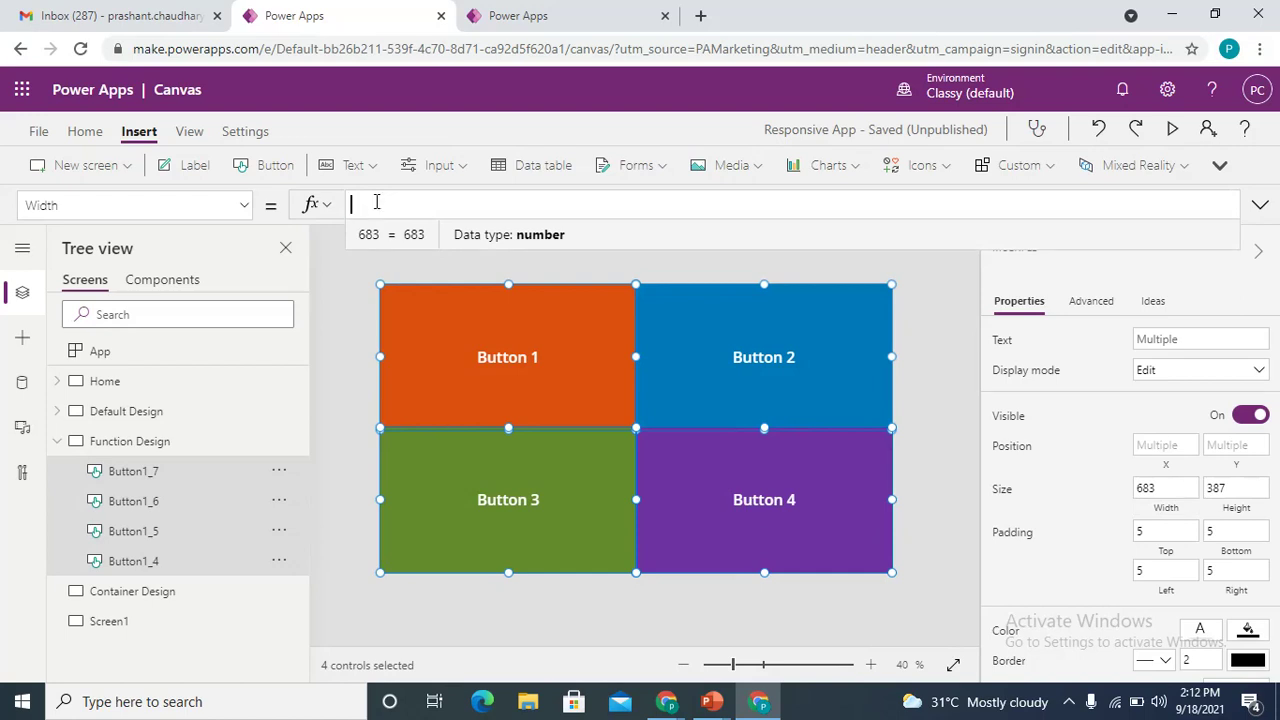
pyautogui.write('paren')
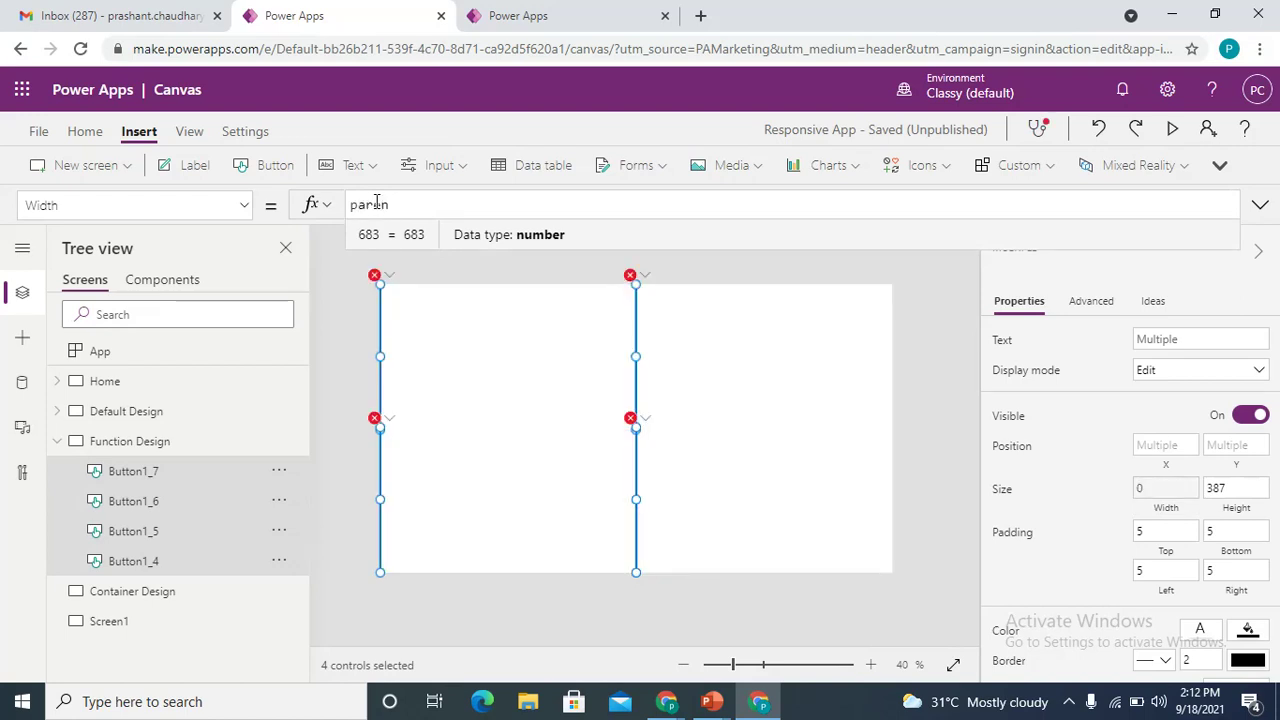
pyautogui.write('.')
pyautogui.press('BackSpace')
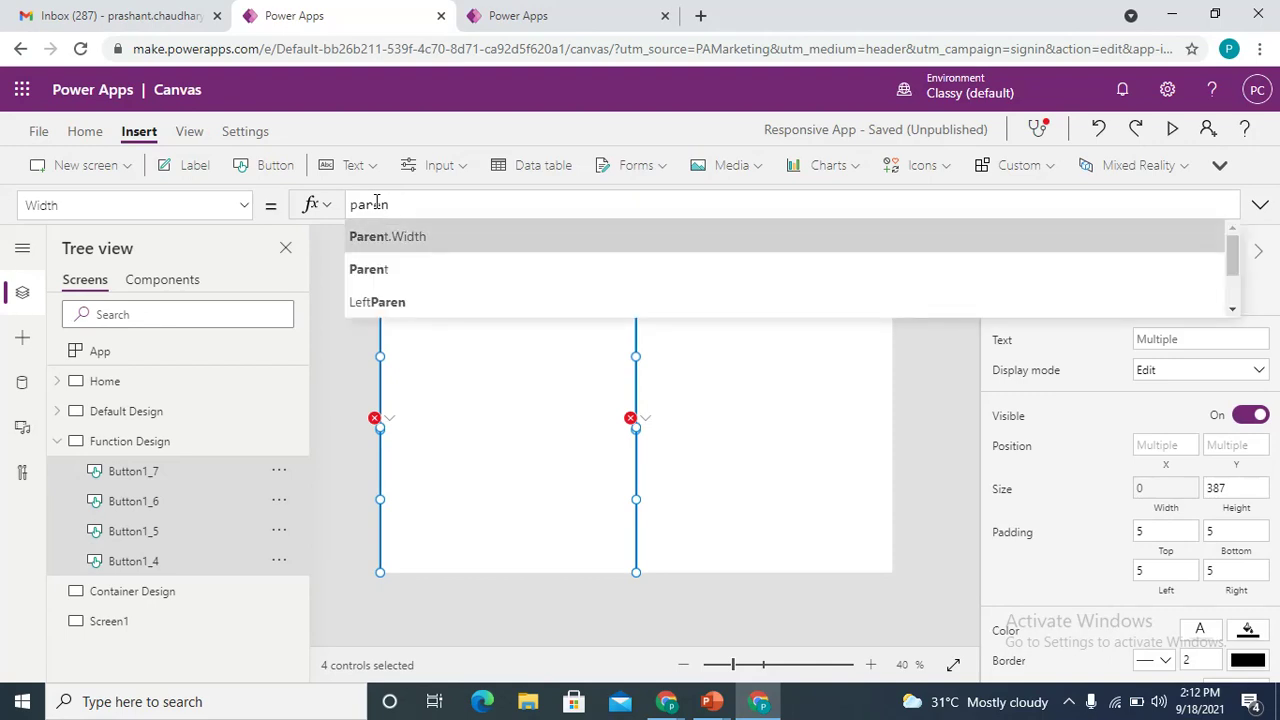
pyautogui.press('Tab')
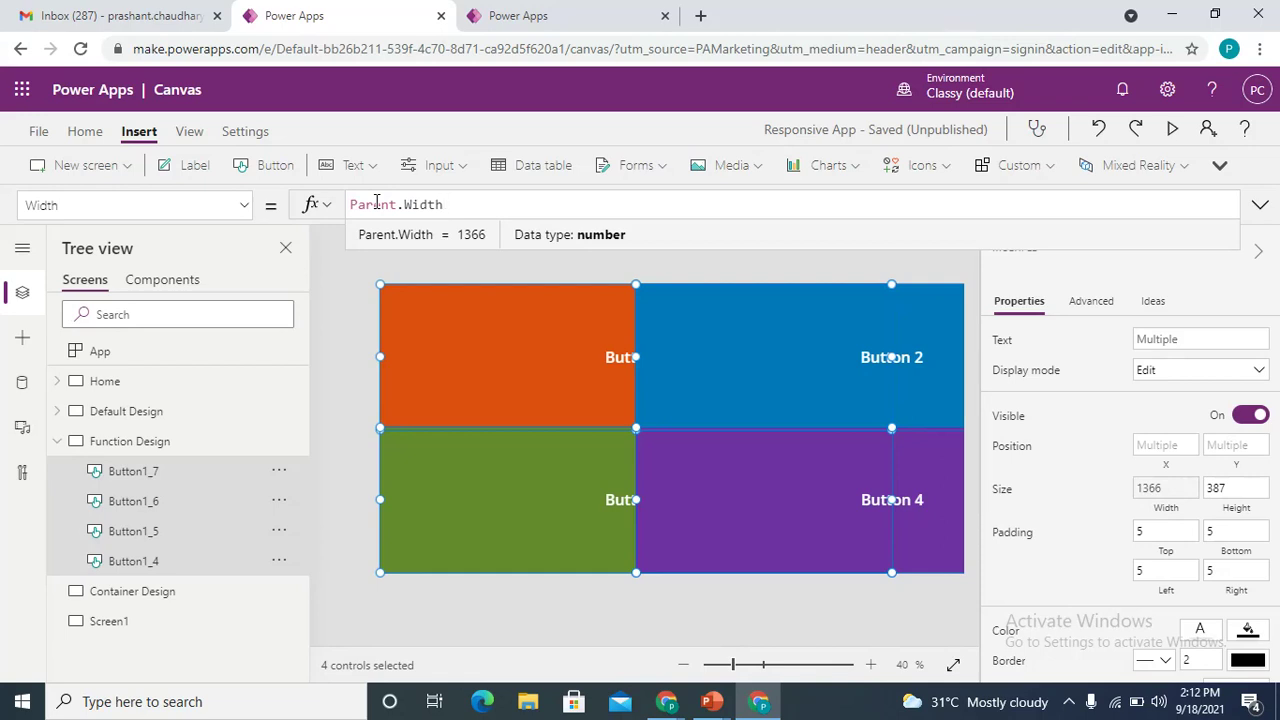
pyautogui.write('/2')
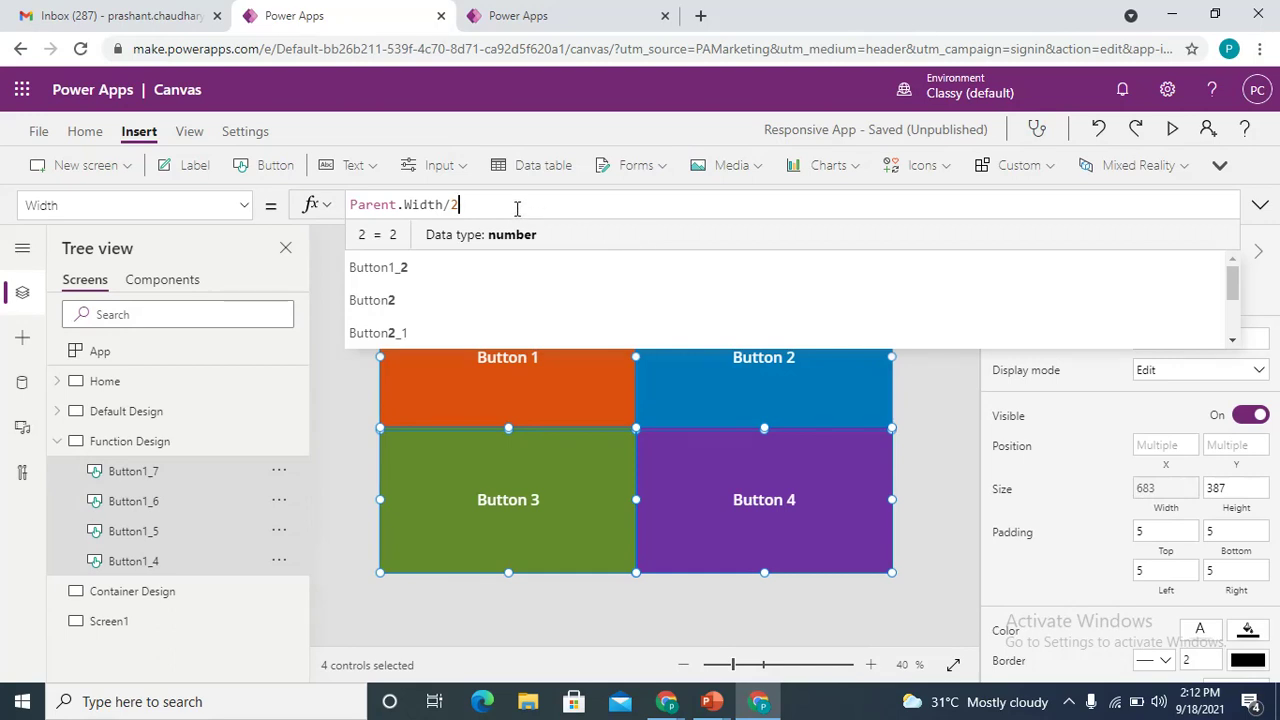
# Copy the Parent.Width/2 formula into the Height property of the four selected buttons
pyautogui.hotkey('ctrl', 'a')
pyautogui.hotkey('ctrl', 'c')
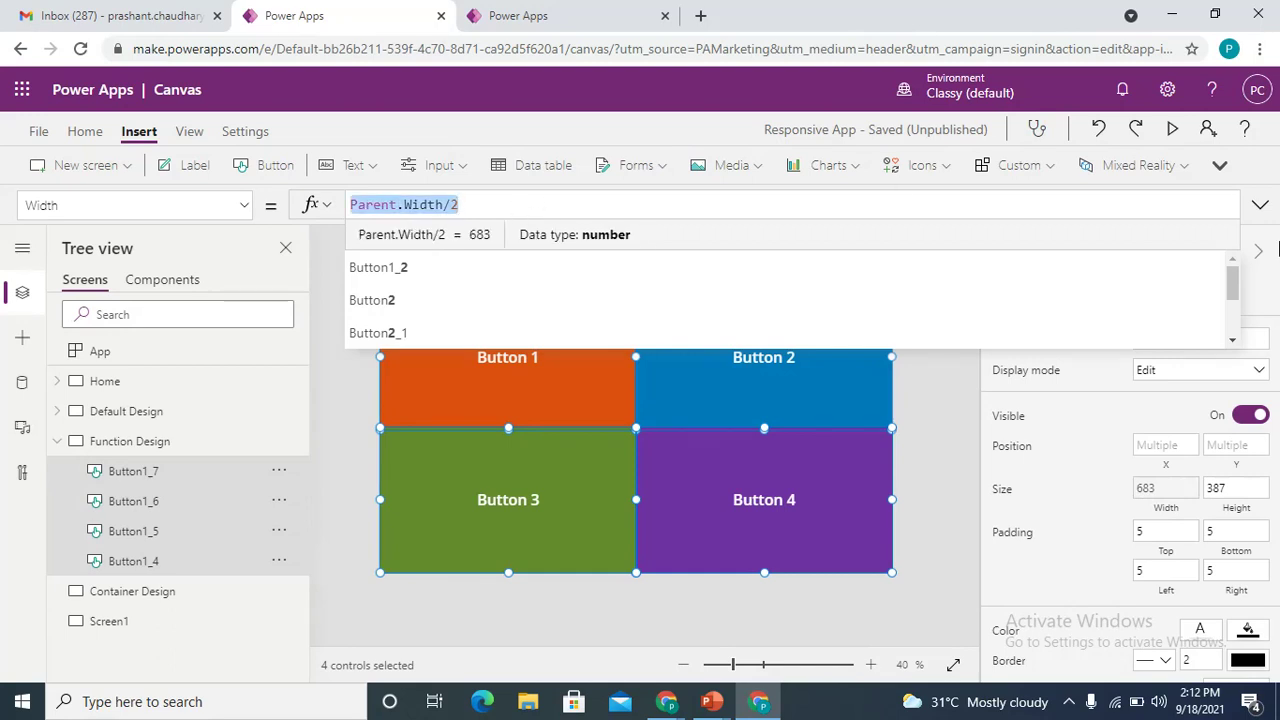
pyautogui.click(1260, 205)
pyautogui.click(1213, 487)
pyautogui.hotkey('ctrl', 'a')
pyautogui.hotkey('ctrl', 'v')
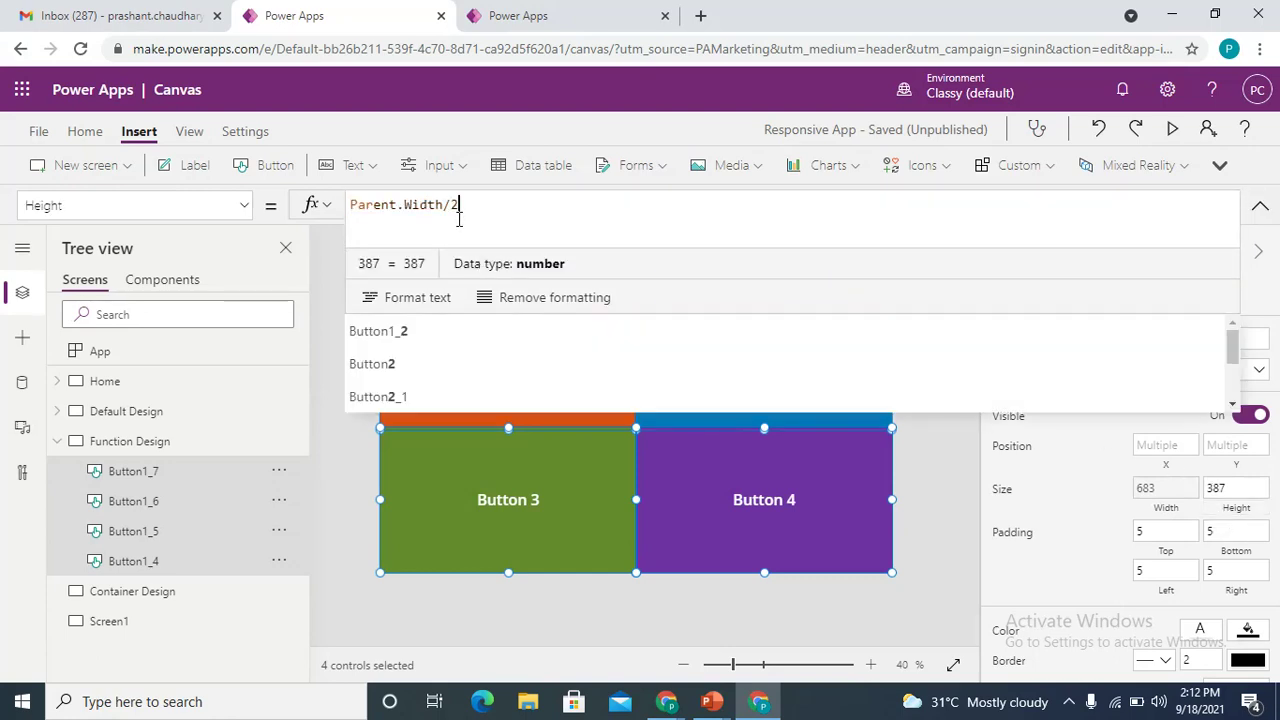
# Rewrite the Height formula of the four selected buttons as Parent.Height/2 and collapse the enlarged formula editor
pyautogui.press('Left')
pyautogui.press('Left')
pyautogui.write('\\\\\\')
pyautogui.press('BackSpace')
pyautogui.press('BackSpace')
pyautogui.press('BackSpace')
pyautogui.press('BackSpace')
pyautogui.press('BackSpace')
pyautogui.press('BackSpace')
pyautogui.press('BackSpace')
pyautogui.press('BackSpace')
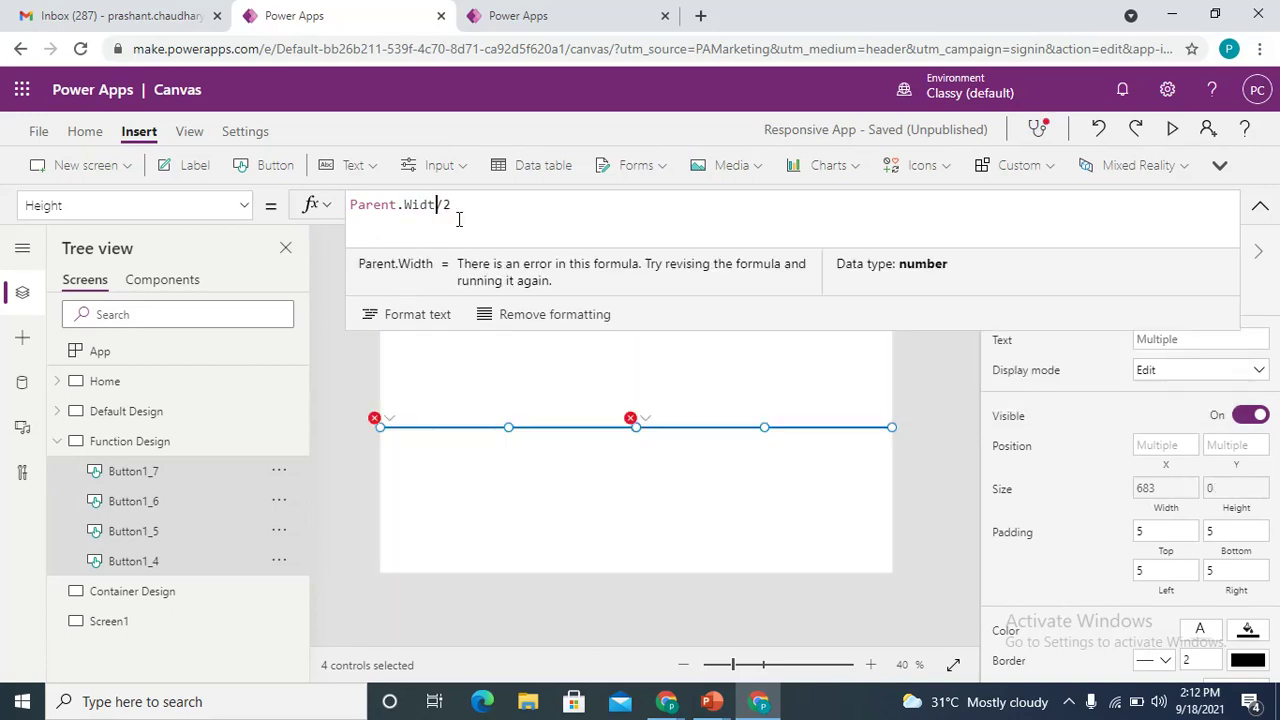
pyautogui.write('e')
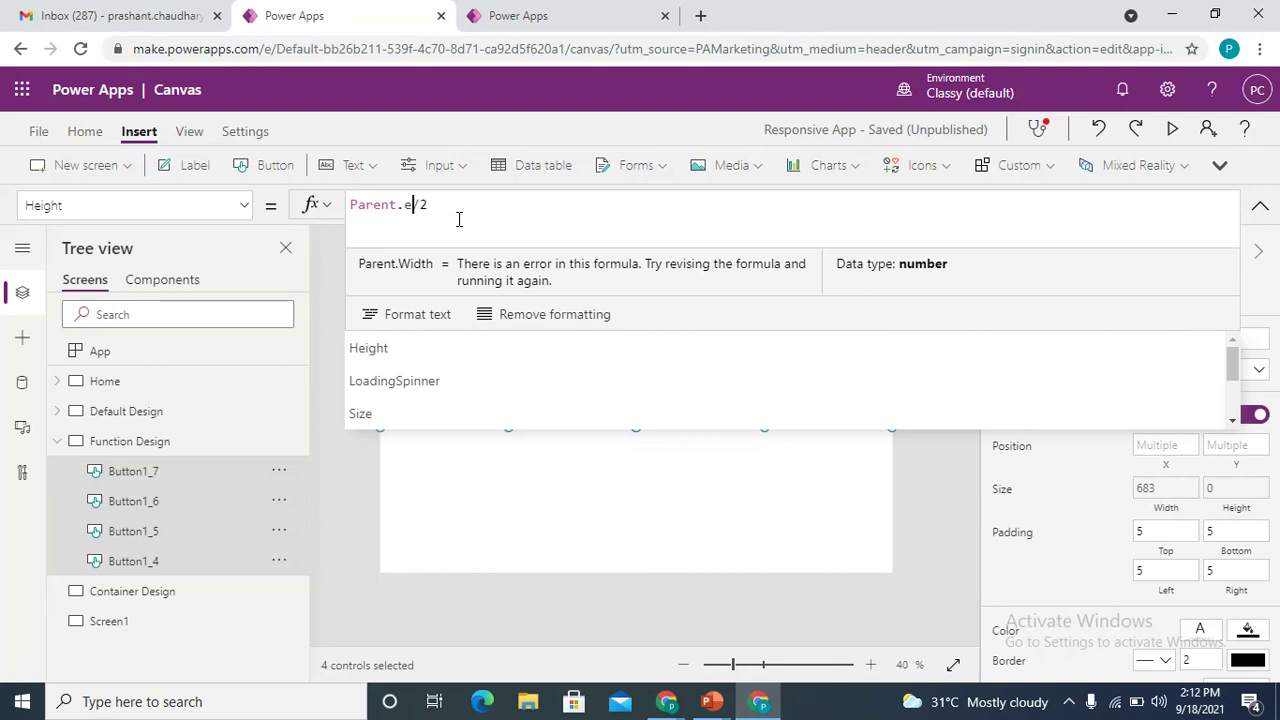
pyautogui.press('BackSpace')
pyautogui.press('Right')
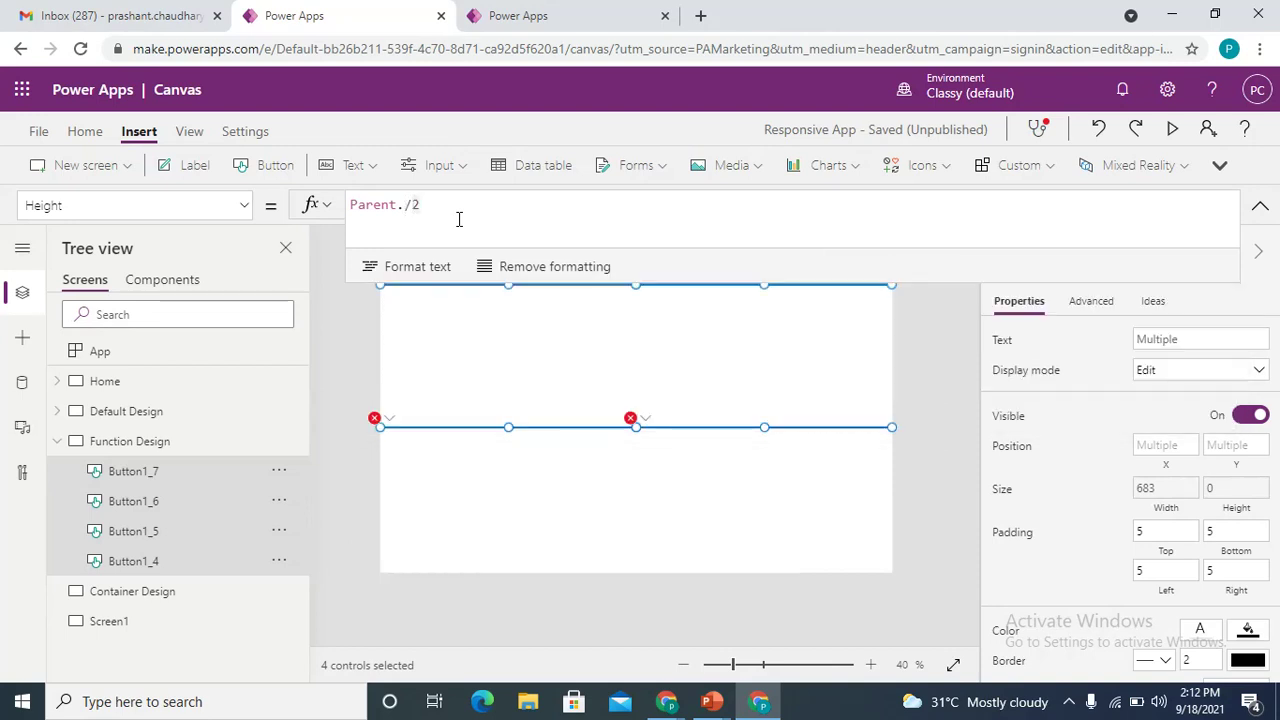
pyautogui.press('BackSpace')
pyautogui.press('Left')
pyautogui.press('BackSpace')
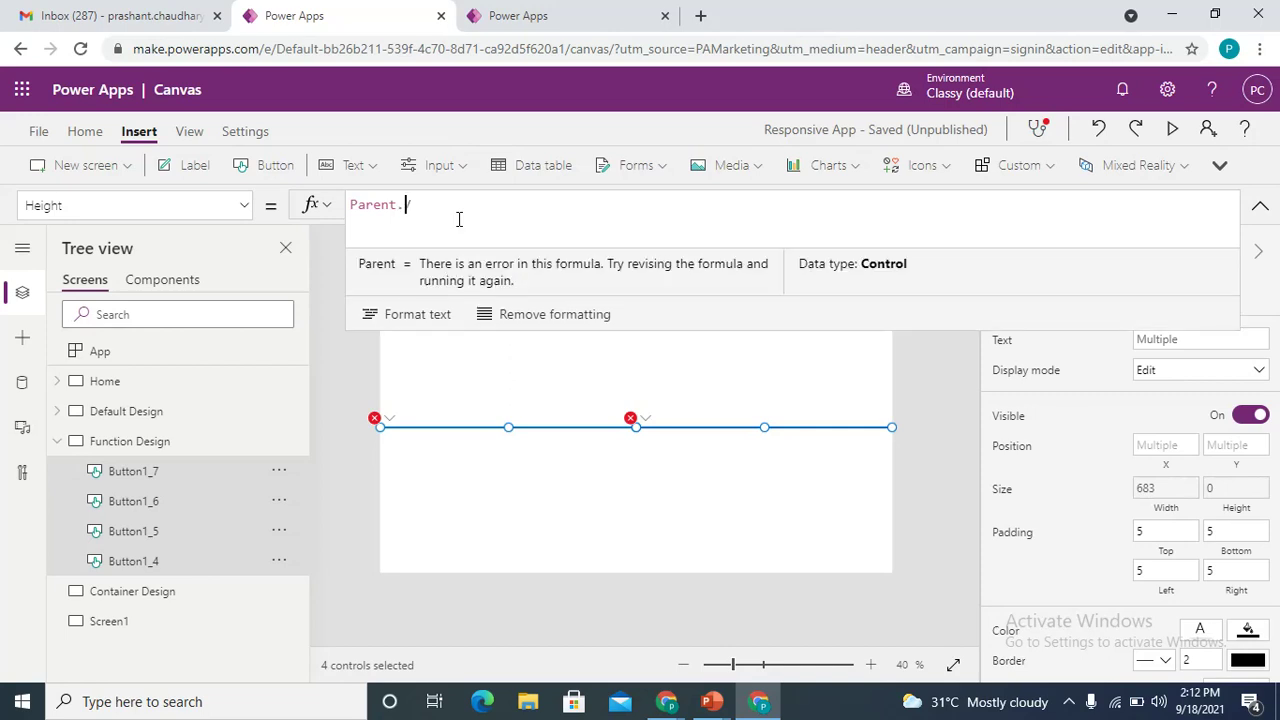
pyautogui.write('.')
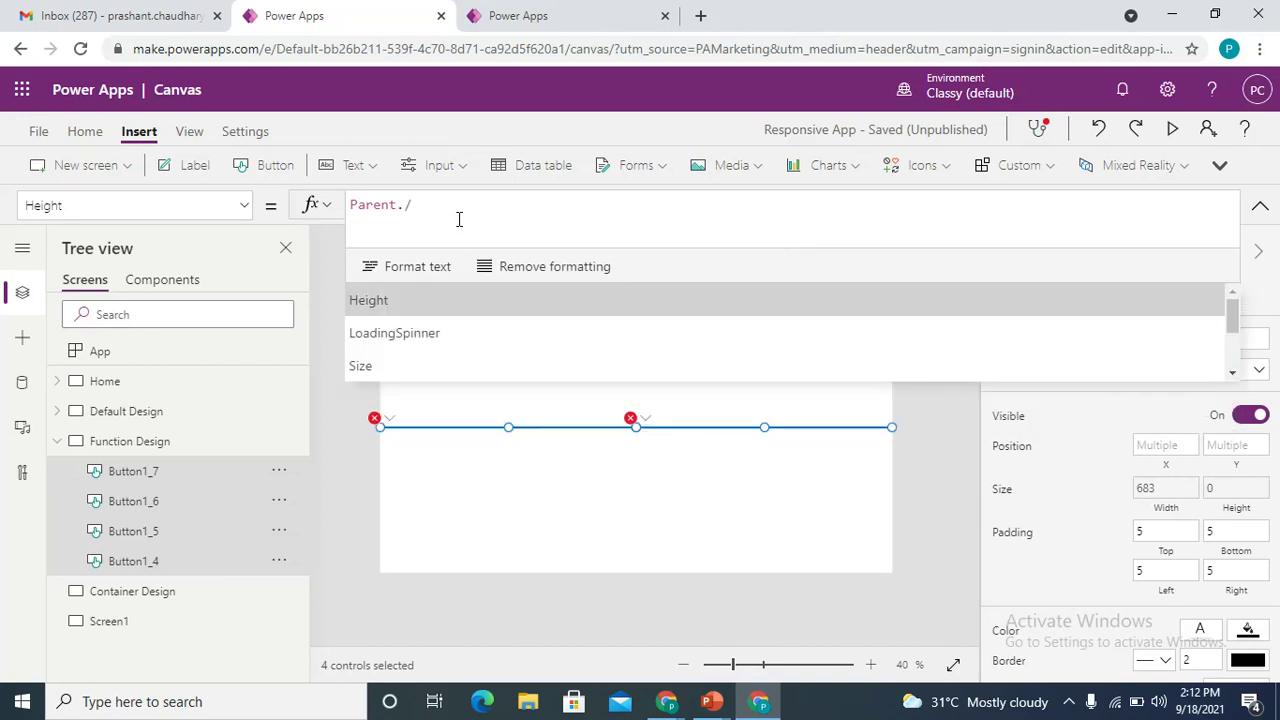
pyautogui.press('Tab')
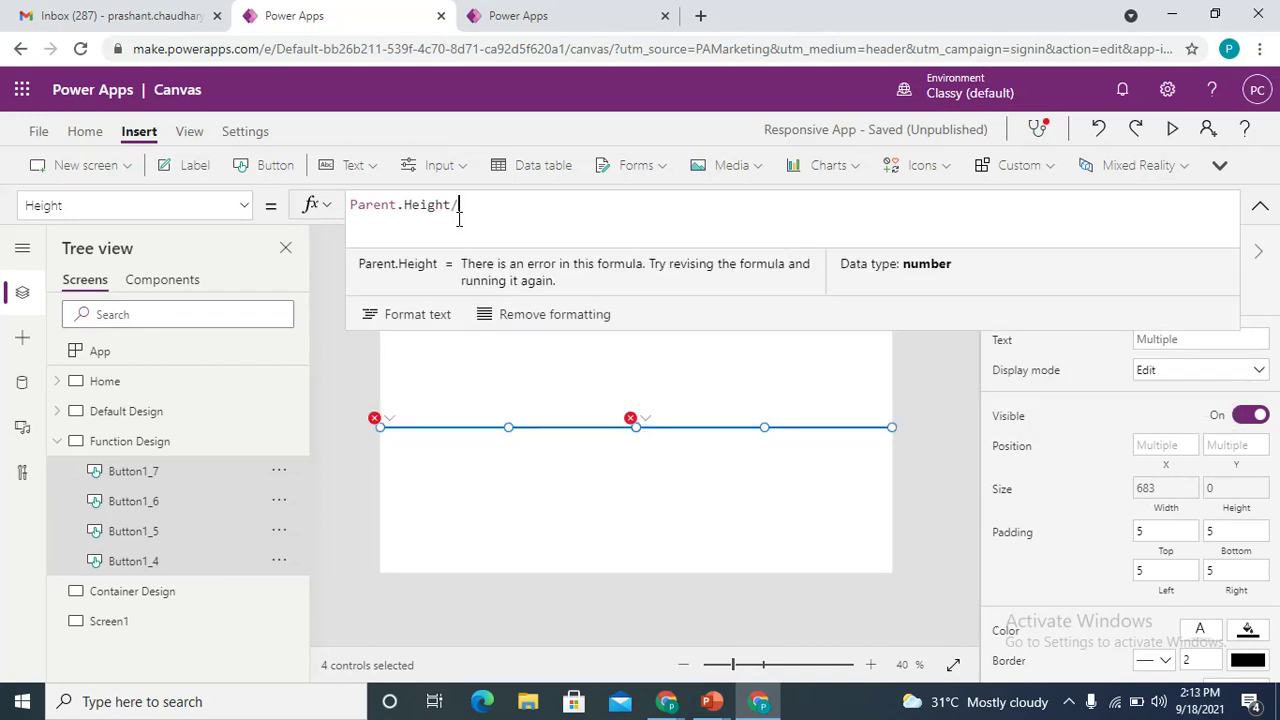
pyautogui.write('2')
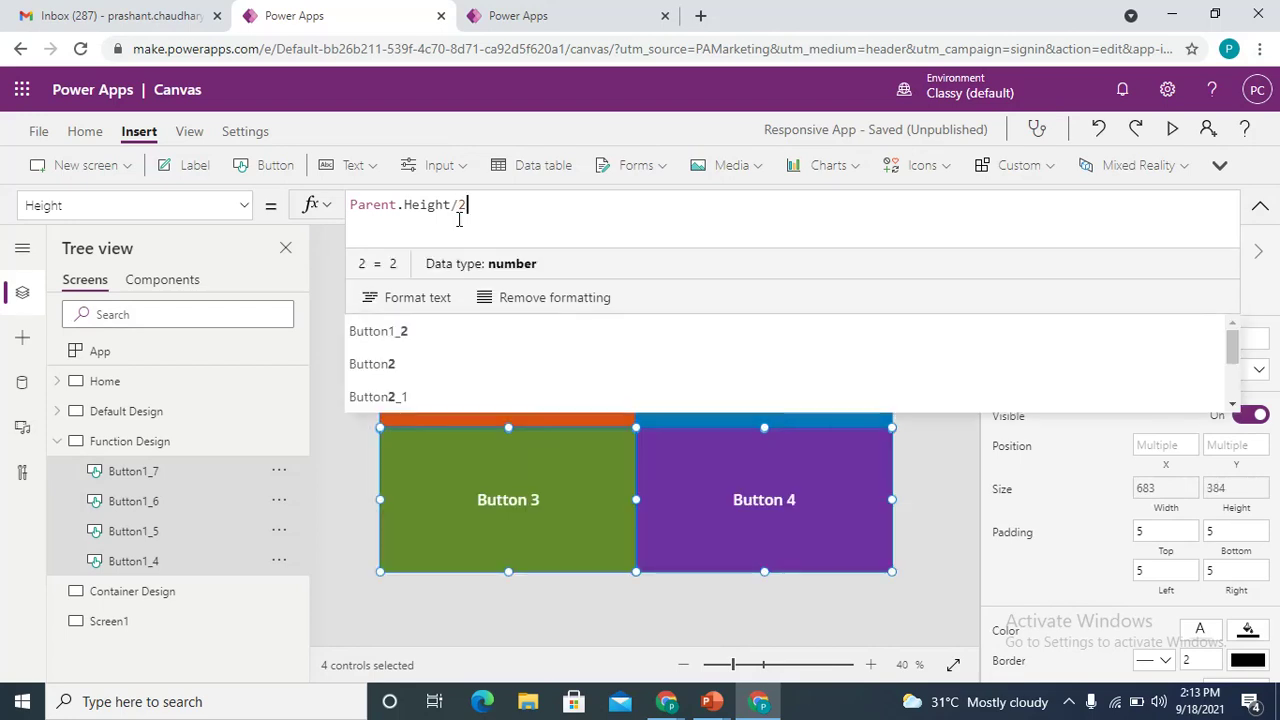
pyautogui.click(929, 486)
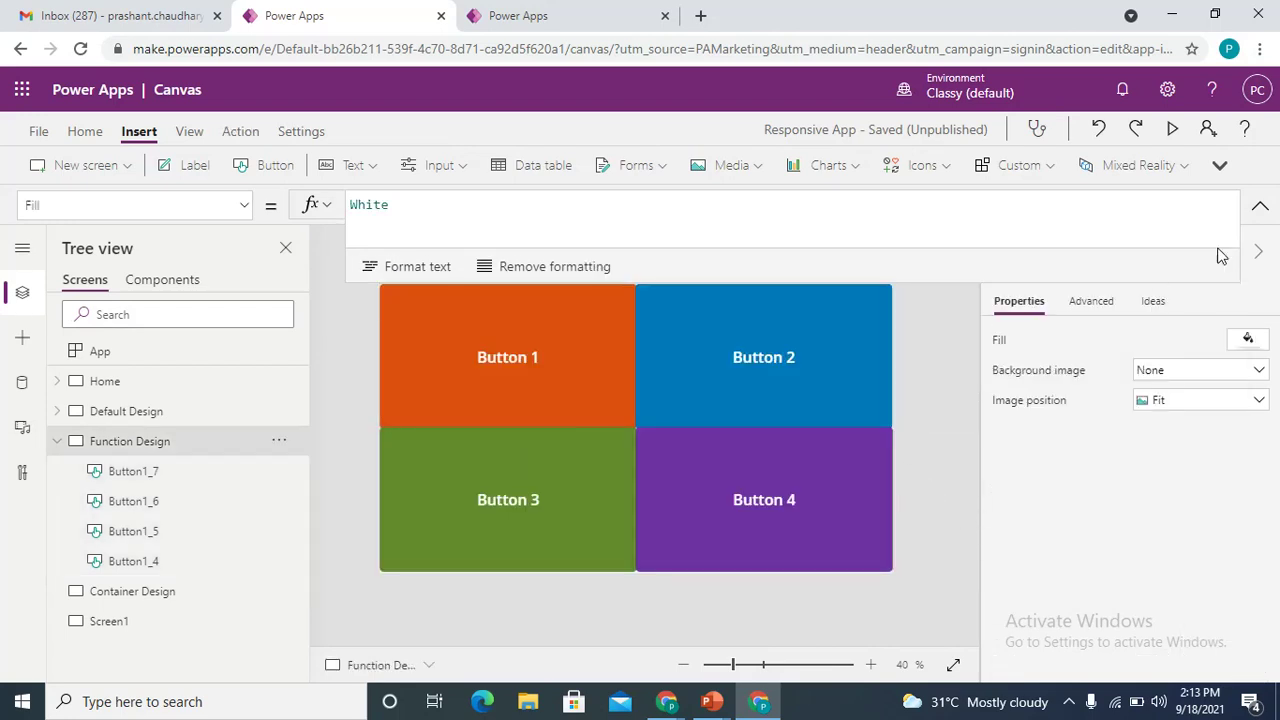
pyautogui.click(1261, 203)
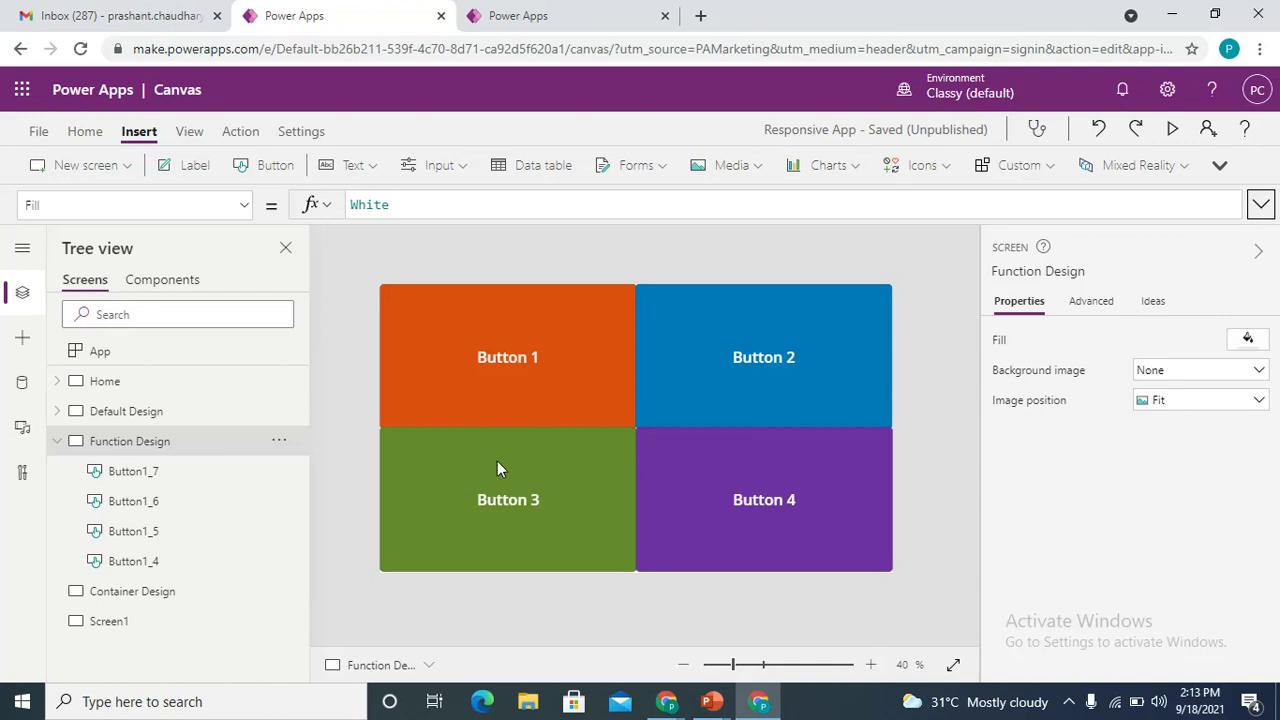
# Start the Y position formula of Button 3 on the Function Design screen with a reference to Button1_4
pyautogui.click(514, 414)
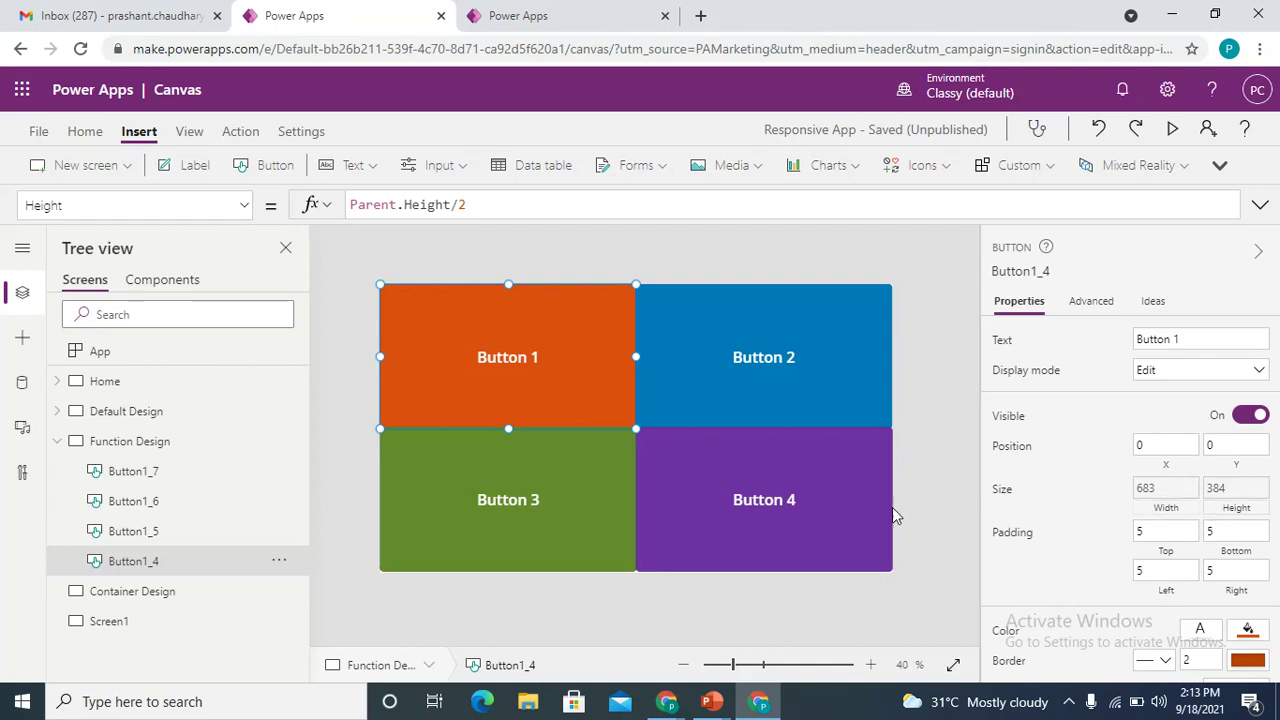
pyautogui.click(562, 505)
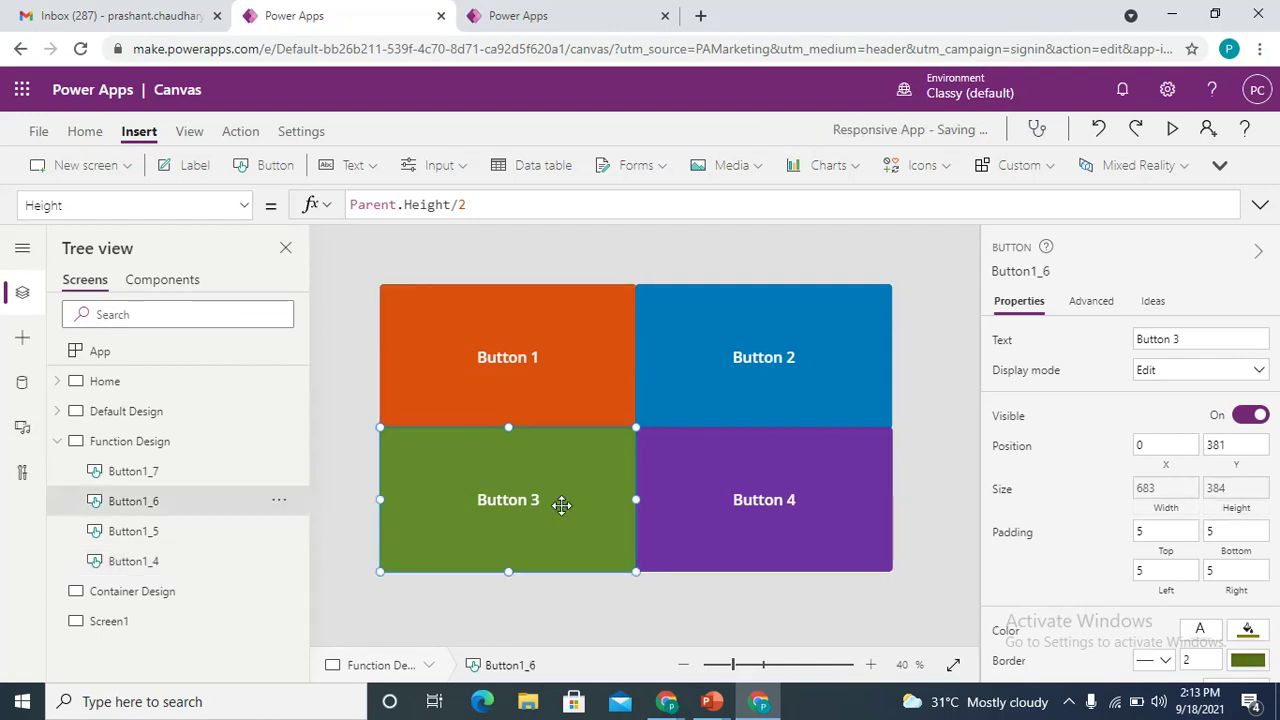
pyautogui.hotkey('alt', 'Tab')
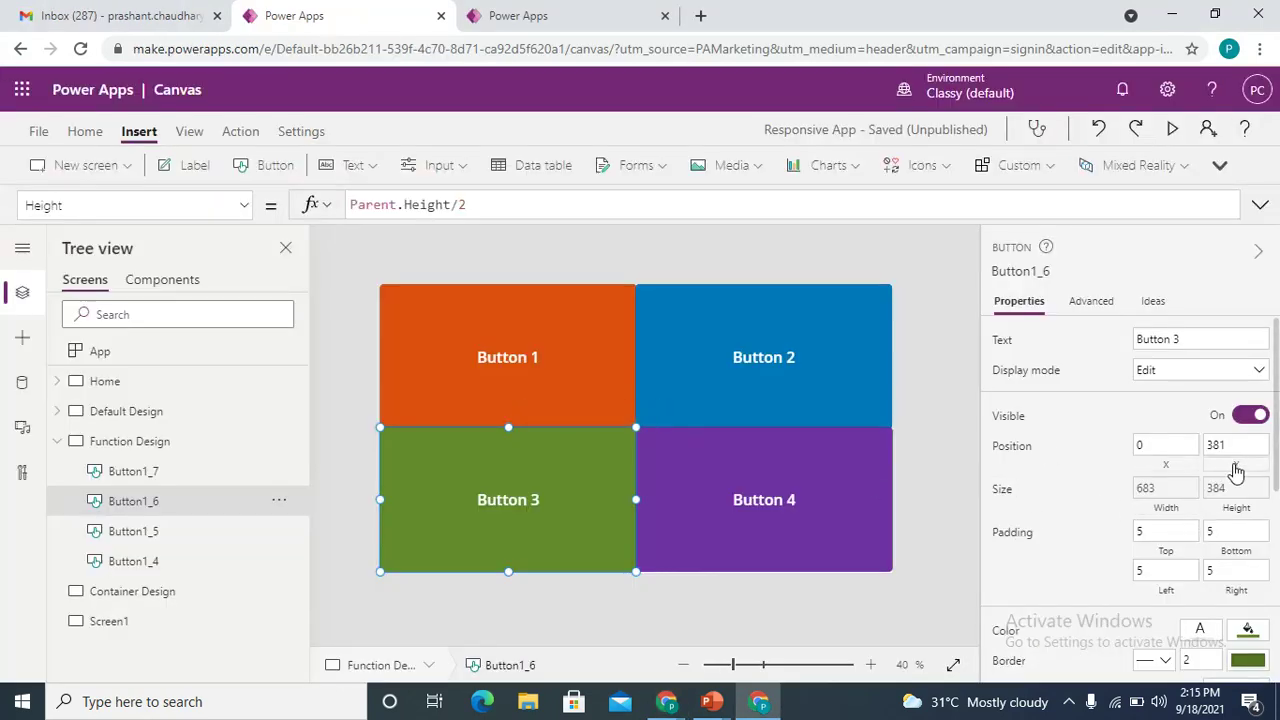
pyautogui.click(529, 382)
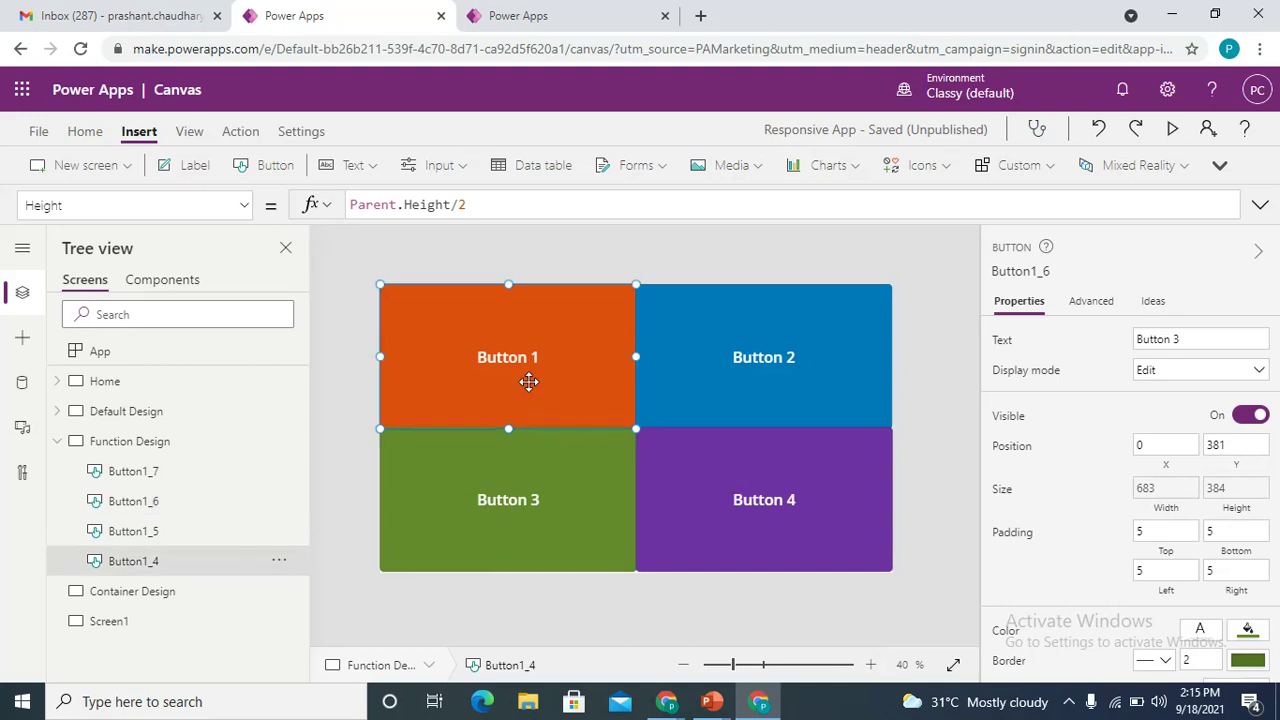
pyautogui.click(544, 522)
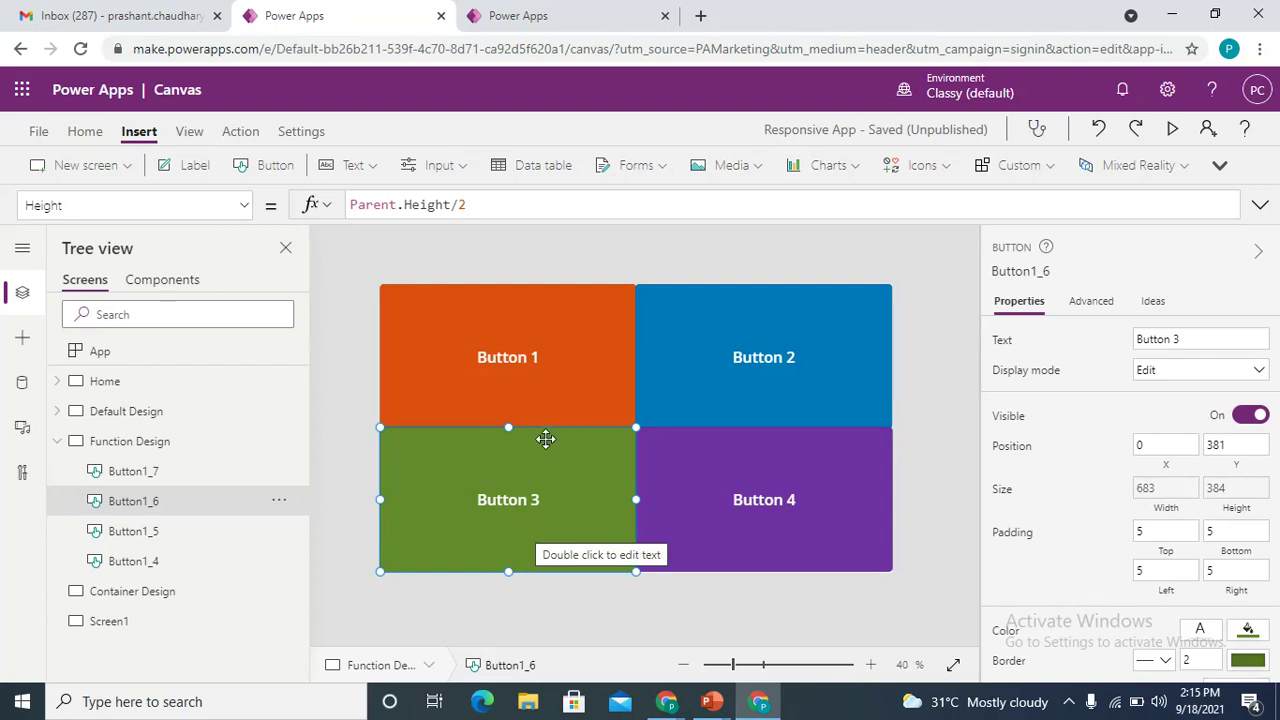
pyautogui.click(1241, 476)
pyautogui.moveTo(349, 205); pyautogui.dragTo(385, 206)
pyautogui.write('button')
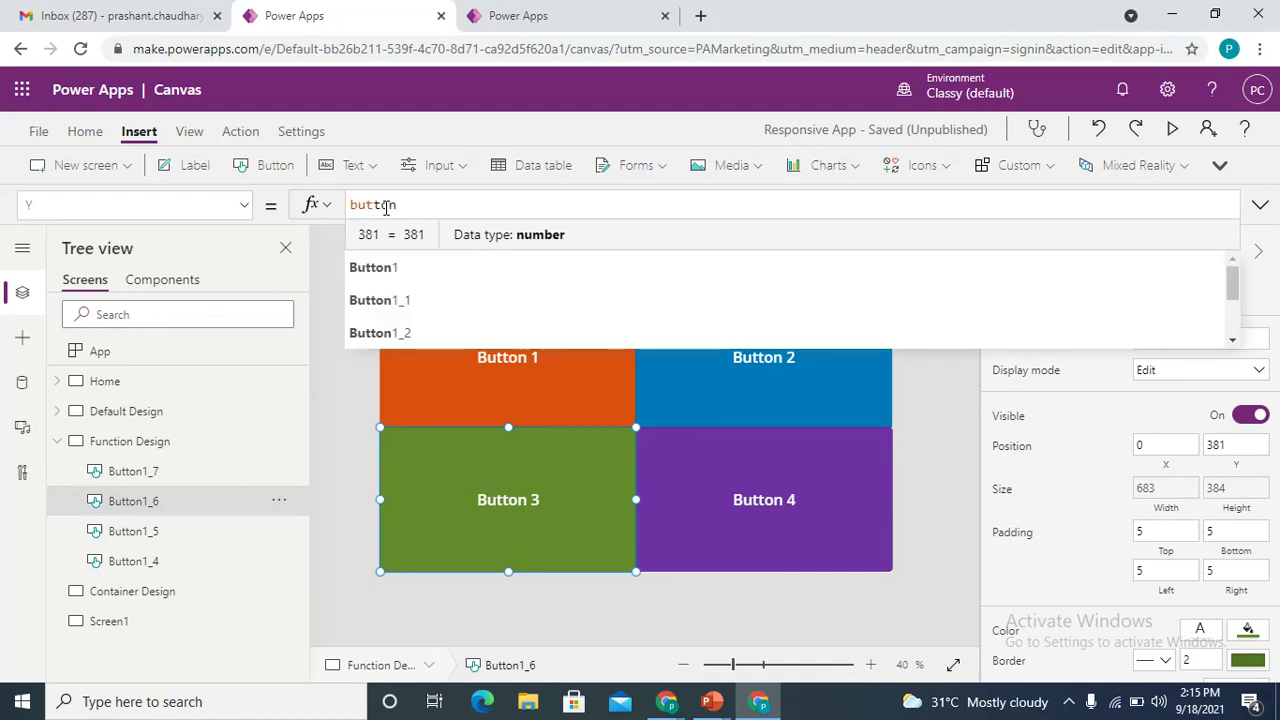
pyautogui.write('1')
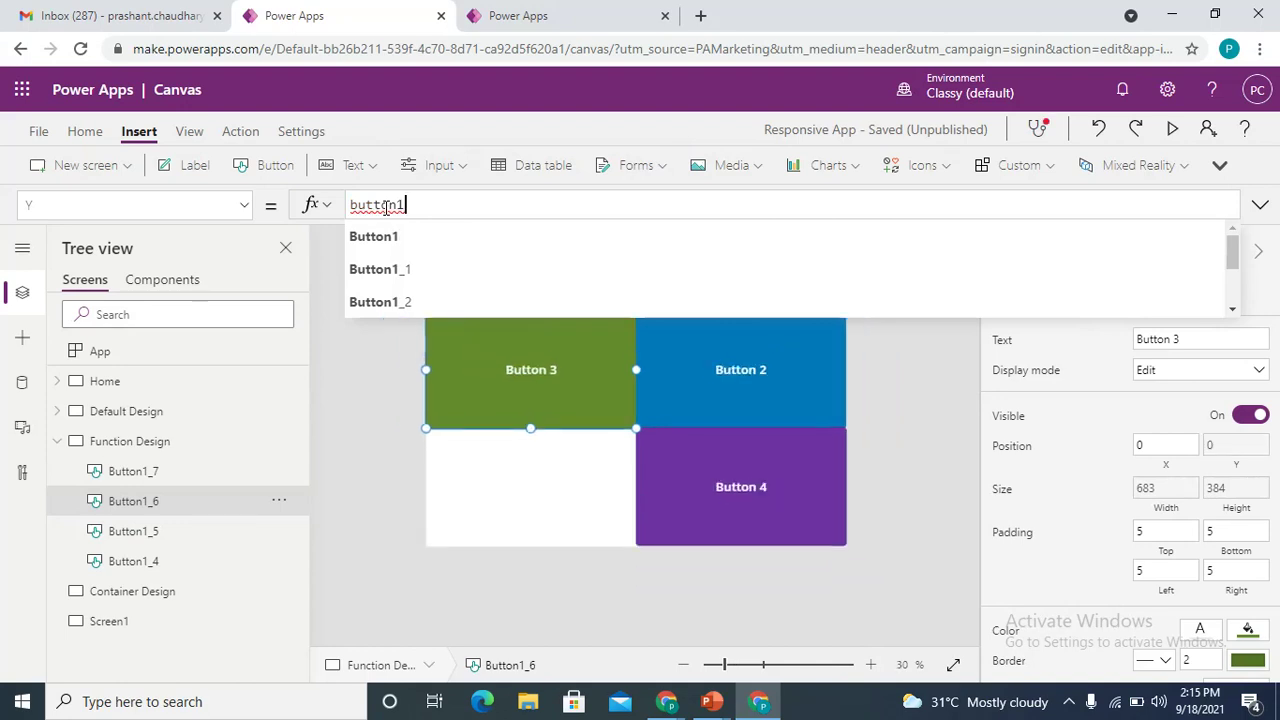
pyautogui.write('_')
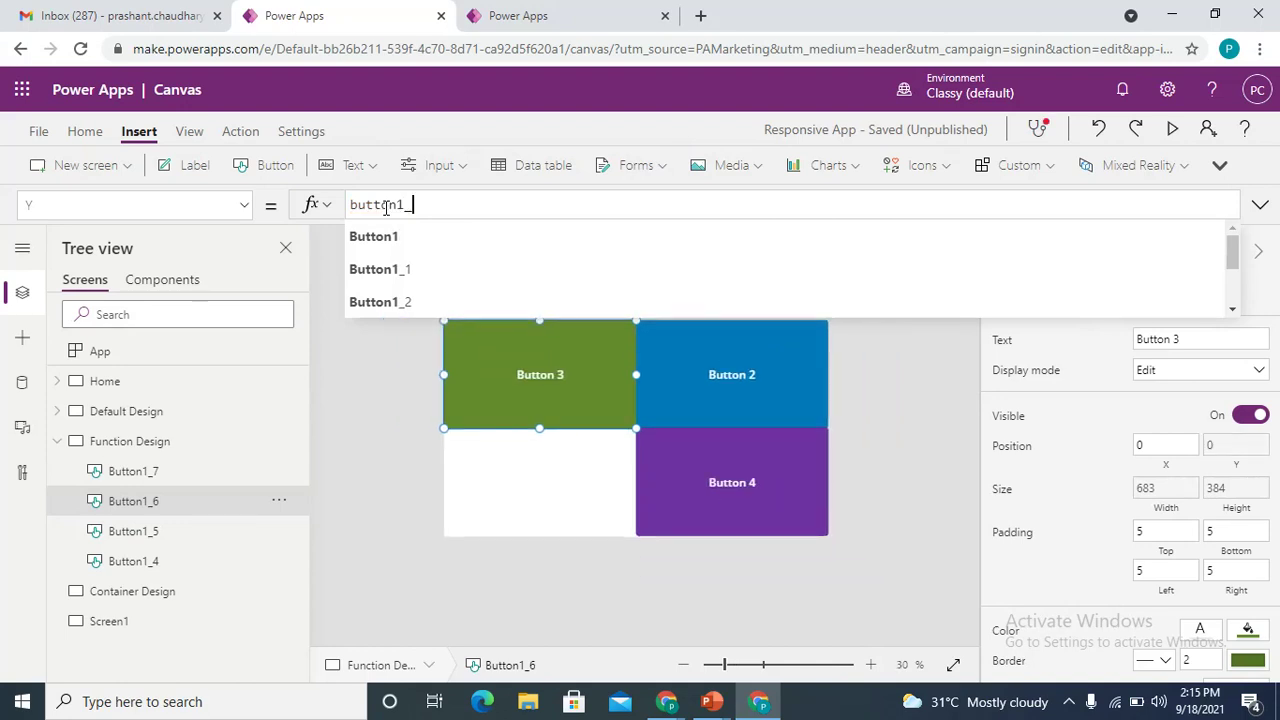
pyautogui.press('Down')
pyautogui.press('Down')
pyautogui.press('Down')
pyautogui.press('Tab')
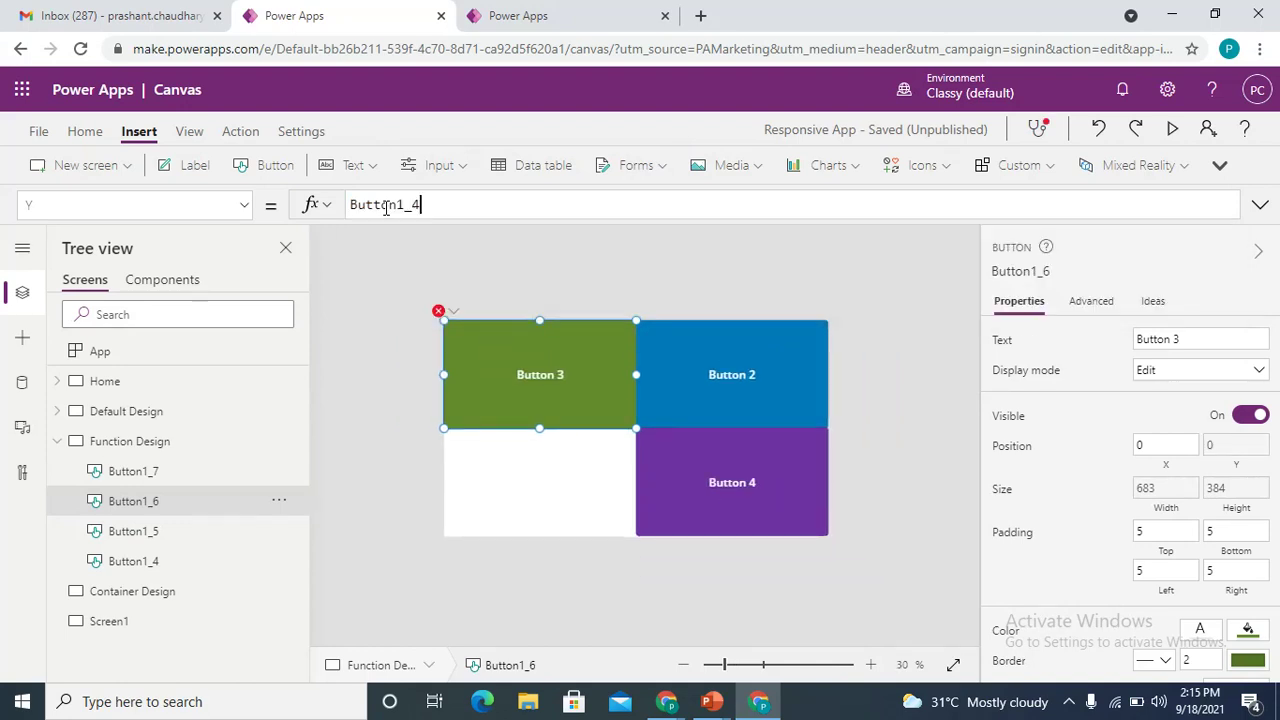
pyautogui.write('.')
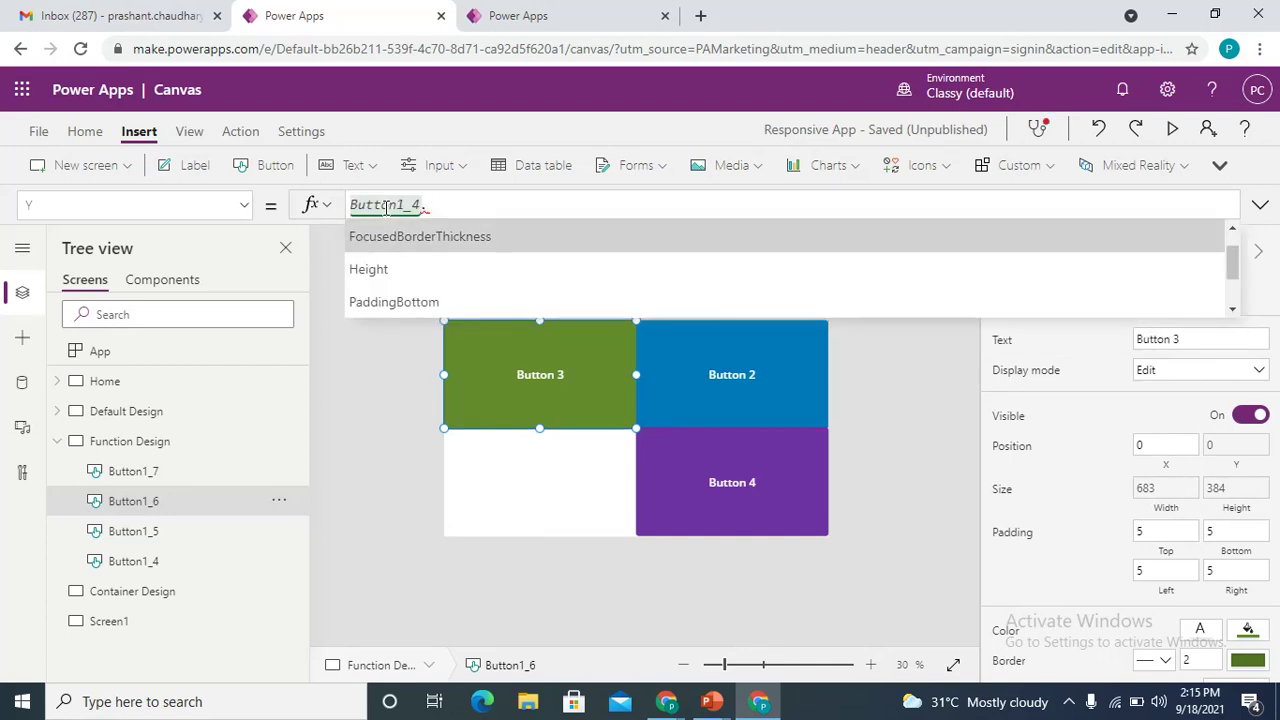
pyautogui.press('Tab')
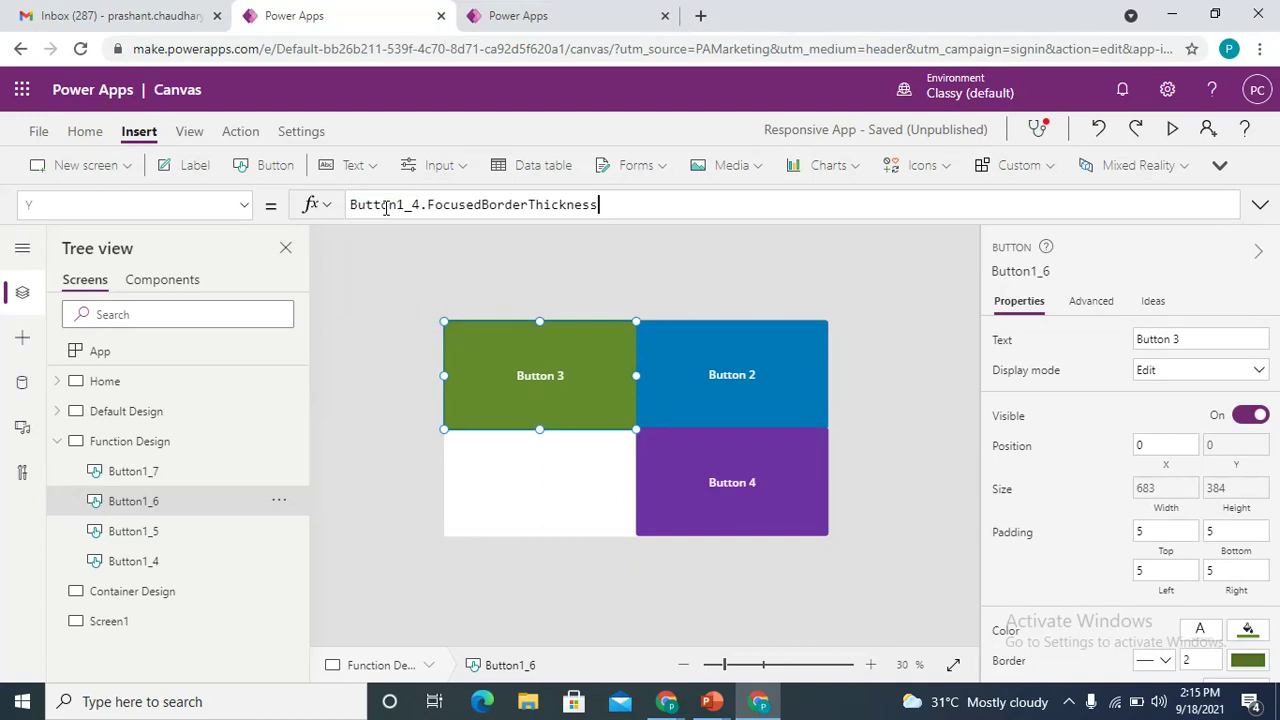
pyautogui.press('BackSpace')
pyautogui.press('BackSpace')
pyautogui.press('BackSpace')
pyautogui.press('BackSpace')
pyautogui.press('BackSpace')
pyautogui.press('BackSpace')
pyautogui.press('BackSpace')
pyautogui.press('BackSpace')
pyautogui.press('BackSpace')
pyautogui.press('BackSpace')
pyautogui.press('BackSpace')
pyautogui.press('BackSpace')
pyautogui.press('BackSpace')
pyautogui.press('BackSpace')
pyautogui.press('BackSpace')
pyautogui.press('BackSpace')
pyautogui.press('BackSpace')
pyautogui.press('BackSpace')
pyautogui.press('BackSpace')
pyautogui.press('BackSpace')
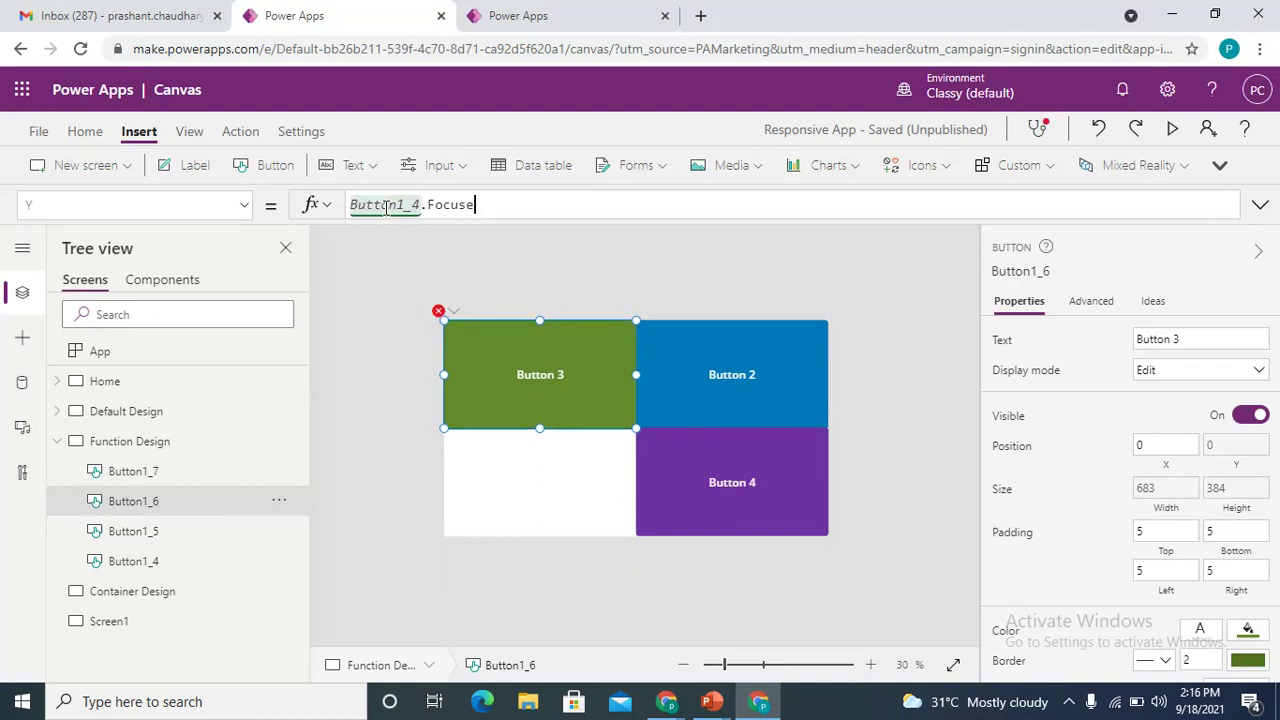
# Complete the Y formula of Button 3 as Button1_4.Height and copy the whole formula
pyautogui.write('.')
pyautogui.press('Down')
pyautogui.press('Down')
pyautogui.press('Down')
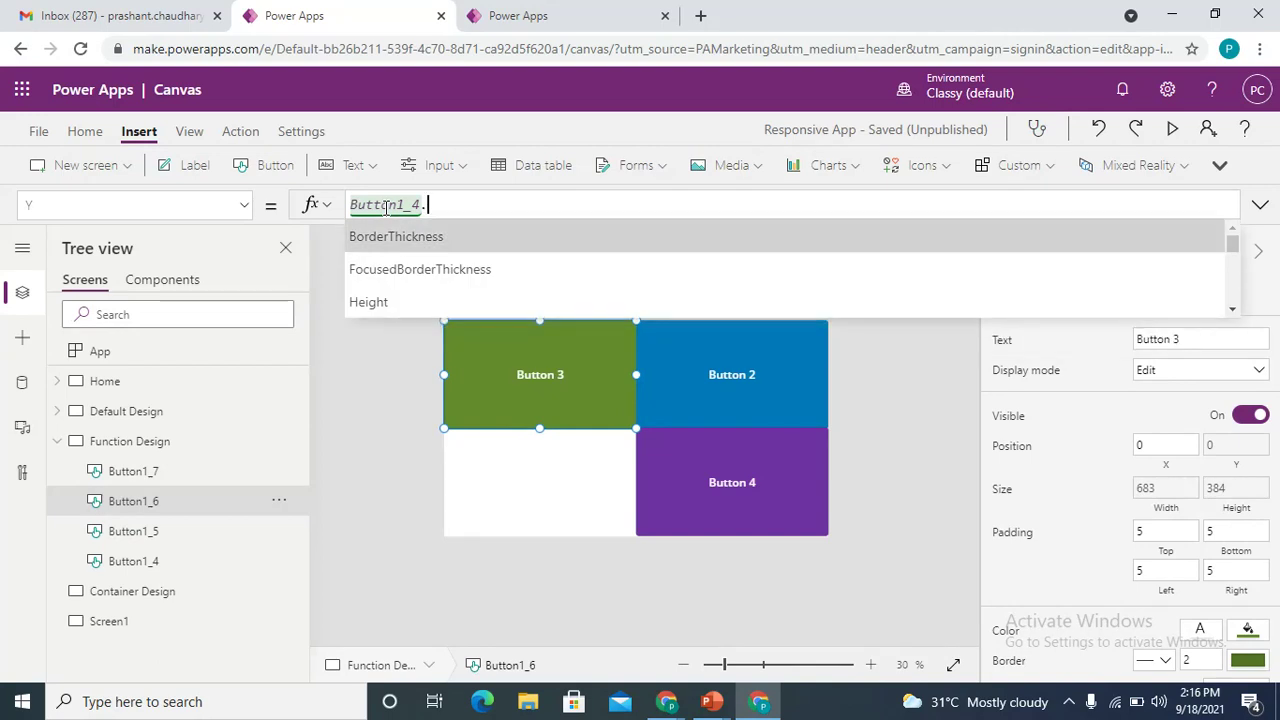
pyautogui.press('Tab')
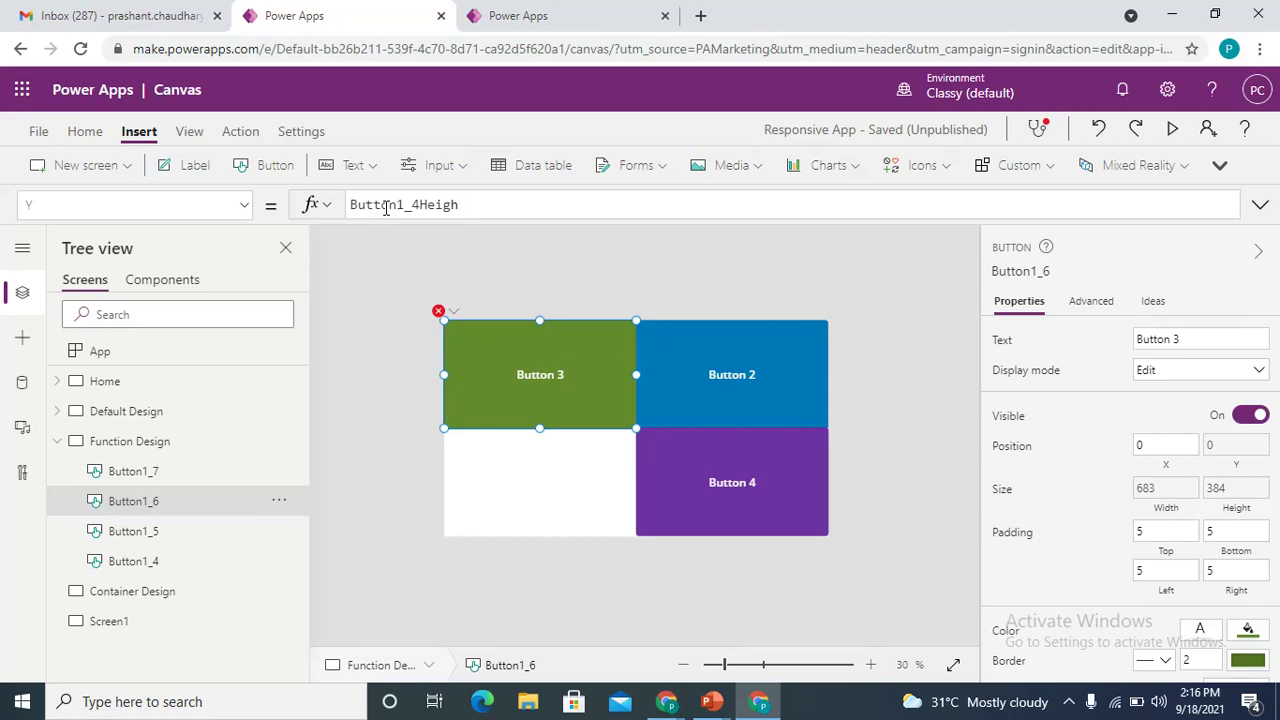
pyautogui.write('t')
pyautogui.write('.')
pyautogui.hotkey('ctrl', 'a')
pyautogui.hotkey('ctrl', 'c')
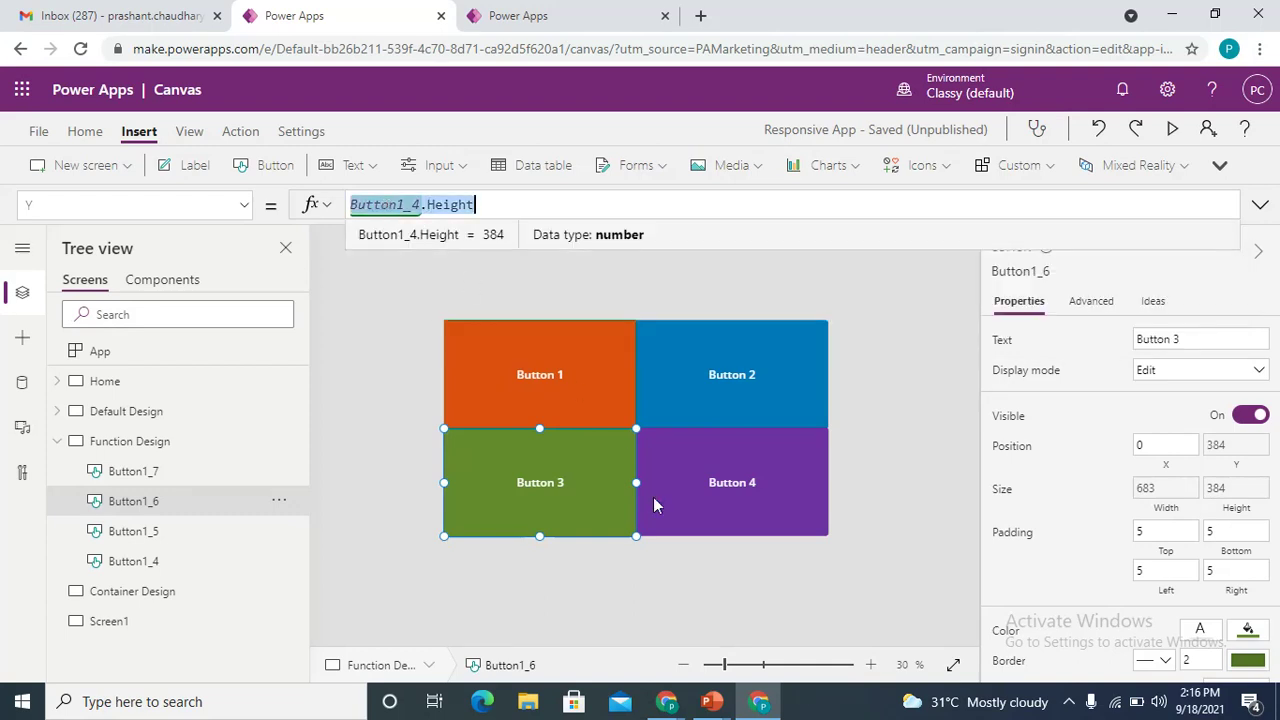
# Set the Y position of Button 4 to Button1_5.Height by pasting the copied formula and adapting its control reference
pyautogui.click(724, 461)
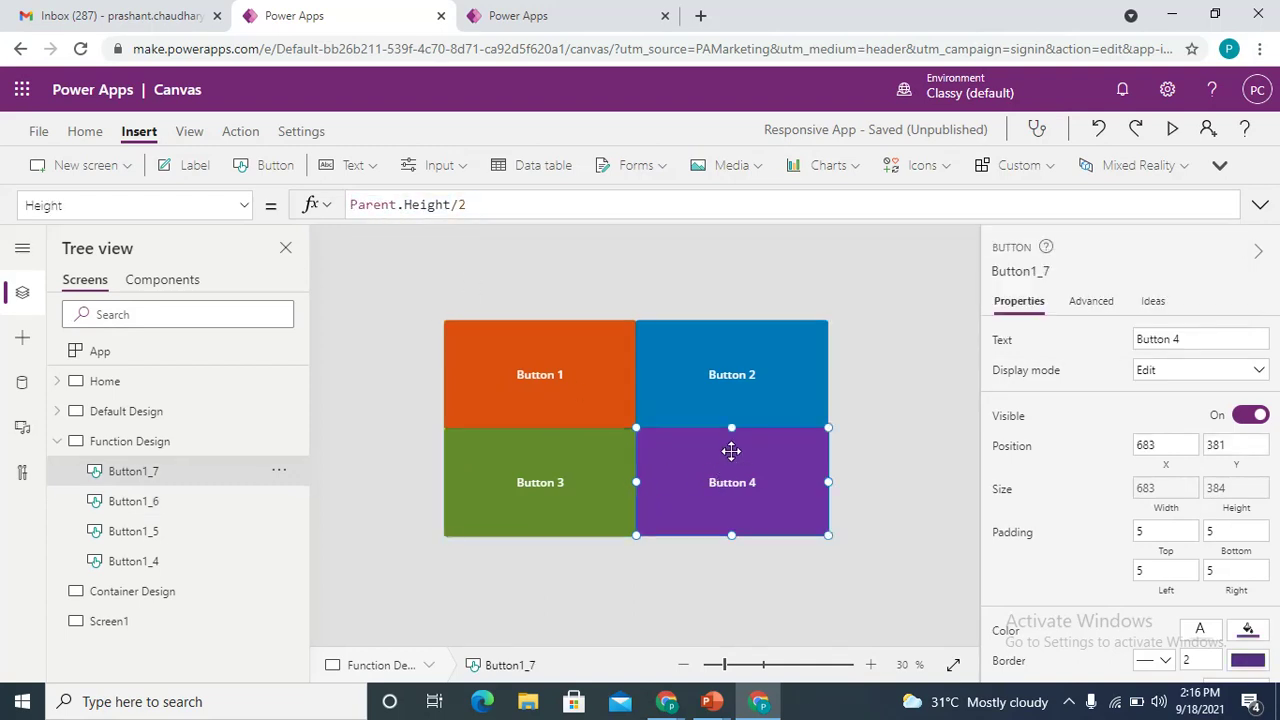
pyautogui.click(748, 389)
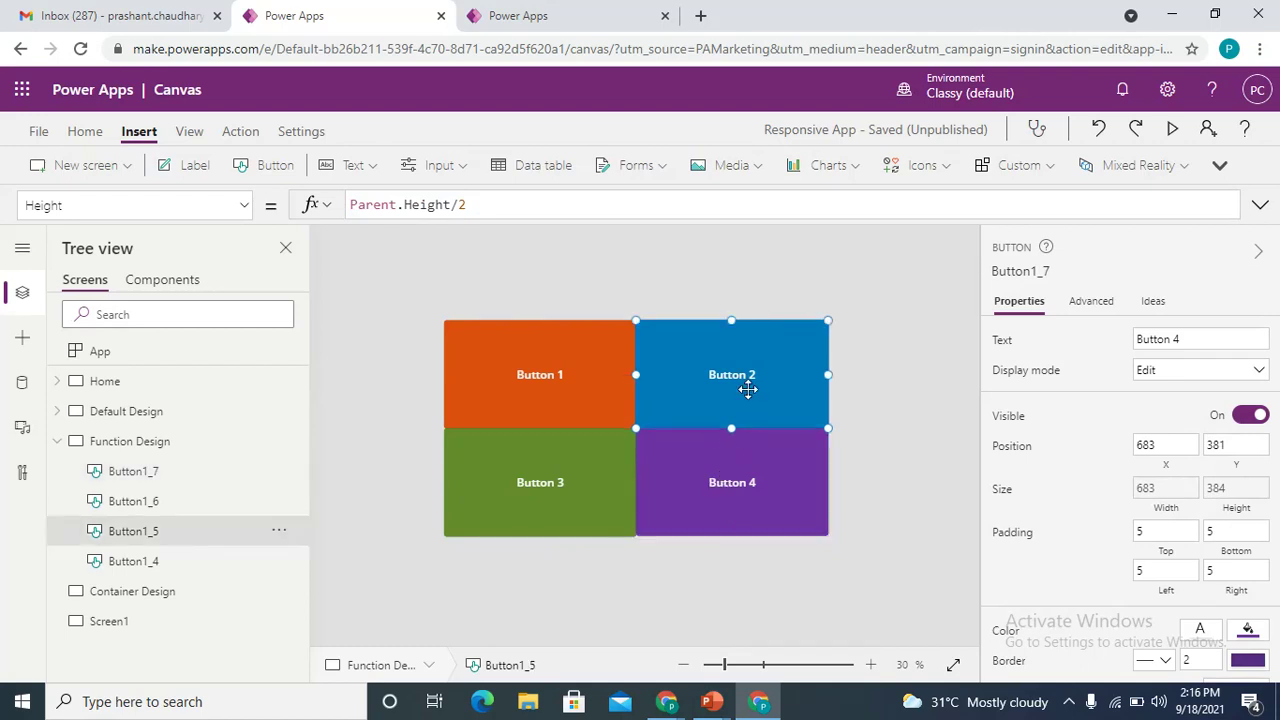
pyautogui.click(749, 449)
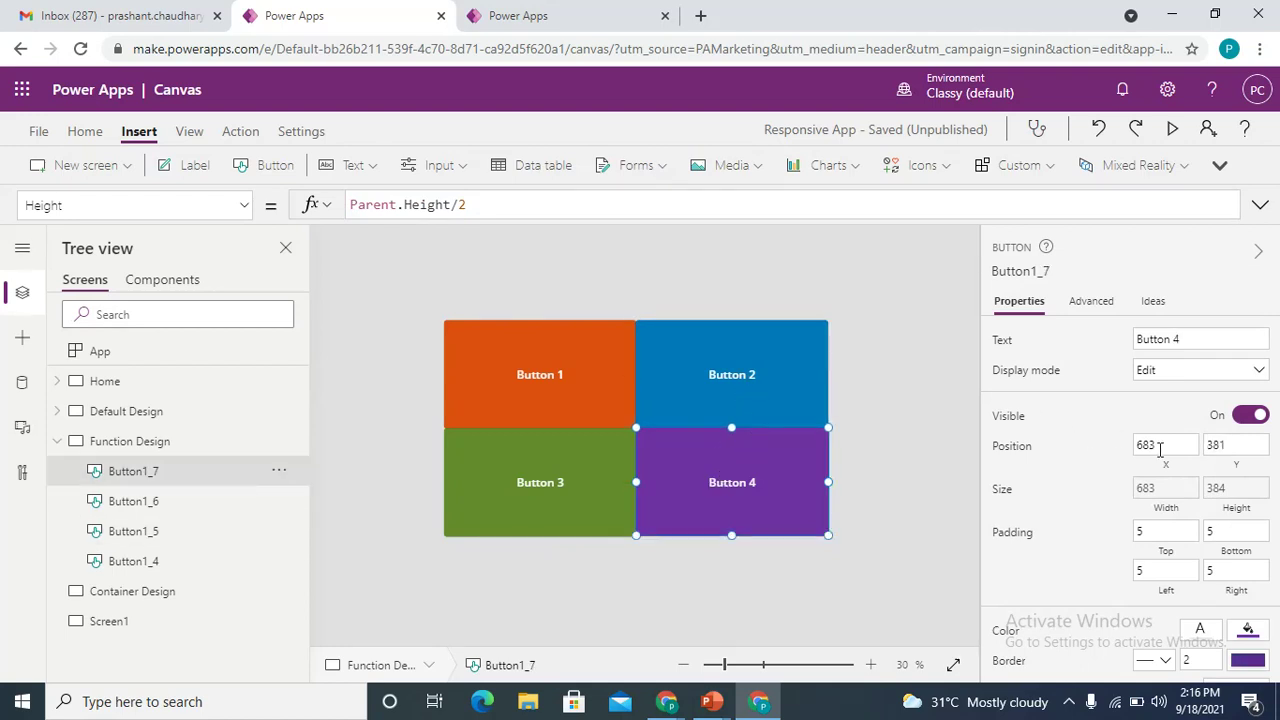
pyautogui.click(1226, 452)
pyautogui.click(394, 207)
pyautogui.doubleClick(394, 207)
pyautogui.hotkey('ctrl', 'v')
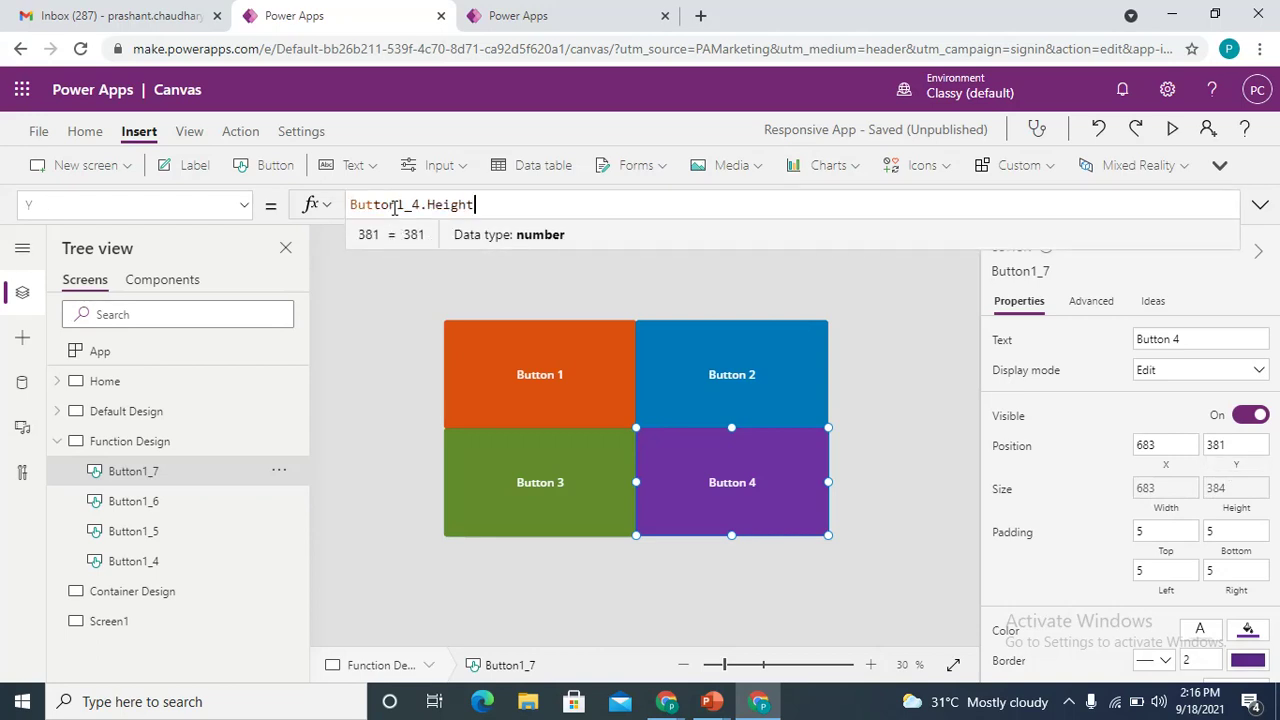
pyautogui.doubleClick(421, 205)
pyautogui.press('BackSpace')
pyautogui.write('5')
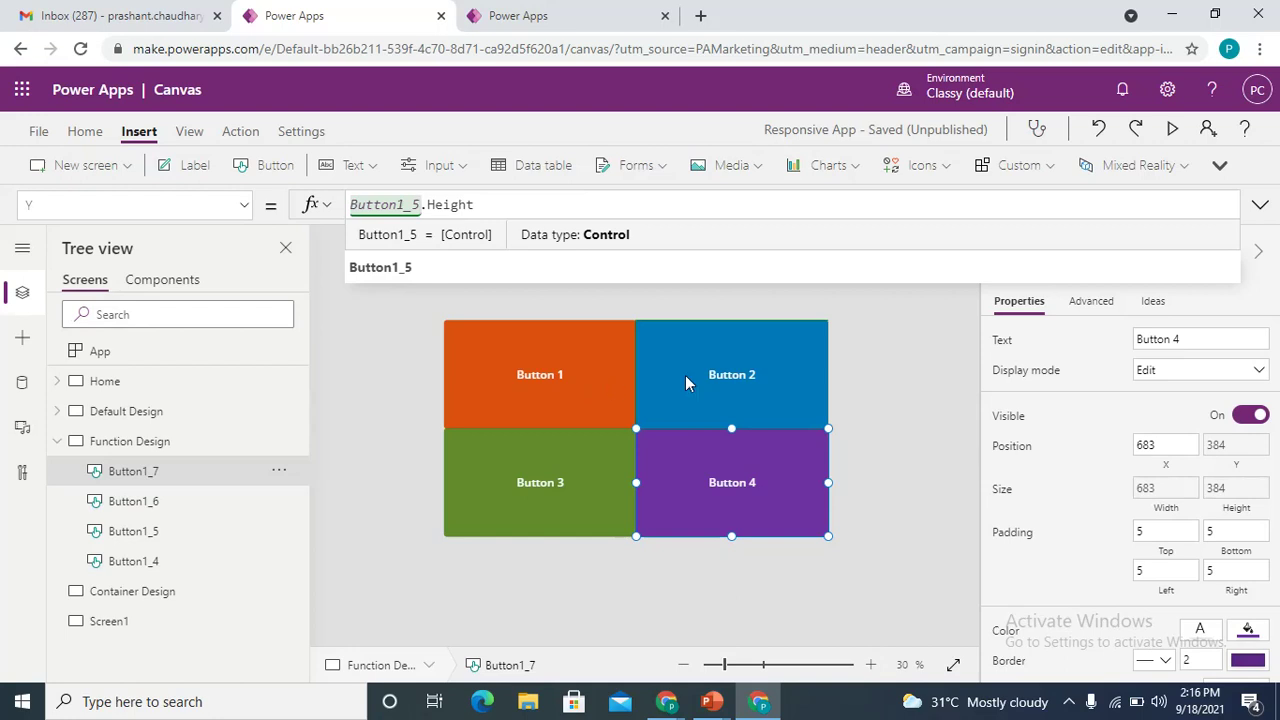
# Paste the copied Button1_4.Height formula over the X position value of Button 2
pyautogui.click(584, 376)
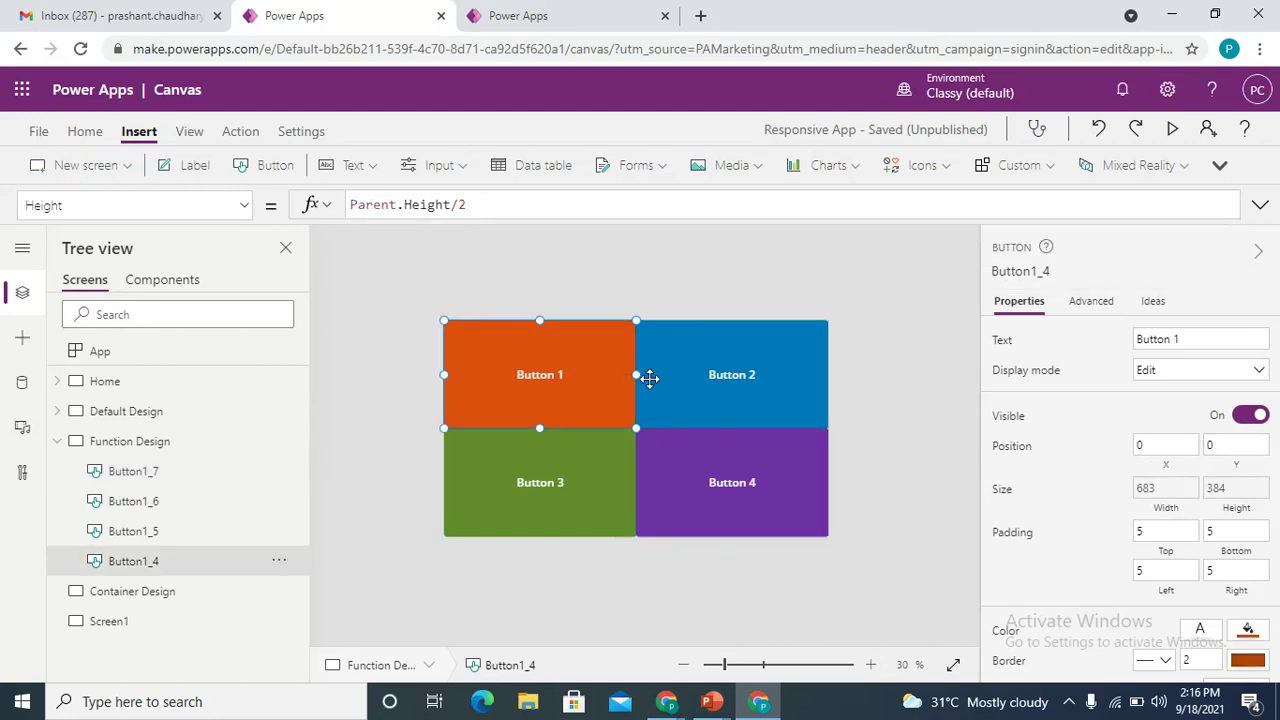
pyautogui.click(753, 384)
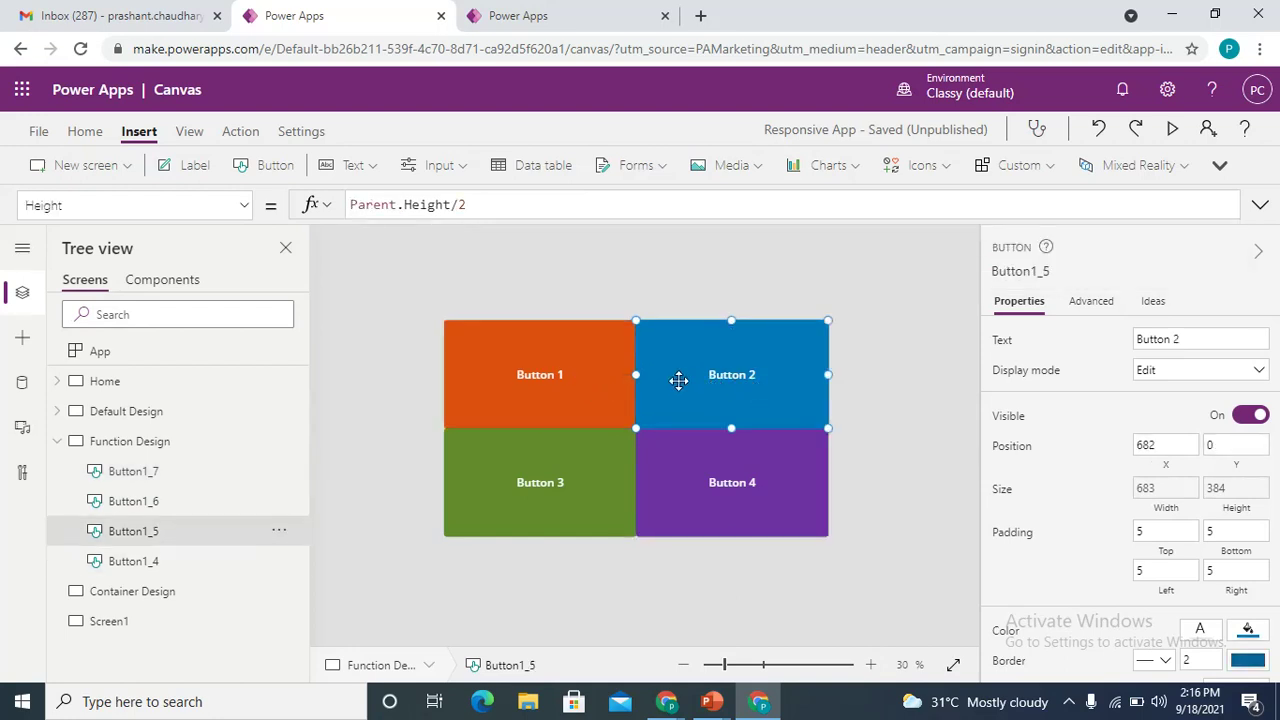
pyautogui.click(589, 381)
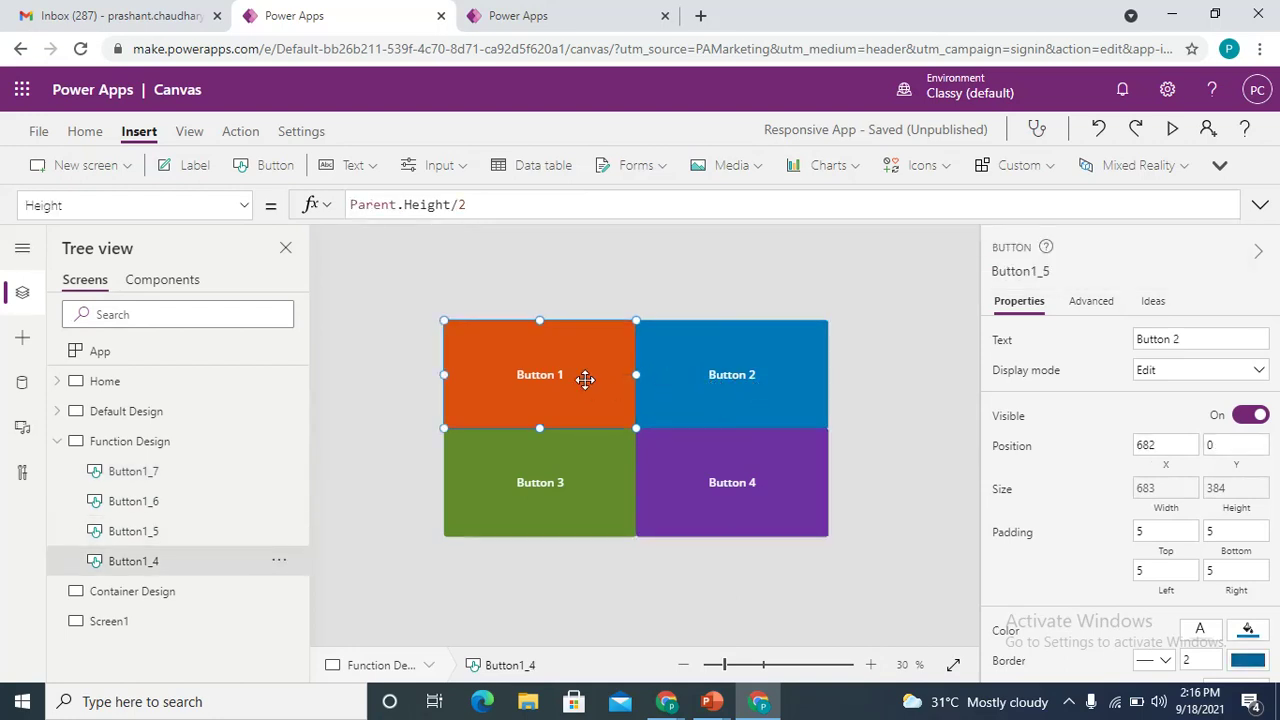
pyautogui.click(716, 385)
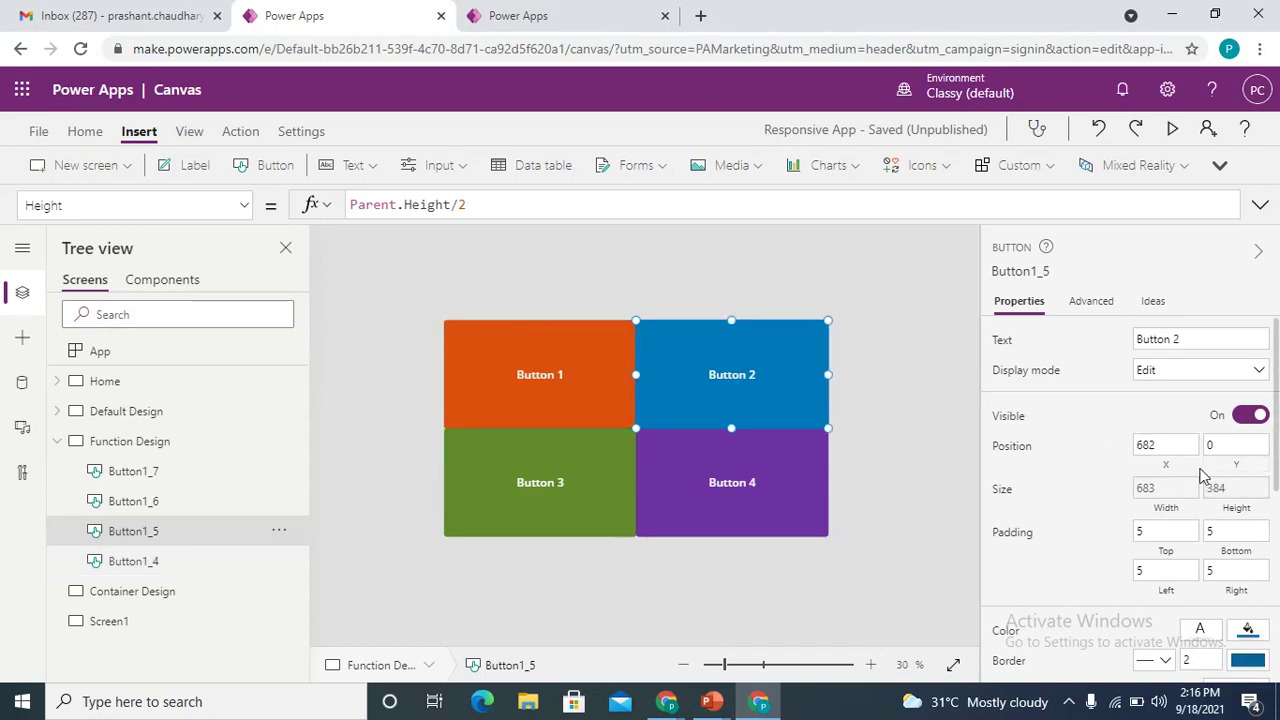
pyautogui.click(1162, 466)
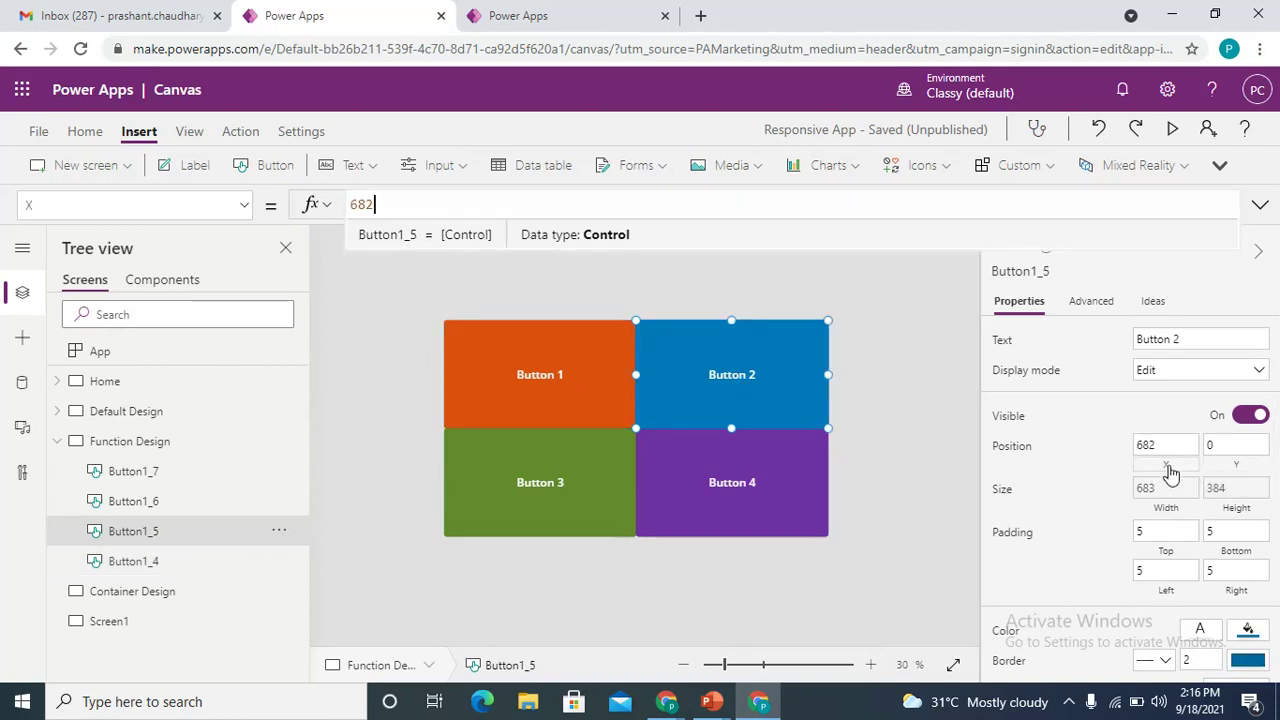
pyautogui.doubleClick(384, 207)
pyautogui.hotkey('ctrl', 'v')
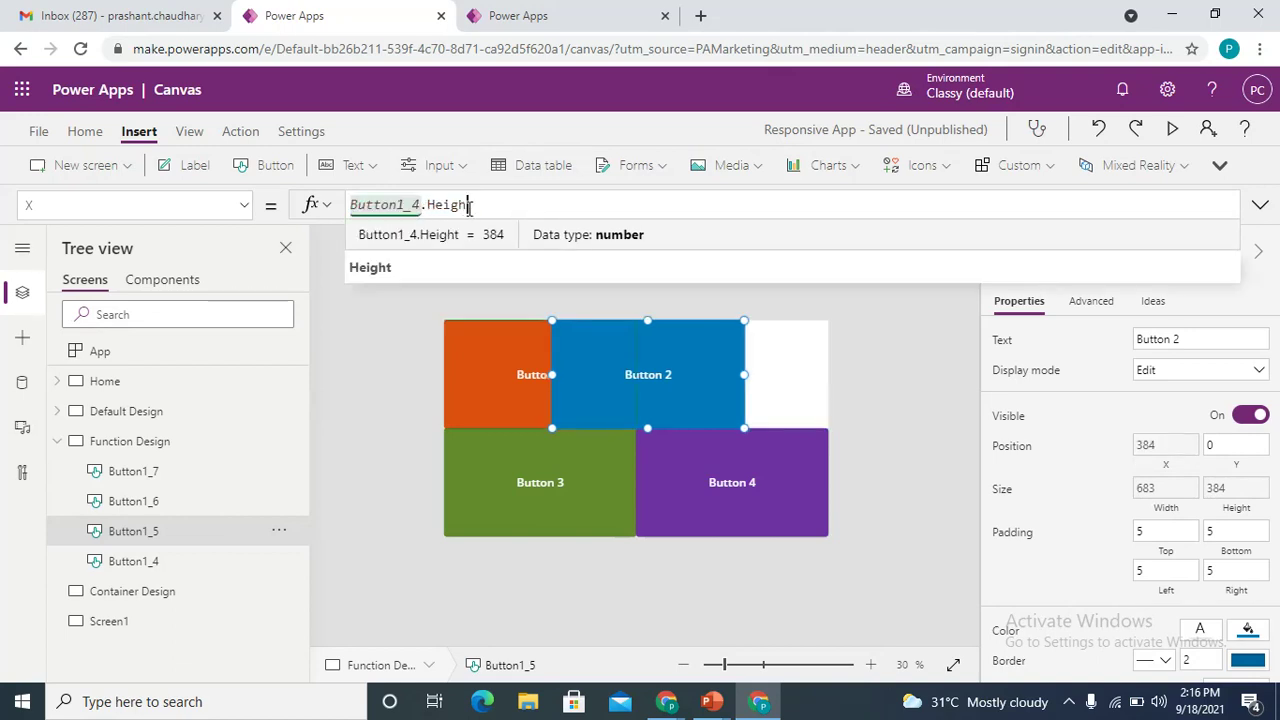
# Change the X formula of Button 2 to Button1_4.Width and copy the whole formula
pyautogui.press('BackSpace')
pyautogui.press('BackSpace')
pyautogui.press('BackSpace')
pyautogui.press('BackSpace')
pyautogui.press('BackSpace')
pyautogui.press('BackSpace')
pyautogui.write('wid')
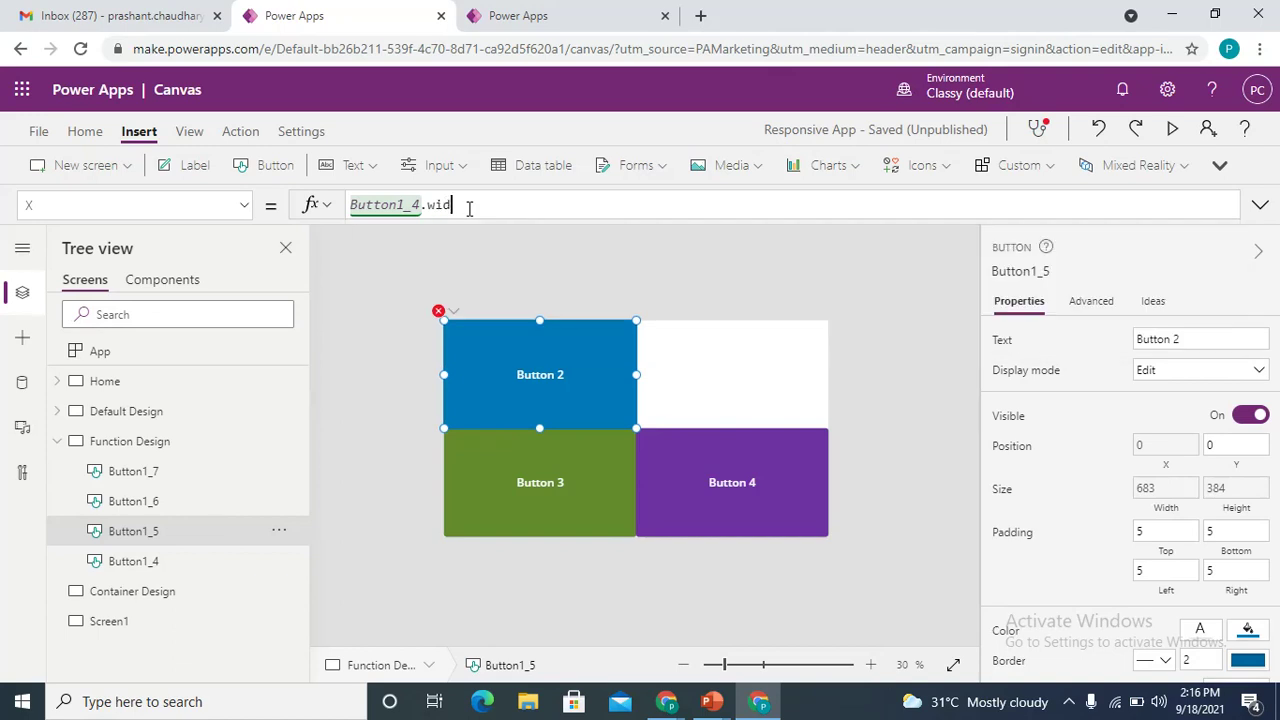
pyautogui.press('Tab')
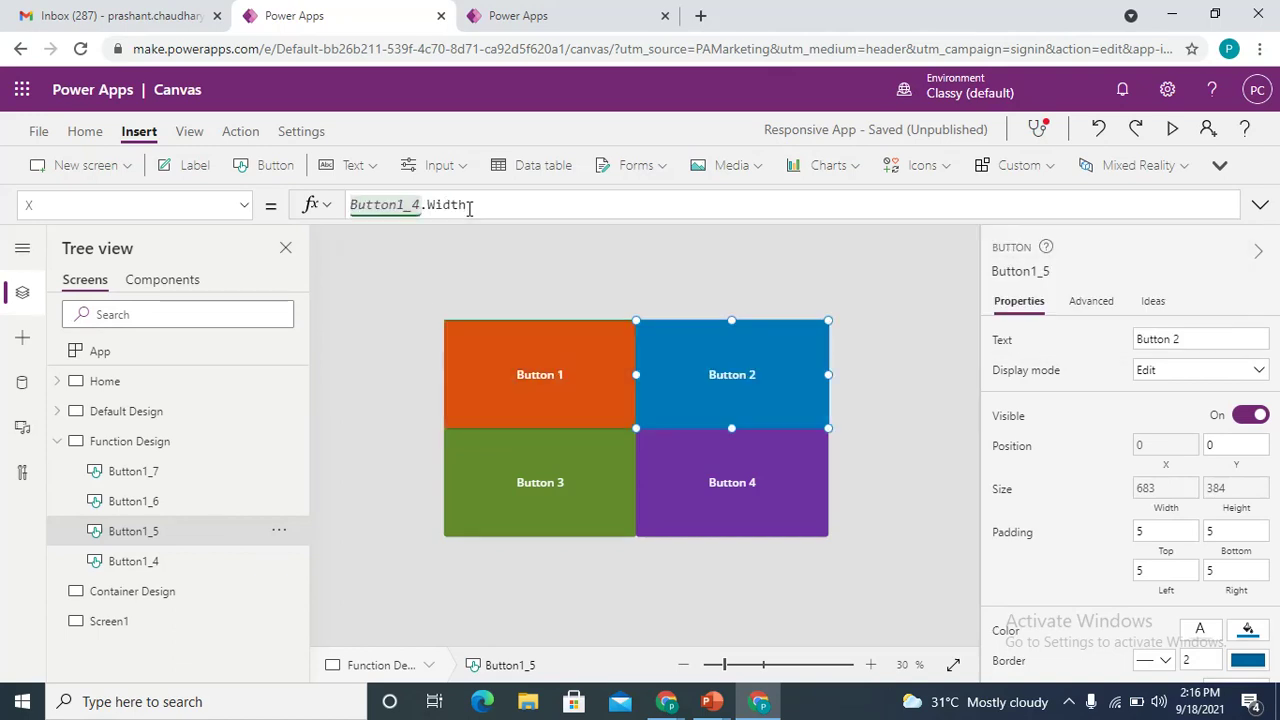
pyautogui.hotkey('ctrl', 'a')
pyautogui.hotkey('ctrl', 'c')
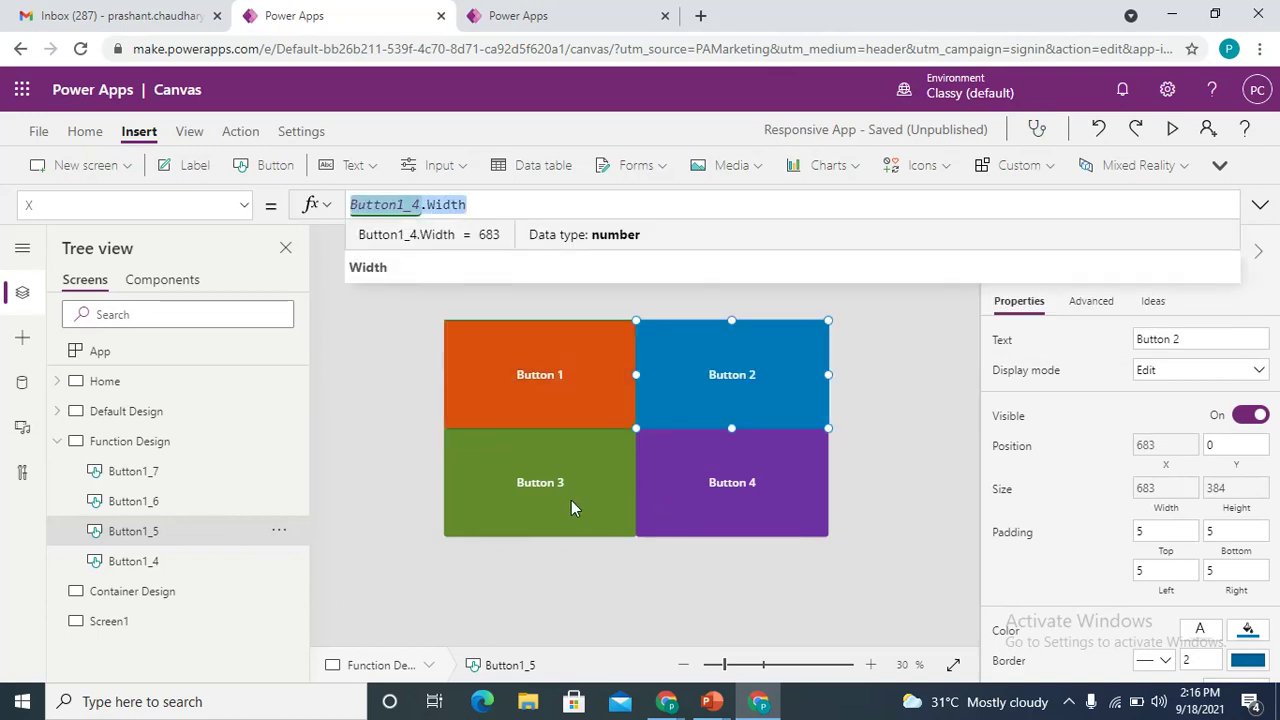
# Set the X position of Button 4 to Button1_6.Width by pasting the copied formula and adapting its control reference
pyautogui.click(571, 500)
pyautogui.click(679, 496)
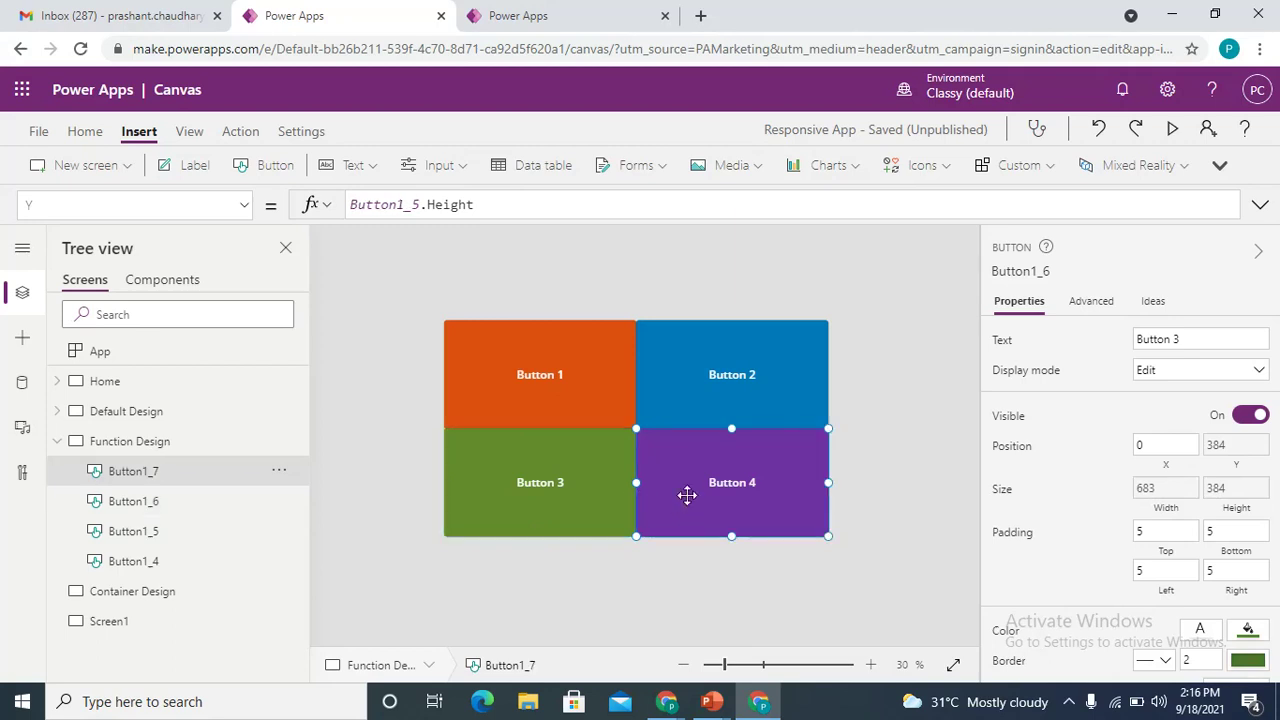
pyautogui.click(1165, 445)
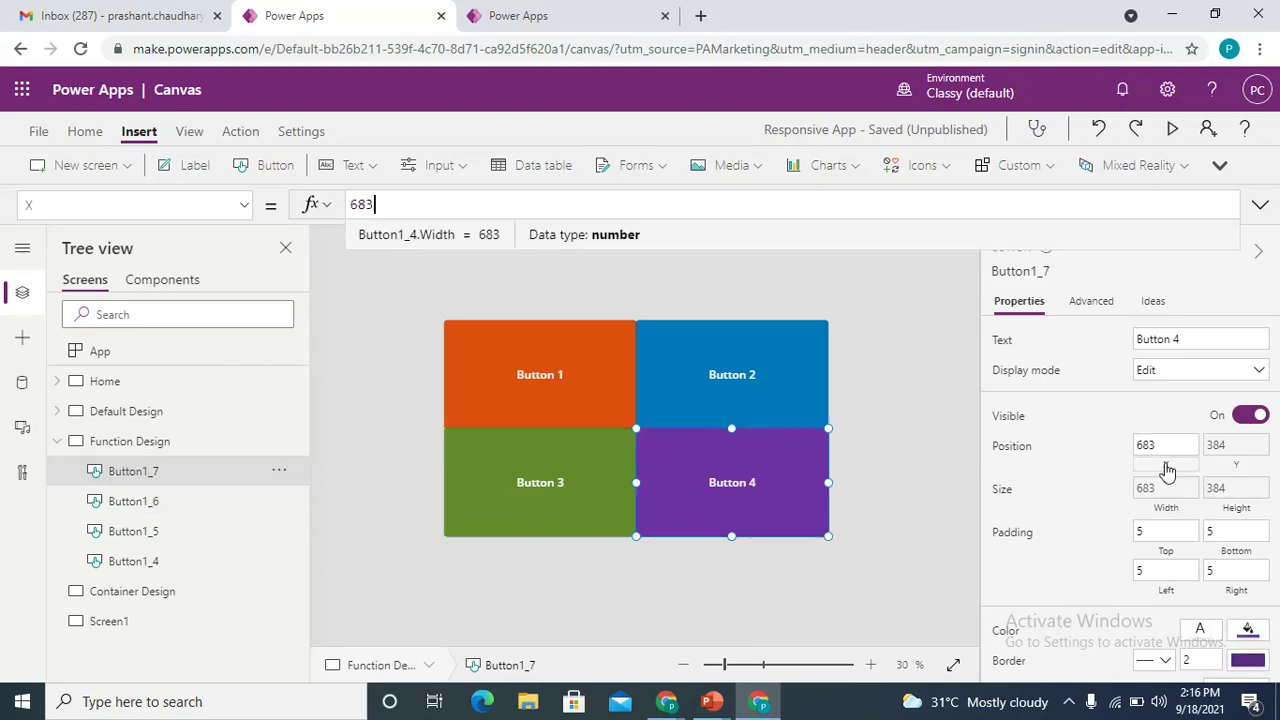
pyautogui.click(400, 204)
pyautogui.hotkey('ctrl', 'a')
pyautogui.hotkey('ctrl', 'v')
pyautogui.doubleClick(412, 204)
pyautogui.press('BackSpace')
pyautogui.write('6')
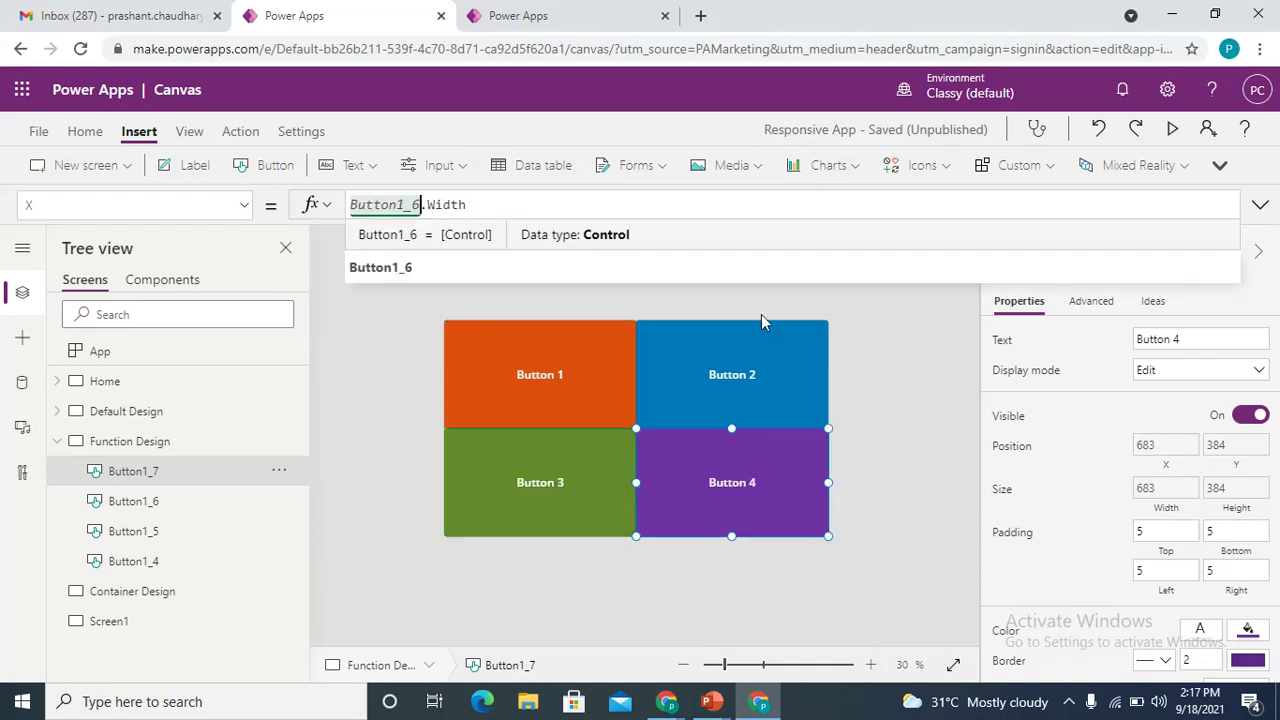
pyautogui.click(910, 397)
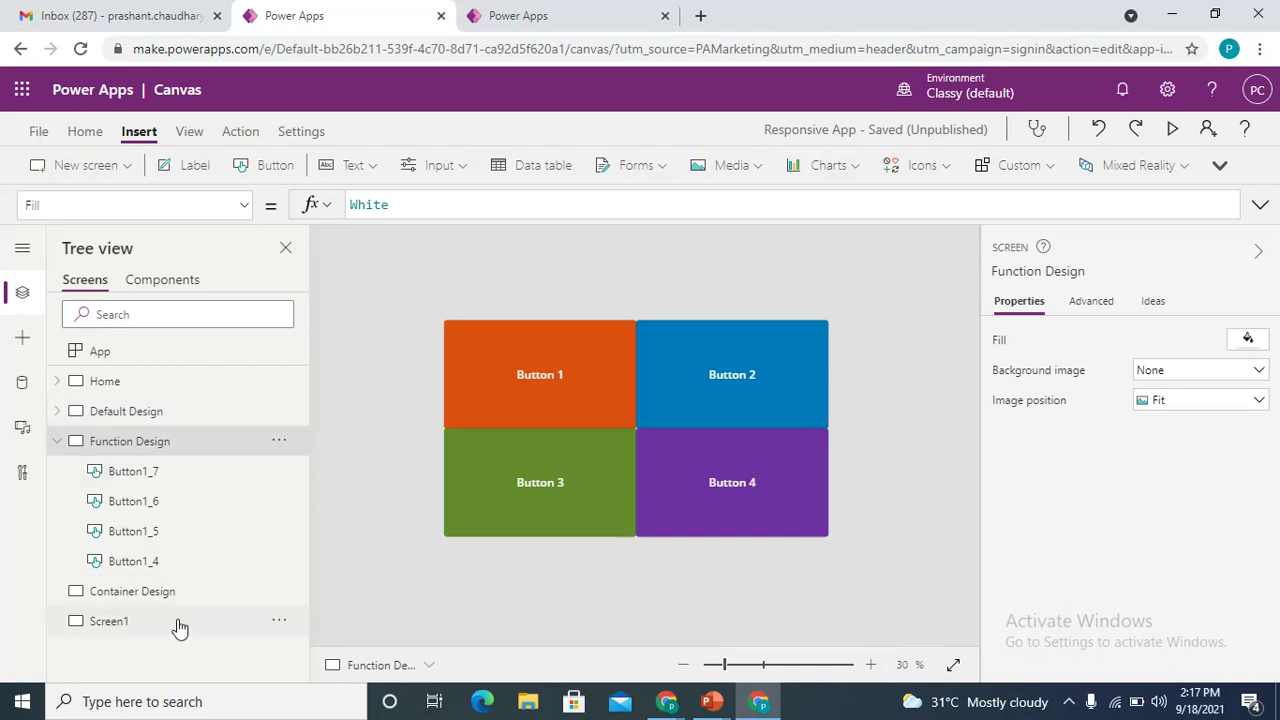
# Insert a container on the Container Design screen and move it to position 0, 0
pyautogui.click(135, 596)
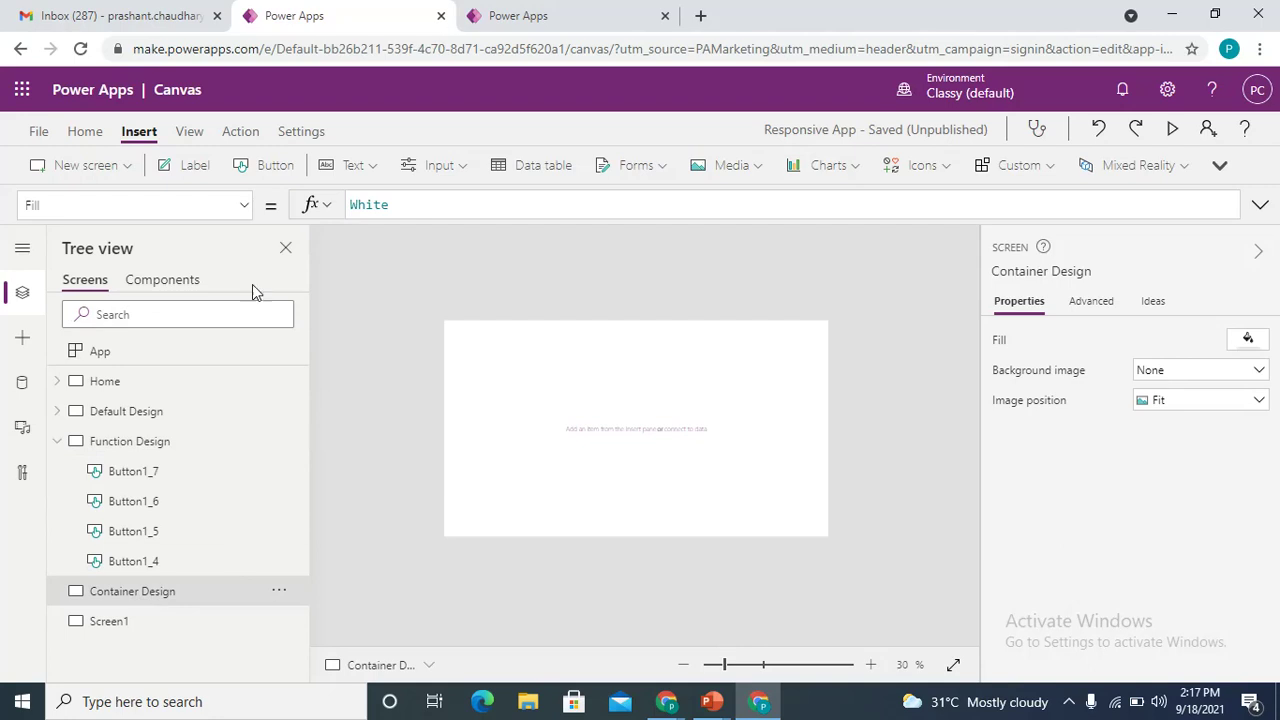
pyautogui.click(445, 170)
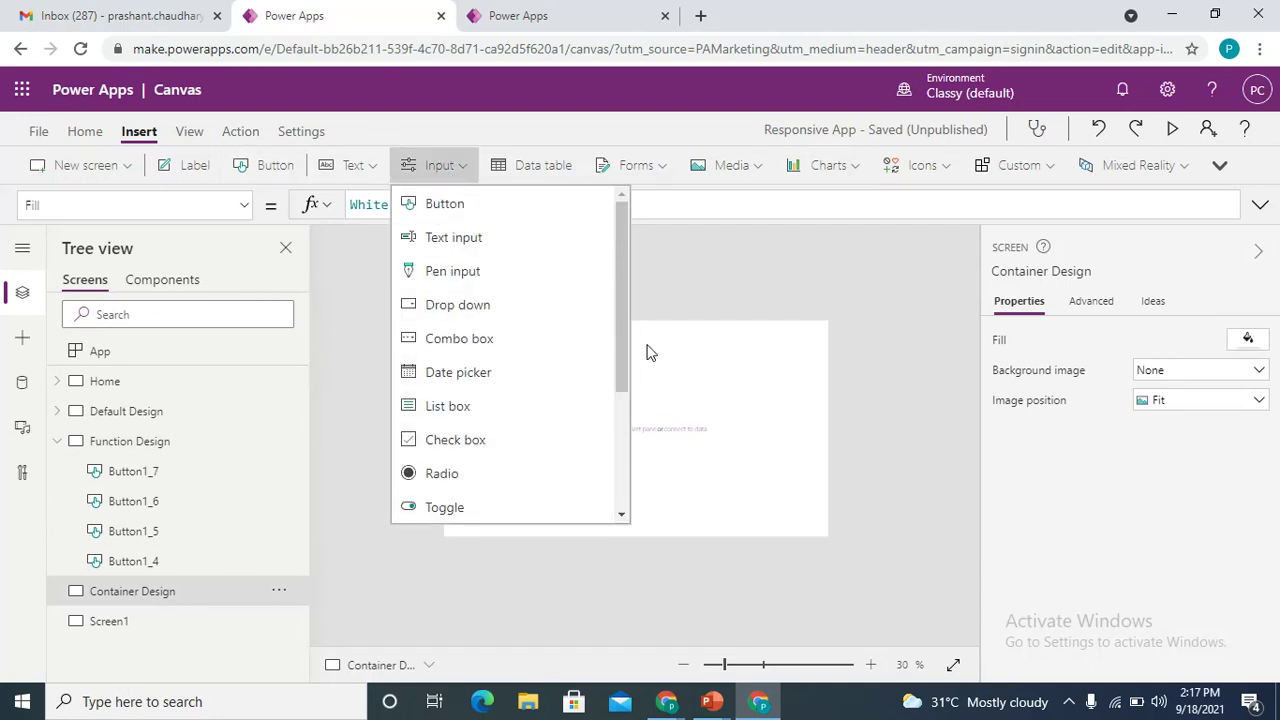
pyautogui.scroll(-5, 618, 412)
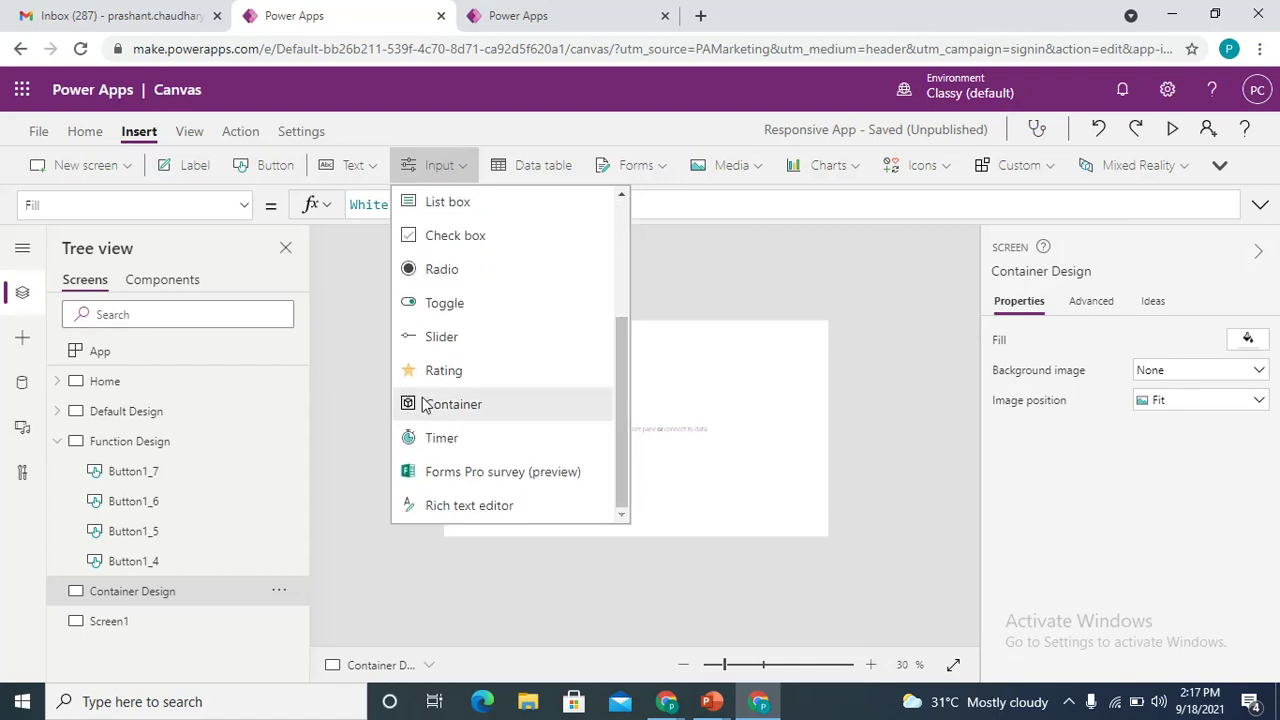
pyautogui.click(424, 398)
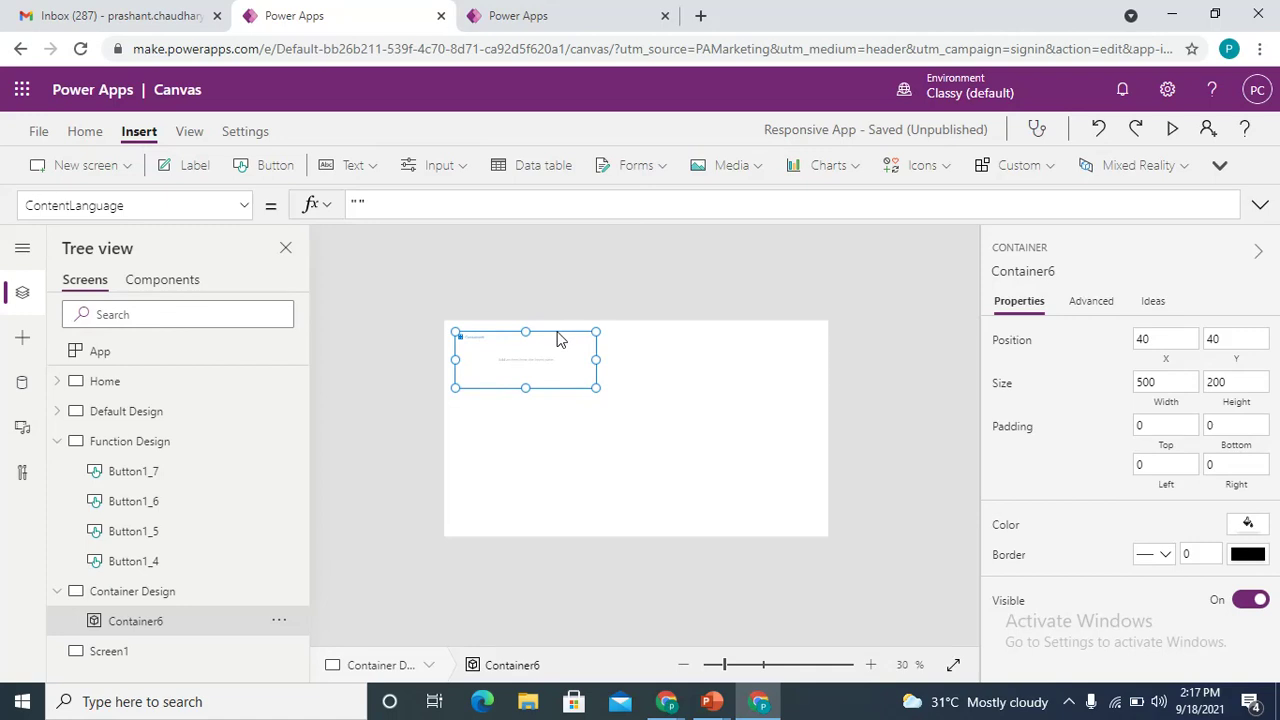
pyautogui.moveTo(554, 329); pyautogui.dragTo(523, 306)
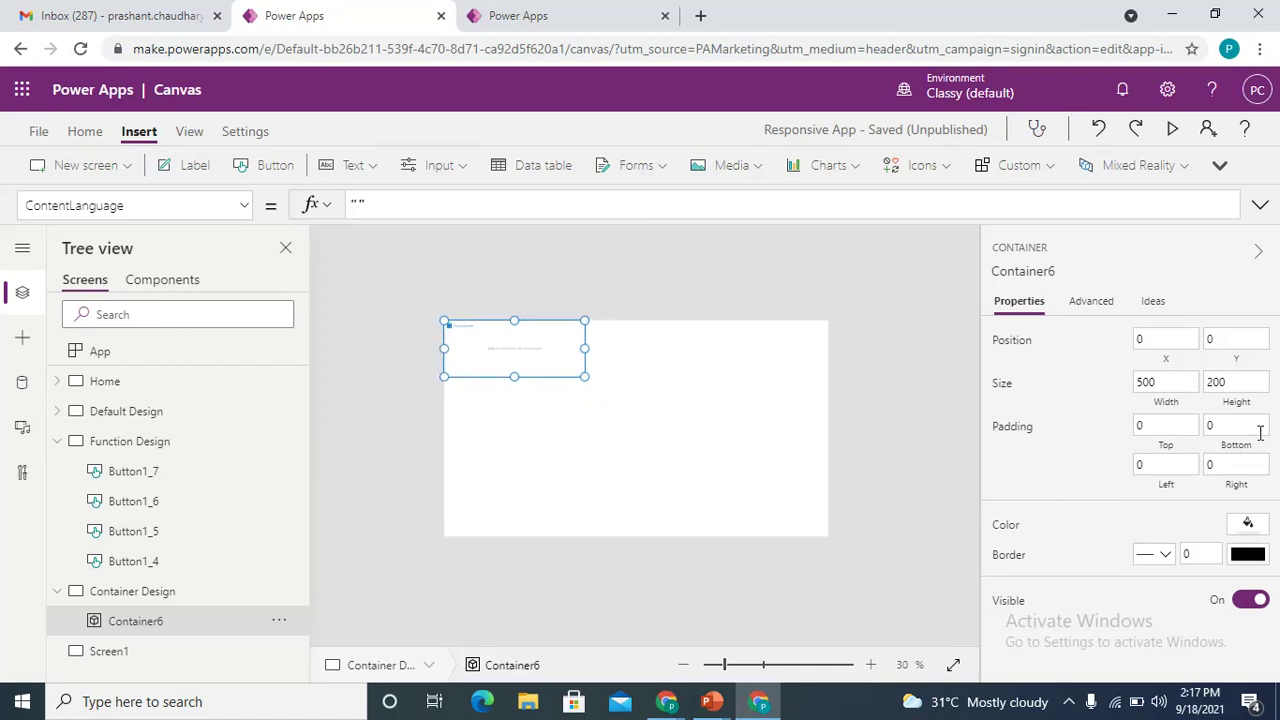
# Set the container's width formula to Parent.Width and its height formula to Parent.Height
pyautogui.click(1166, 402)
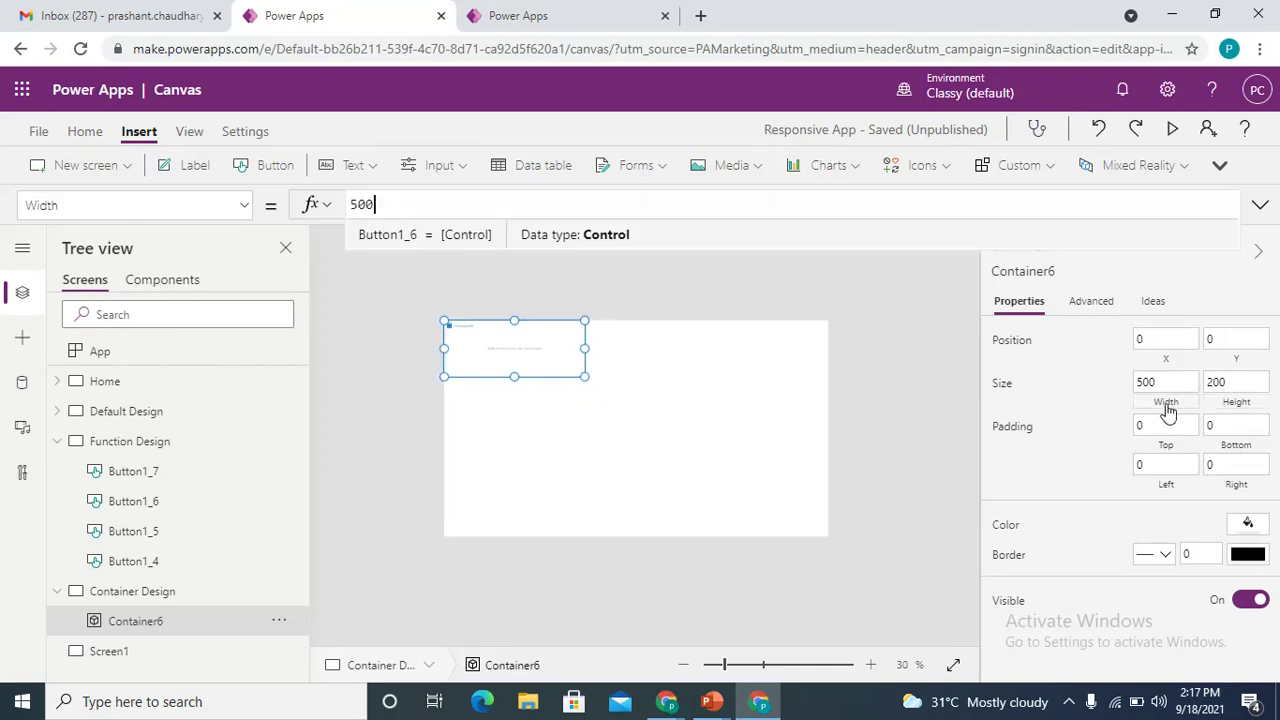
pyautogui.click(432, 207)
pyautogui.doubleClick(394, 204)
pyautogui.write('Parent.Width')
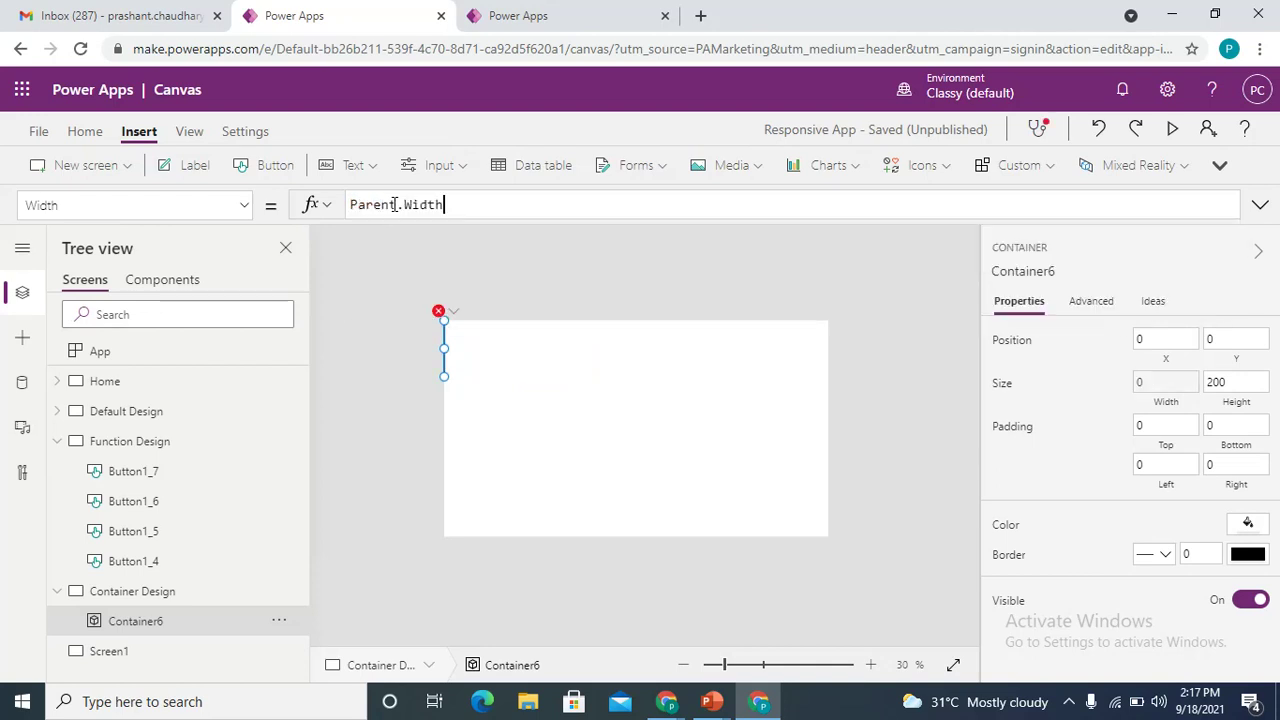
pyautogui.click(1236, 383)
pyautogui.doubleClick(388, 206)
pyautogui.write('Parent.Height')
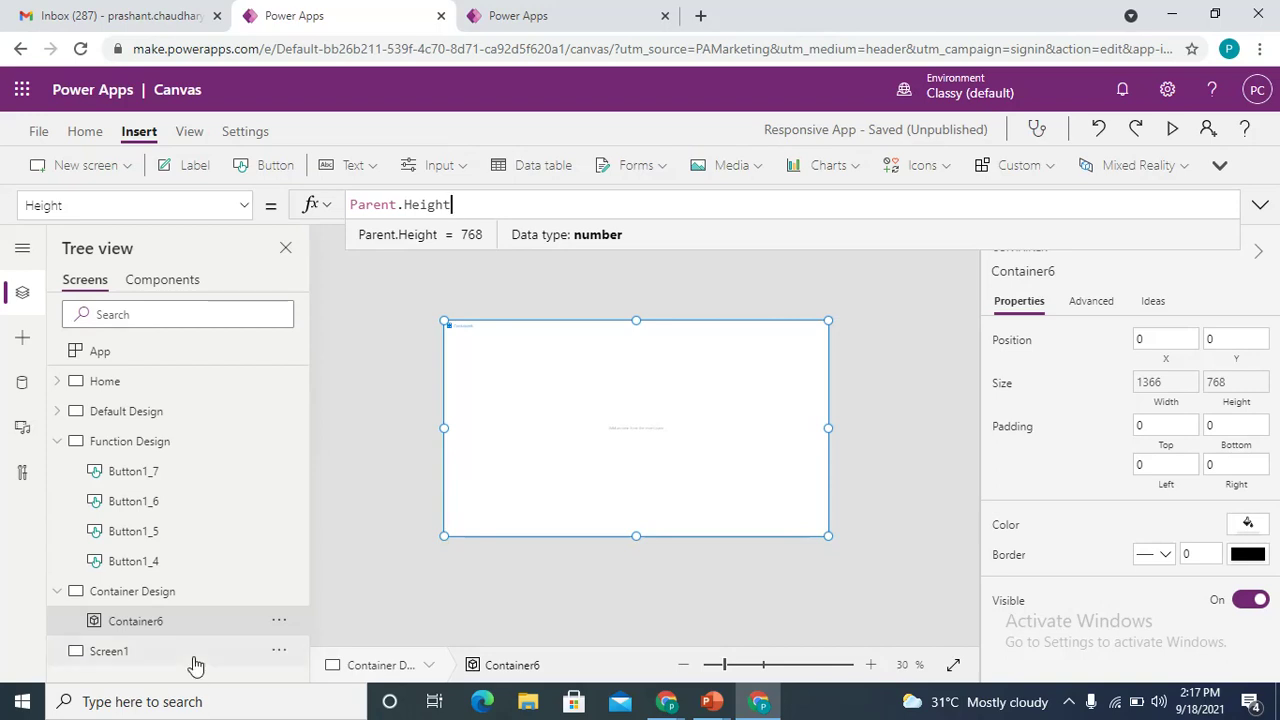
# Copy all four buttons from the Function Design screen and paste them into the container on the Container Design screen
pyautogui.doubleClick(153, 443)
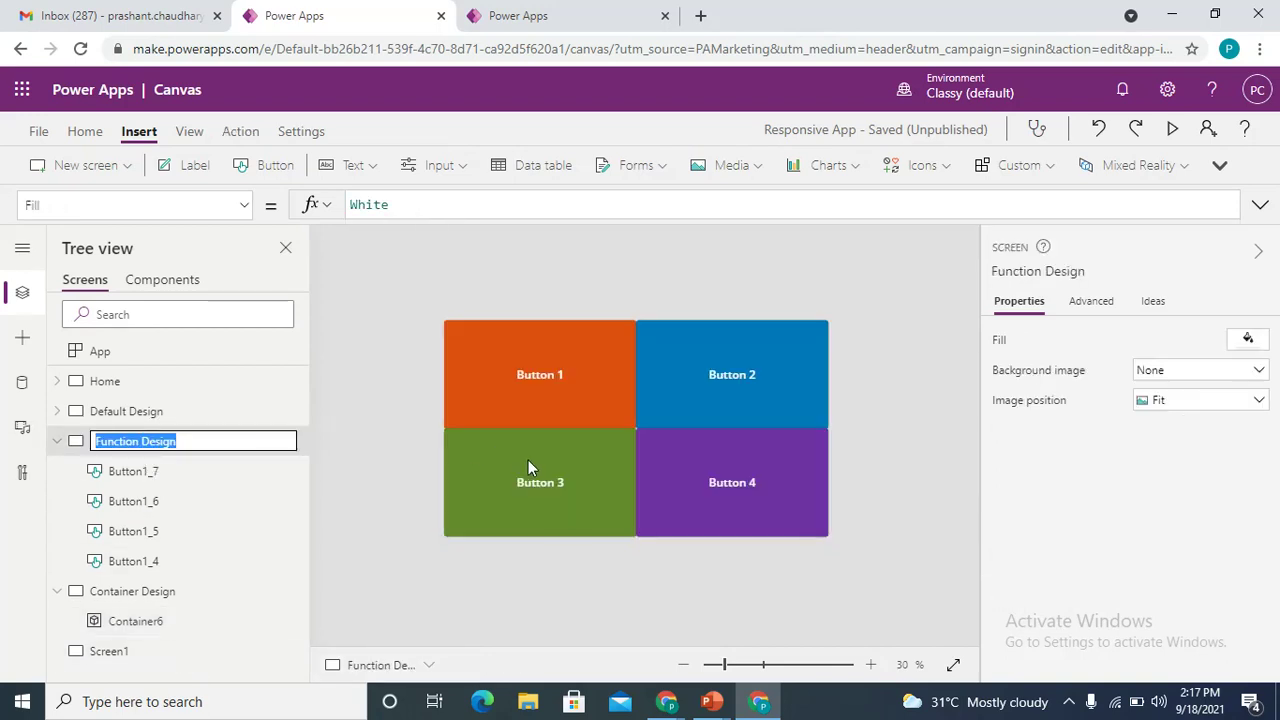
pyautogui.click(690, 460)
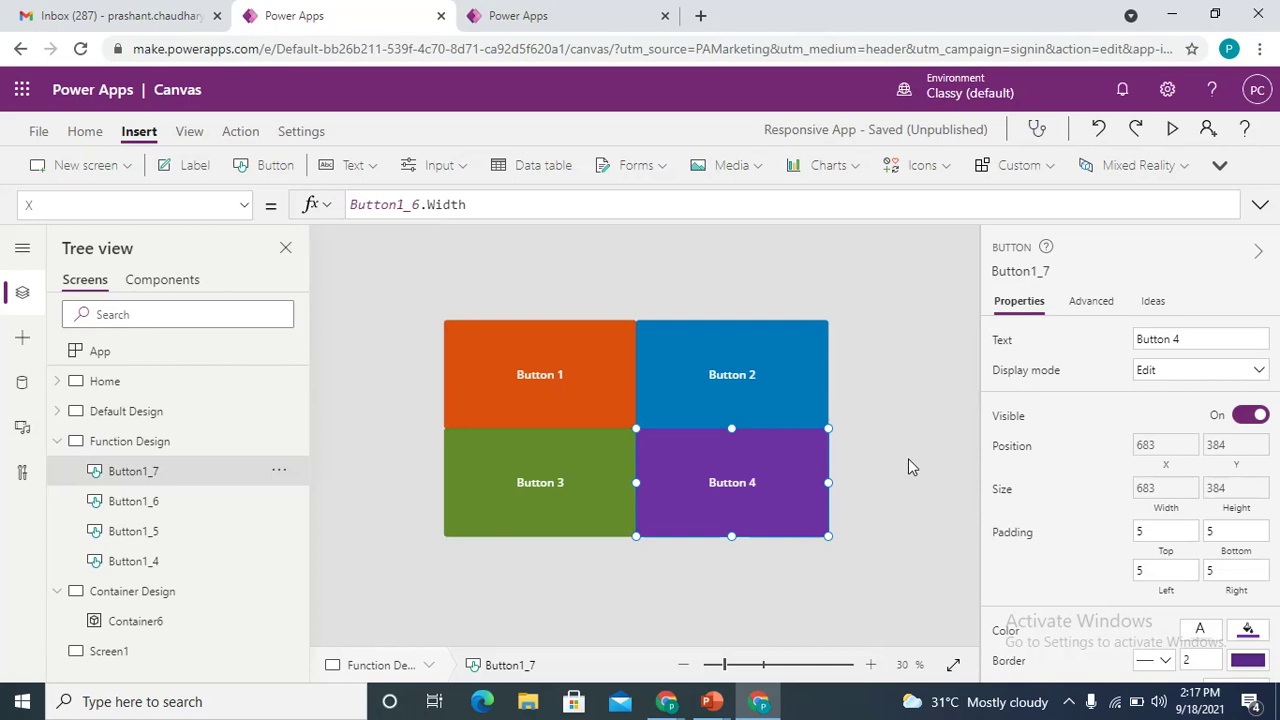
pyautogui.hotkey('ctrl', 'a')
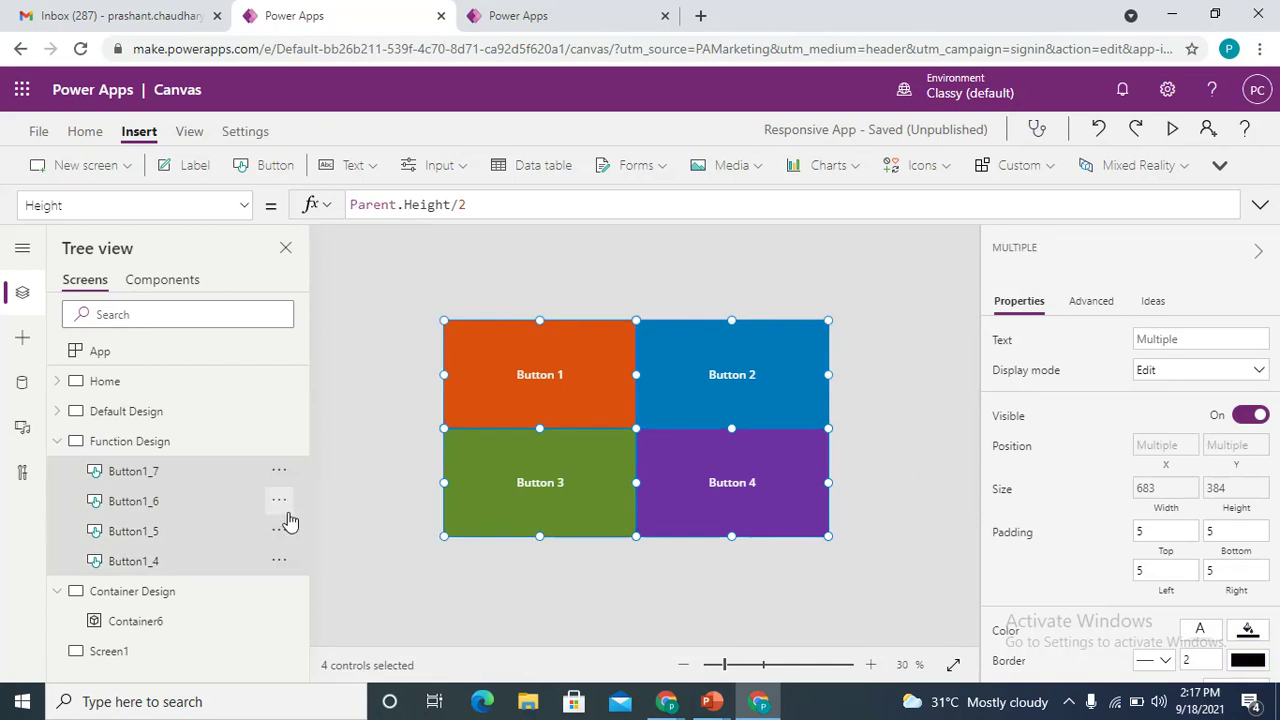
pyautogui.click(130, 623)
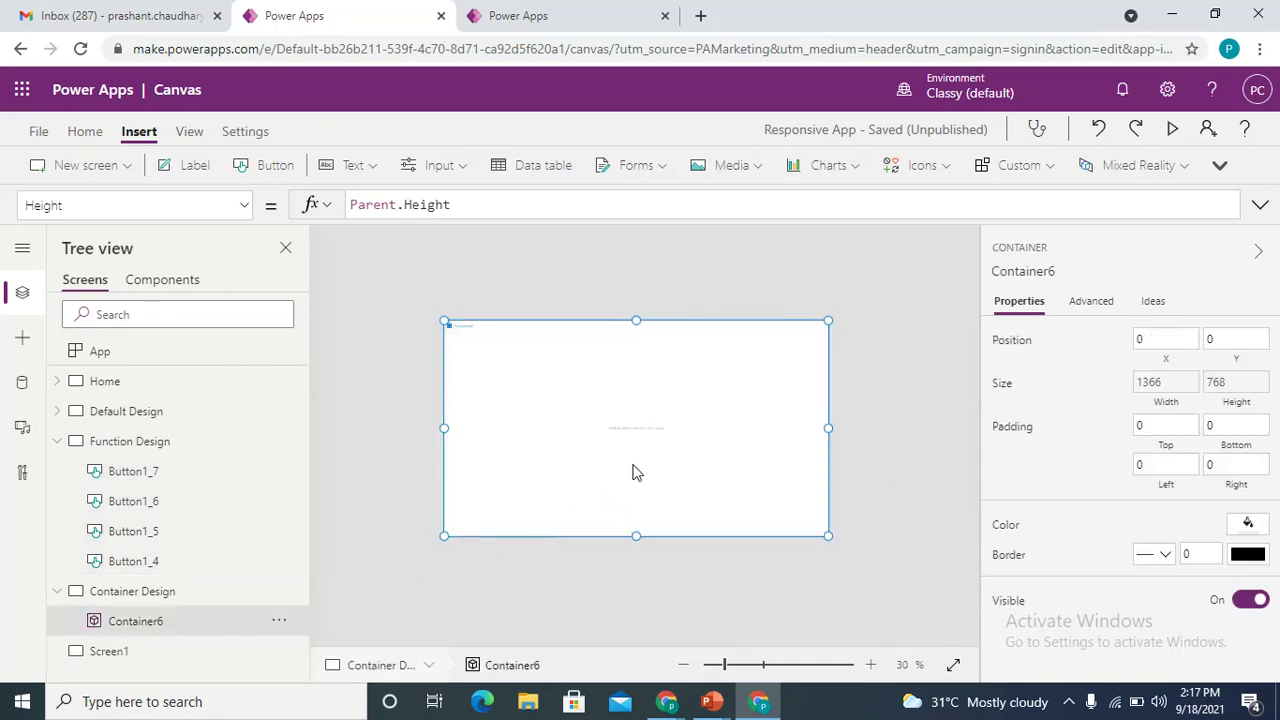
pyautogui.hotkey('ctrl', 'v')
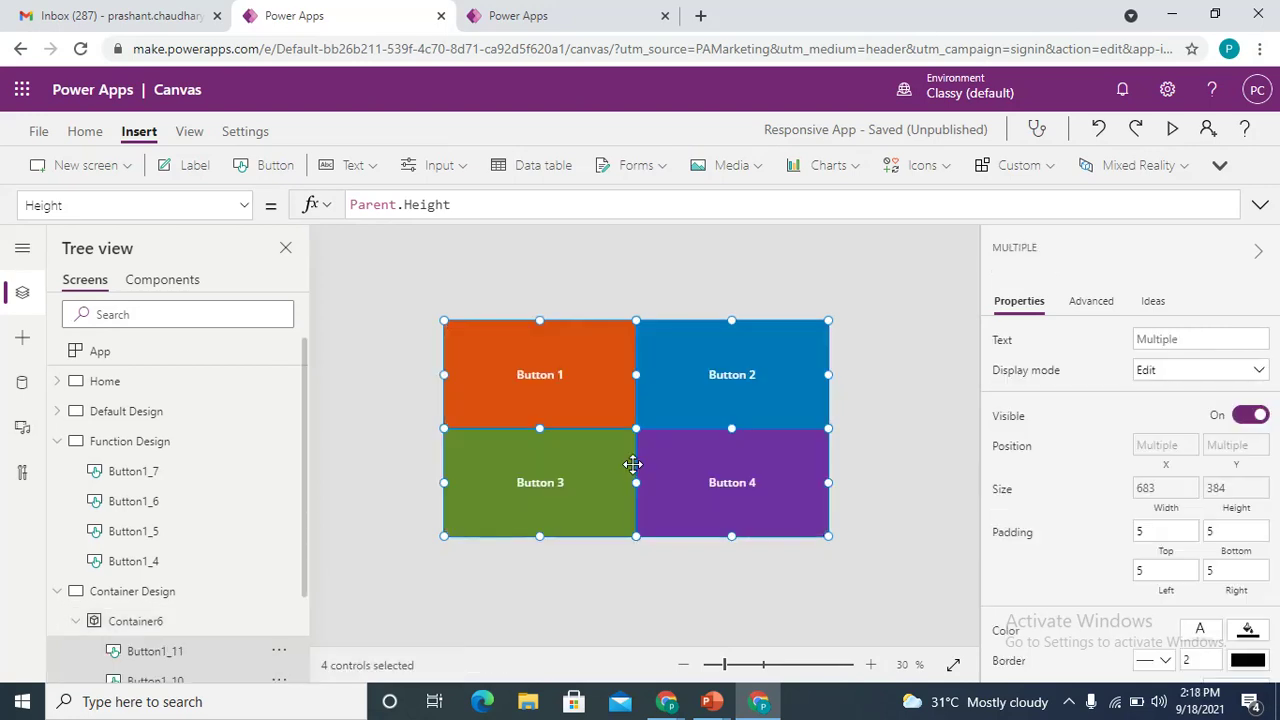
# Examine the X position and Height formulas of Button 4 inside the container, and collapse the Container Design screen's tree
pyautogui.moveTo(306, 529); pyautogui.dragTo(306, 606)
pyautogui.click(362, 477)
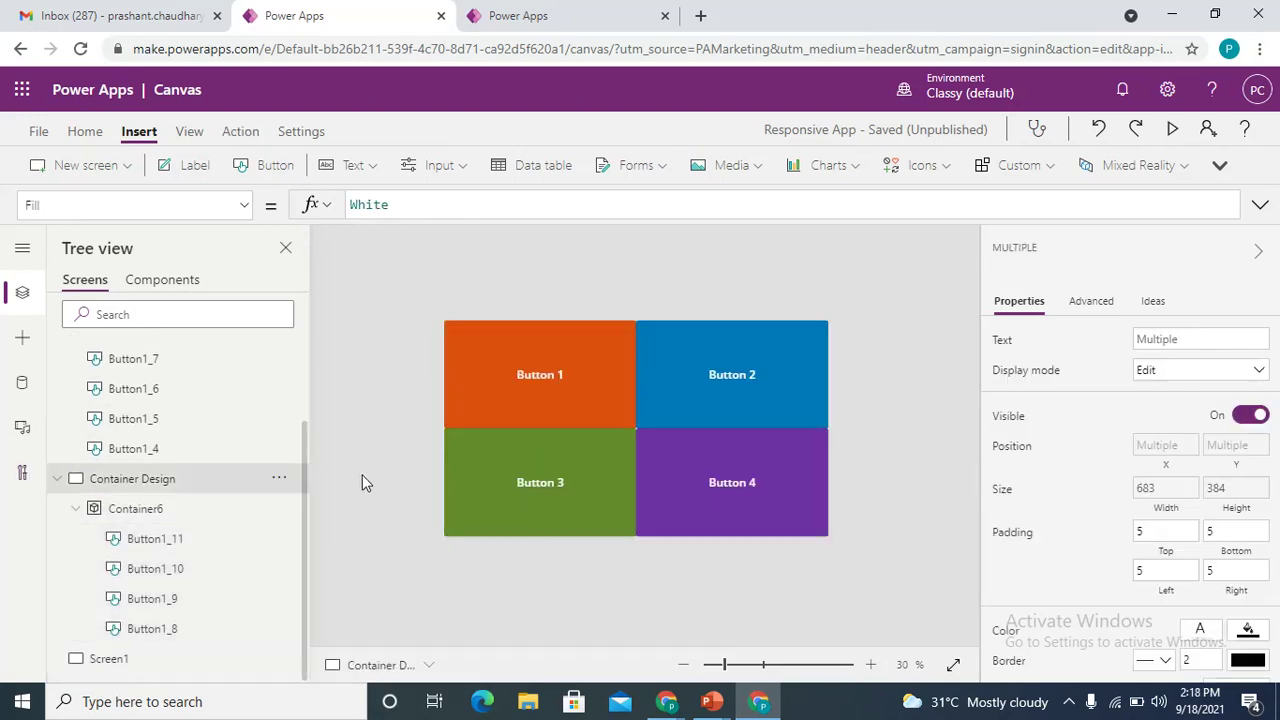
pyautogui.click(165, 548)
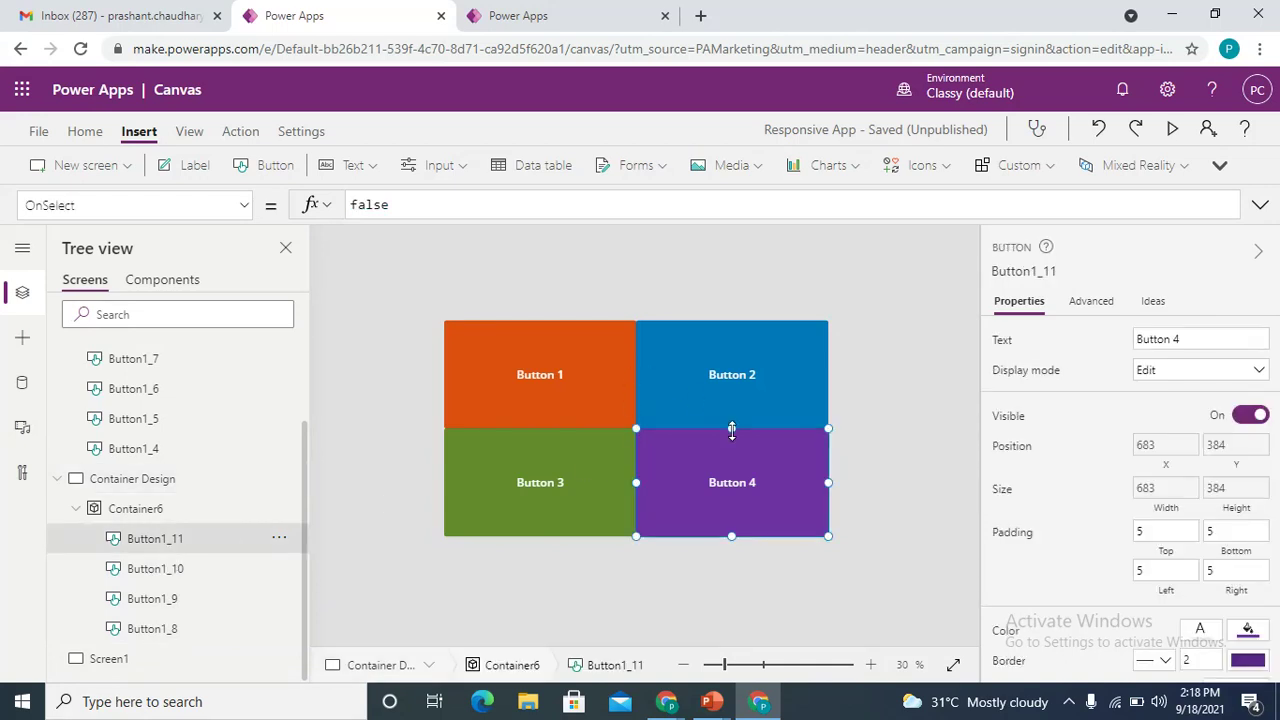
pyautogui.click(1160, 446)
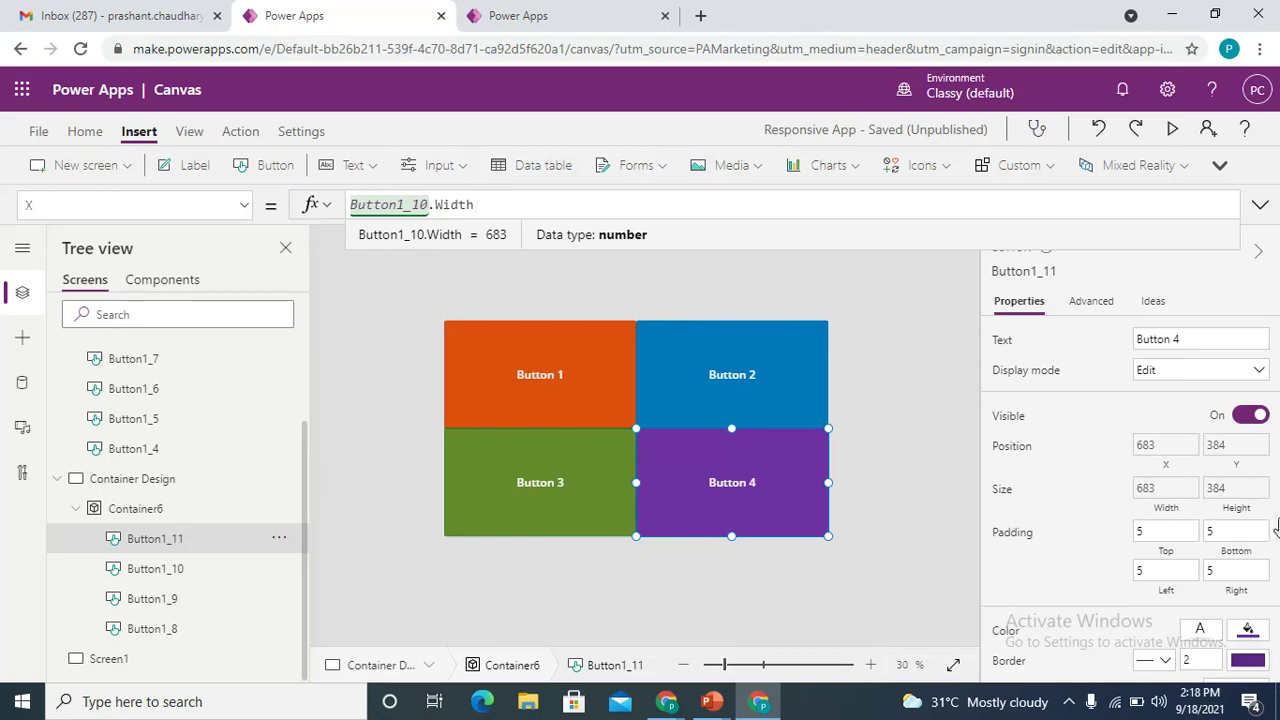
pyautogui.click(1237, 490)
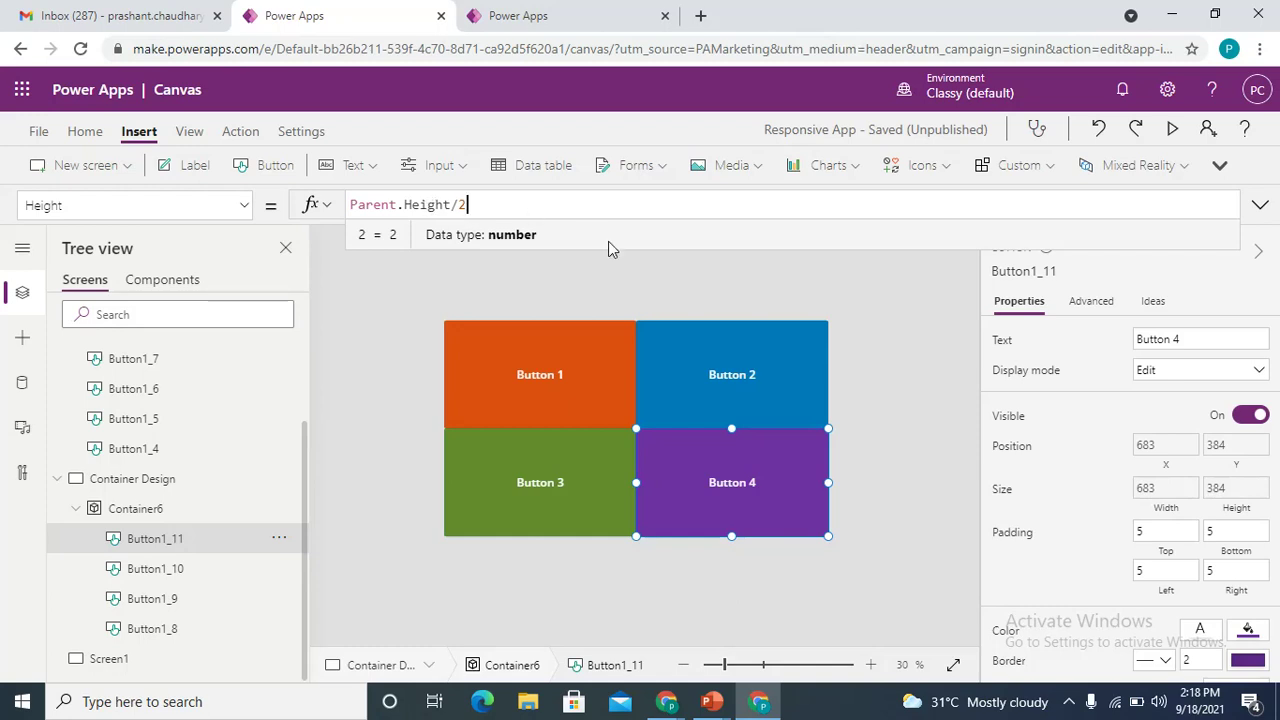
pyautogui.click(903, 428)
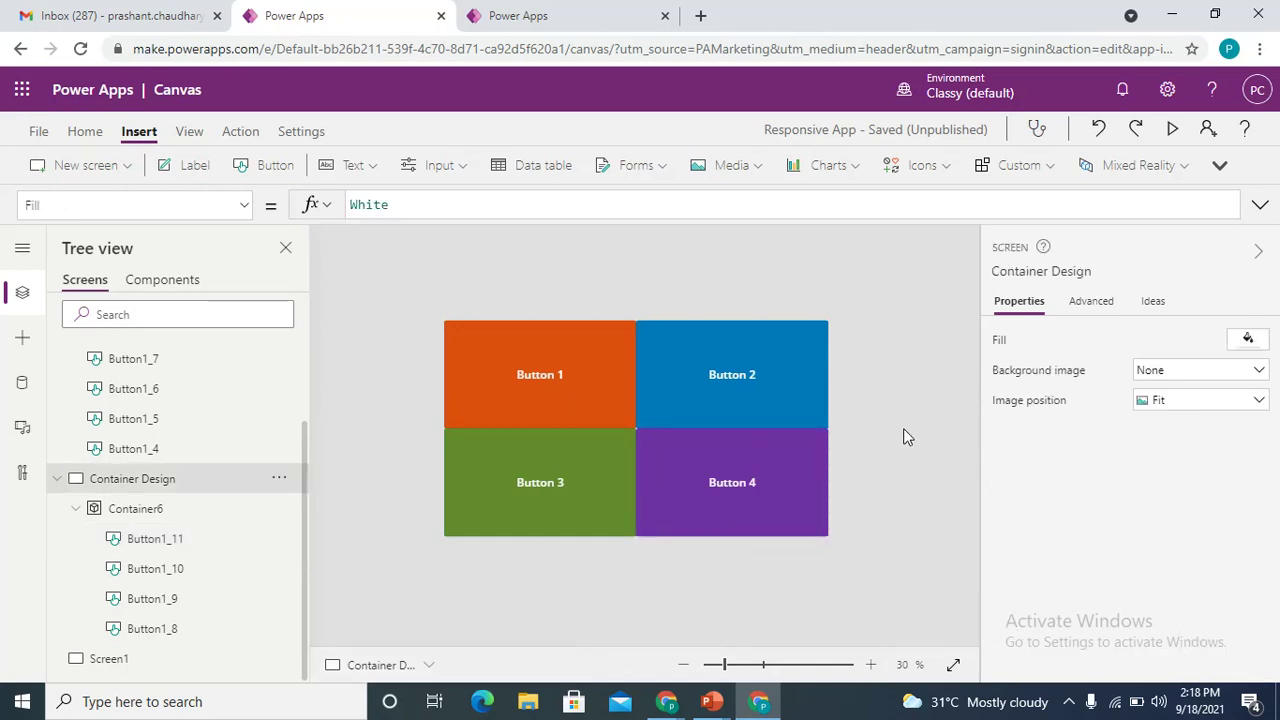
pyautogui.click(57, 478)
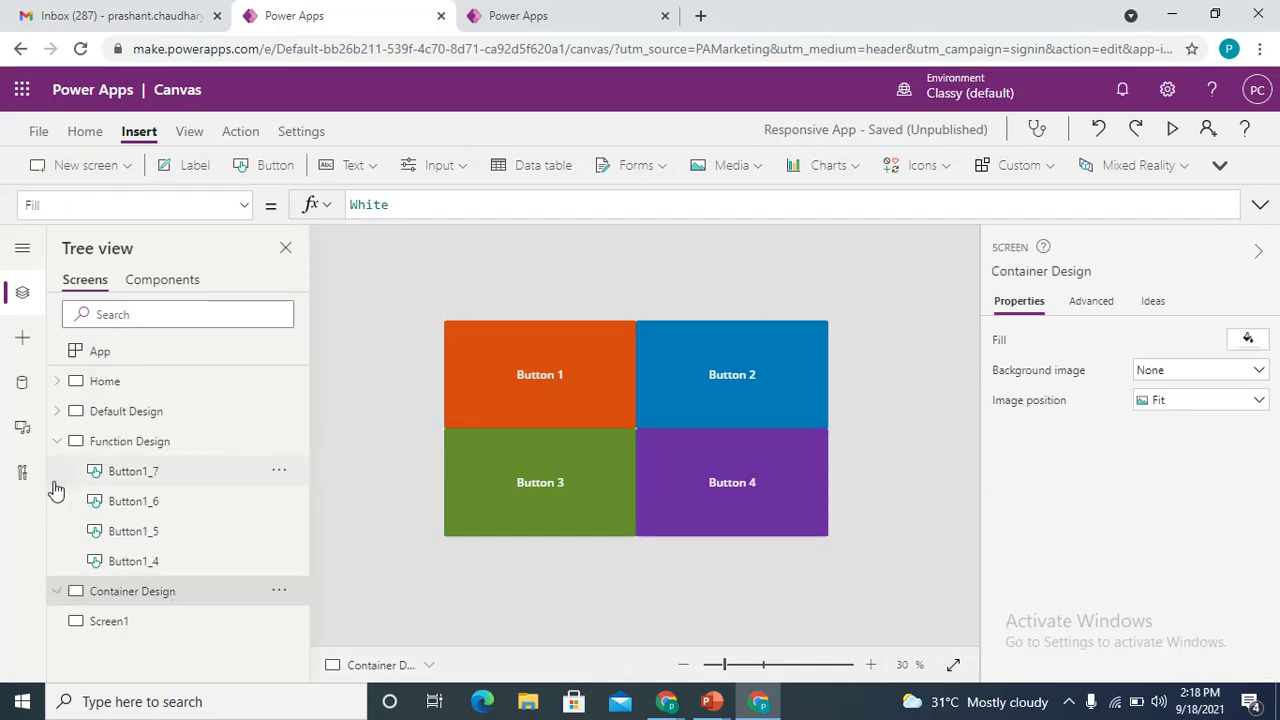
# Save Responsive App without a version note and publish this version
pyautogui.click(40, 133)
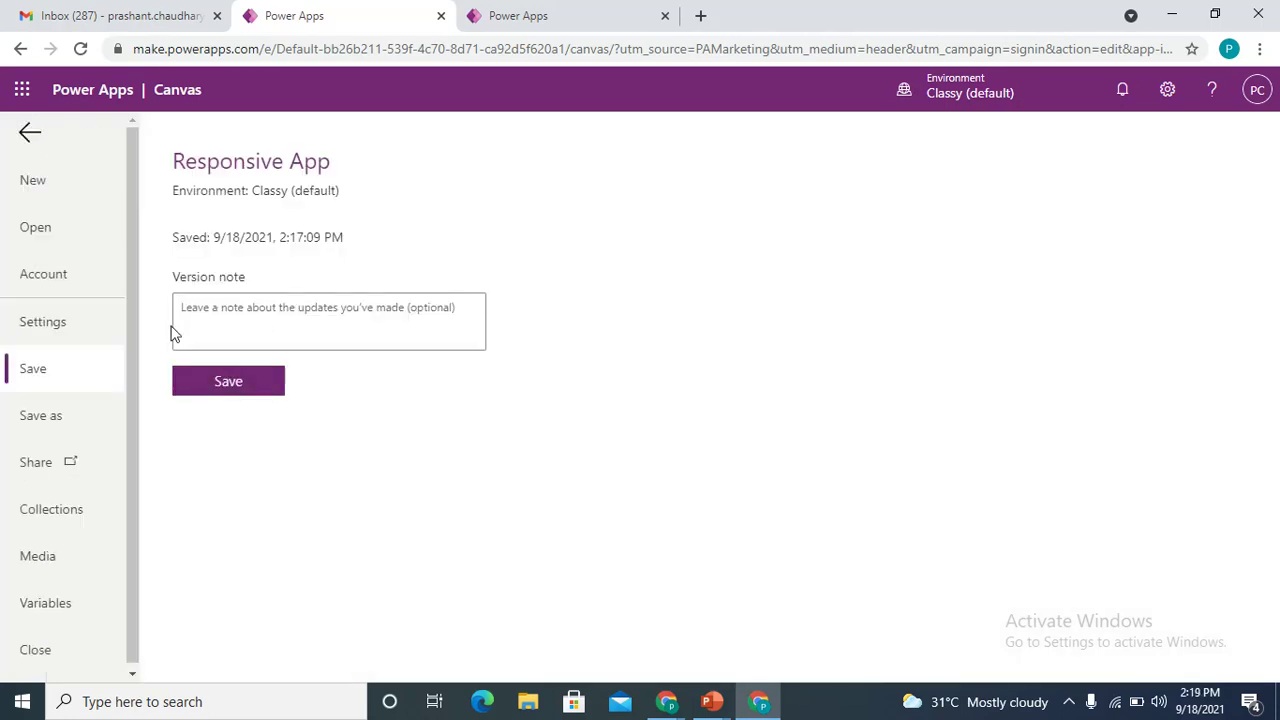
pyautogui.click(226, 394)
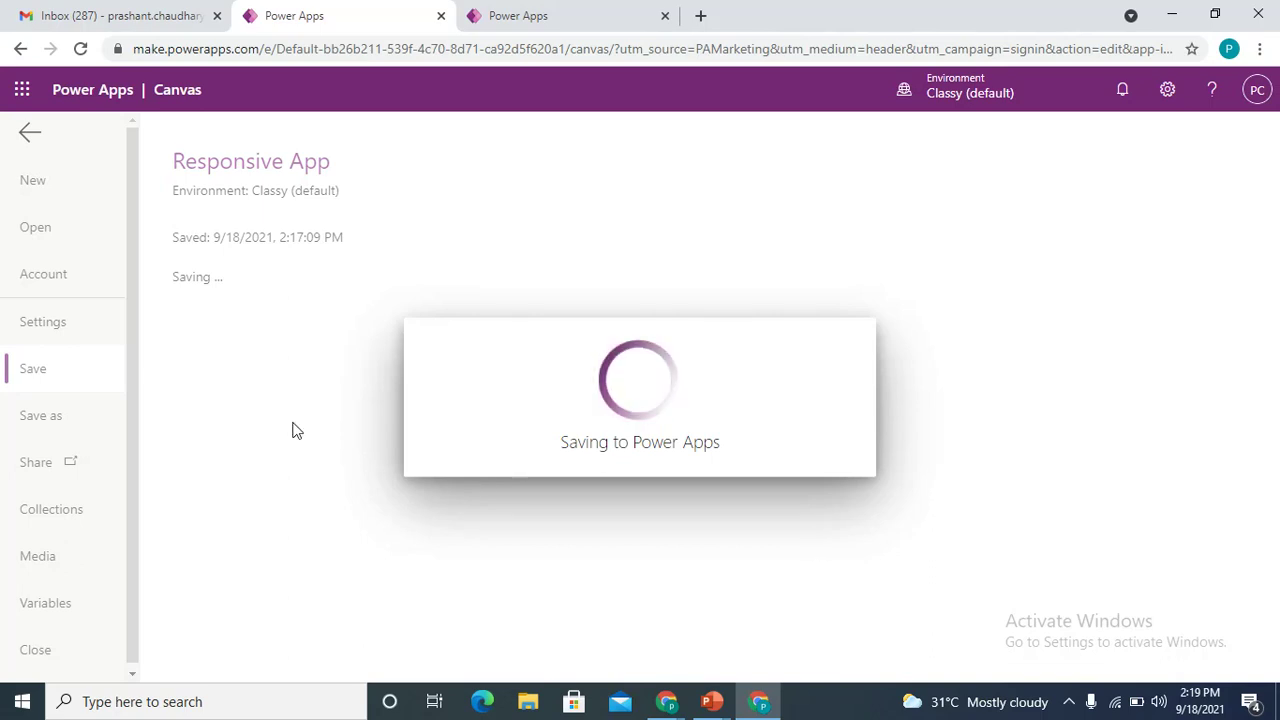
pyautogui.click(220, 331)
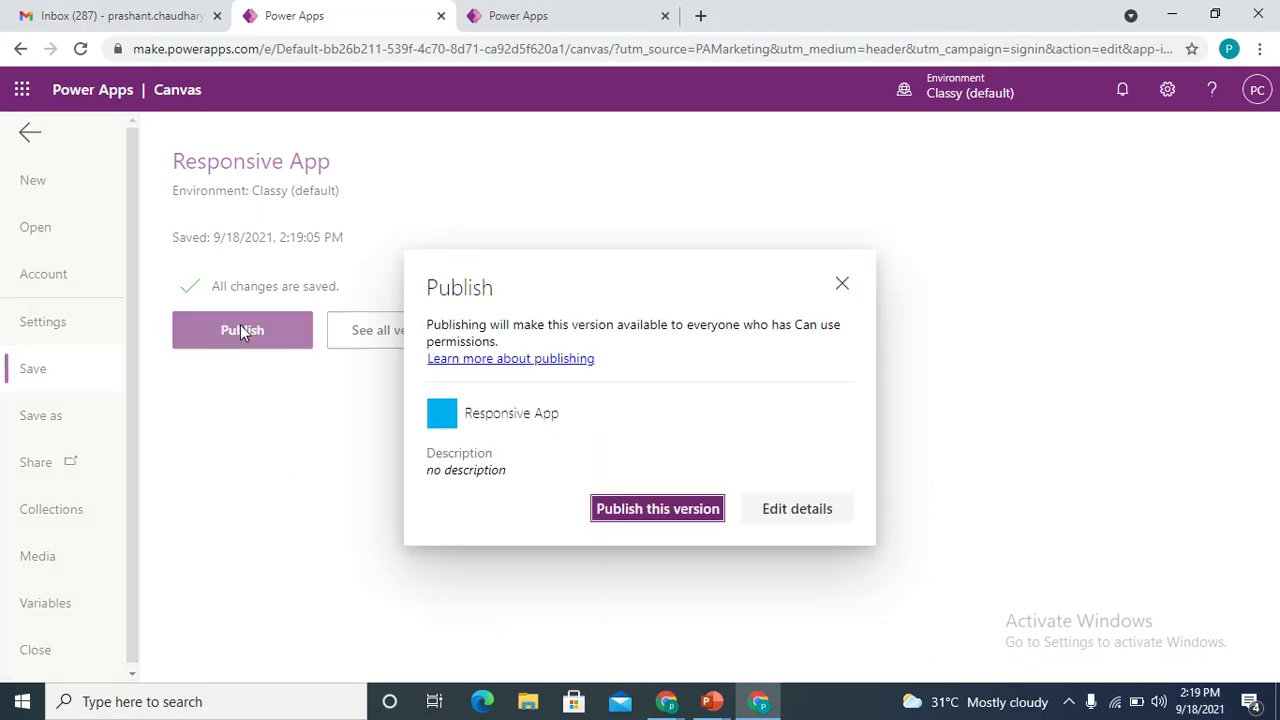
pyautogui.click(693, 508)
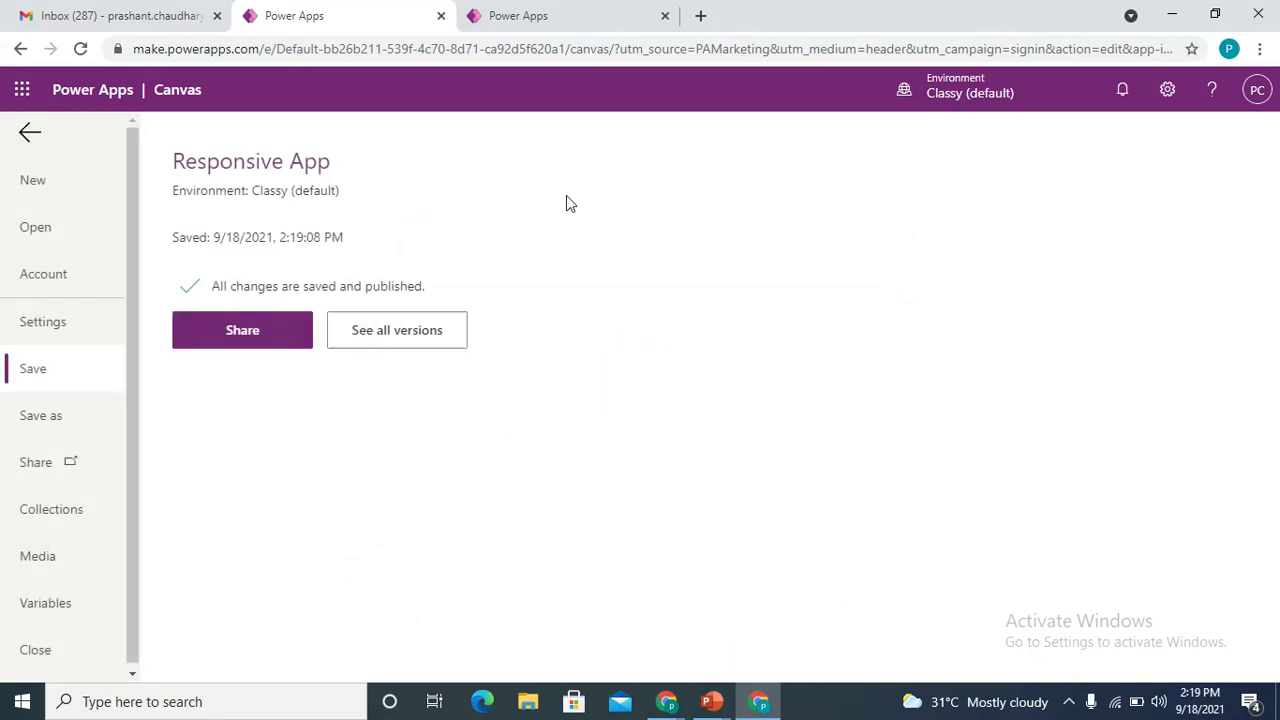
# Reload the Power Apps home page in the other browser tab and play Responsive App from the list of own apps
pyautogui.click(546, 17)
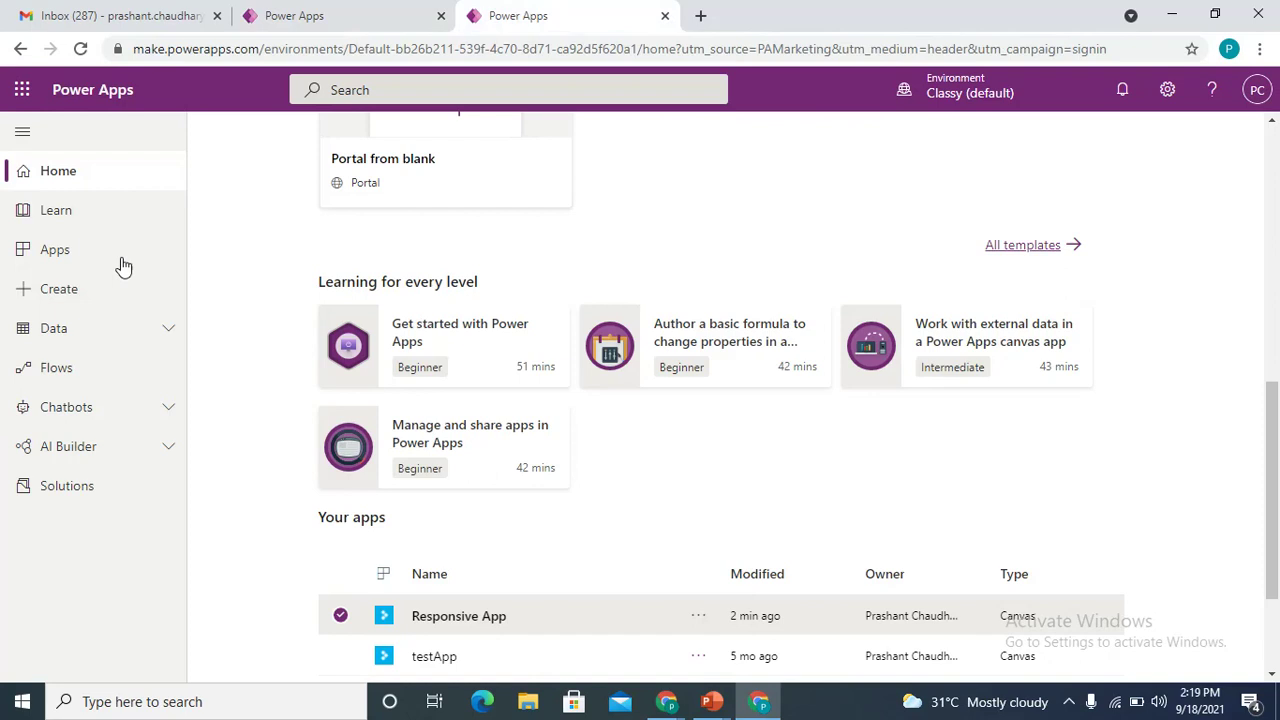
pyautogui.click(80, 48)
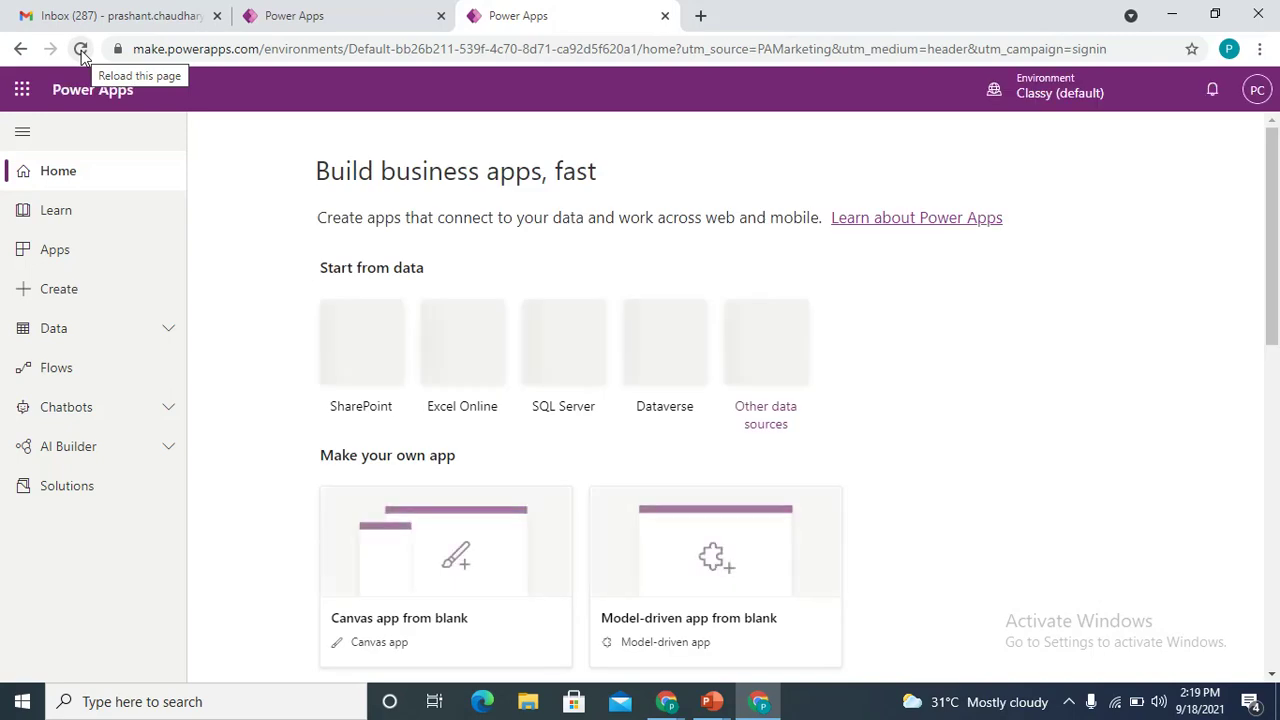
pyautogui.click(81, 50)
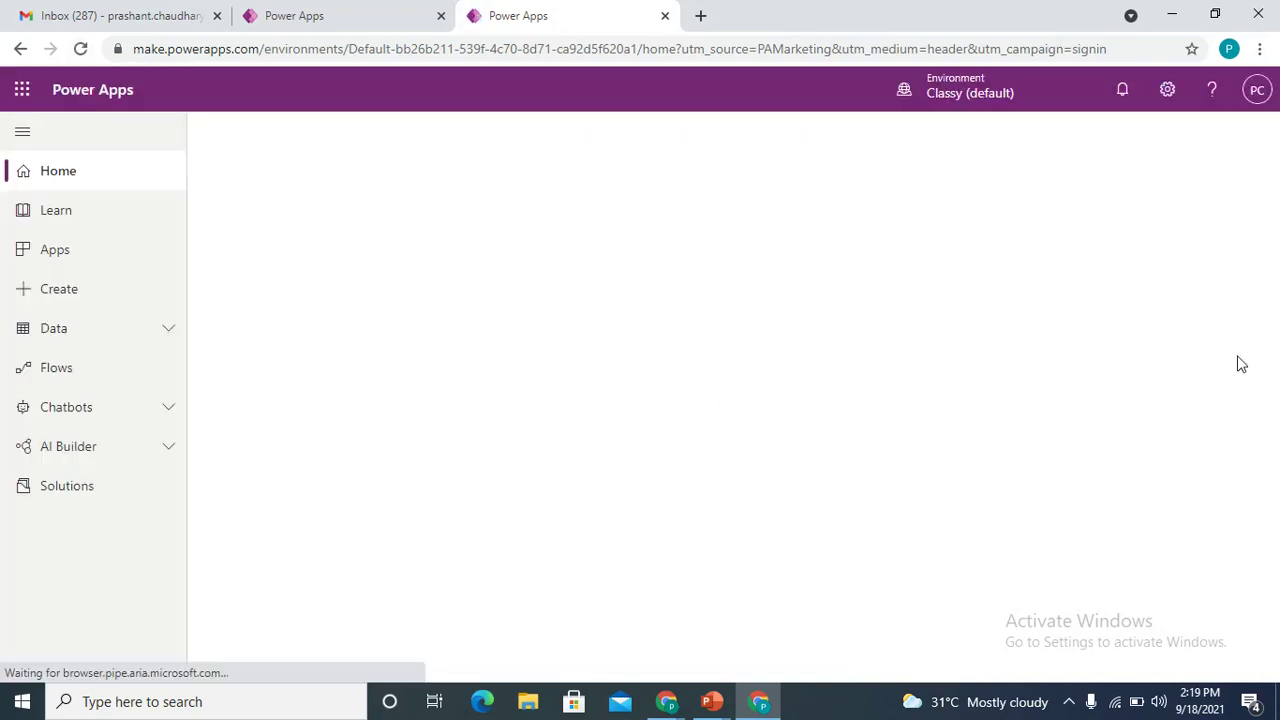
pyautogui.moveTo(1272, 330); pyautogui.dragTo(1277, 620)
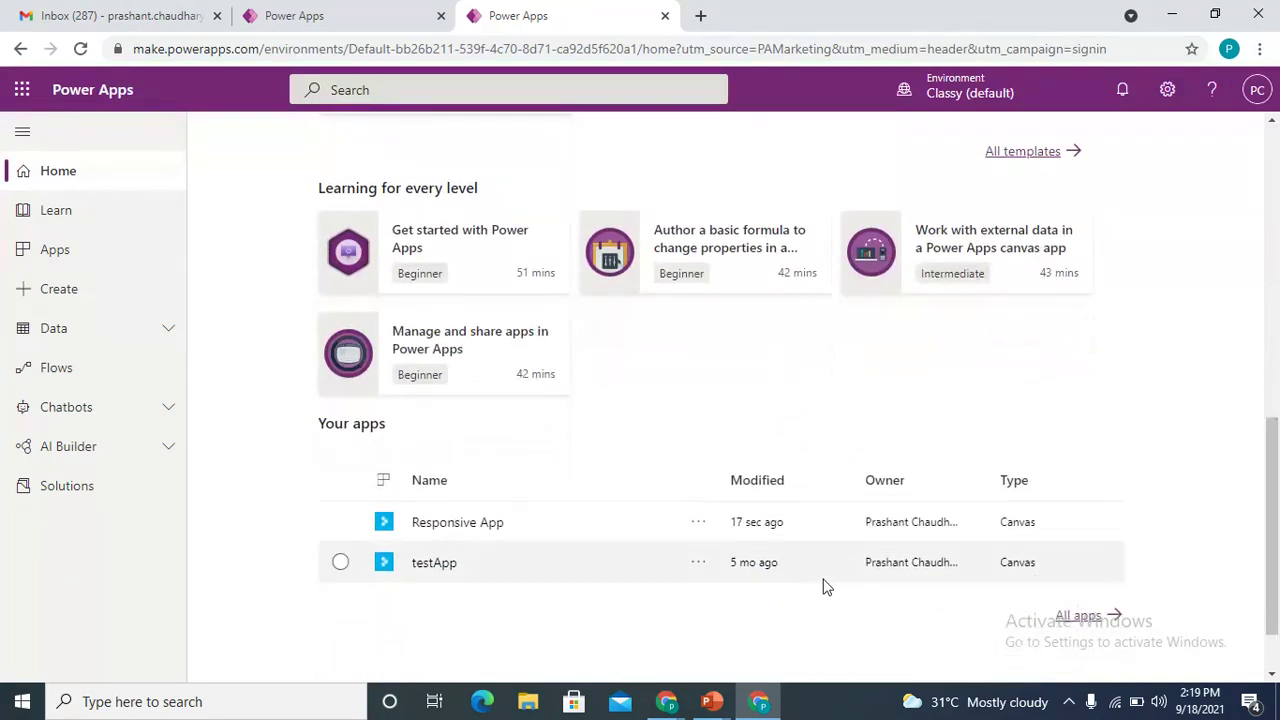
pyautogui.click(698, 522)
pyautogui.click(742, 222)
# Move the running app's browser tab to a new window and duplicate it twice
pyautogui.rightClick(797, 12)
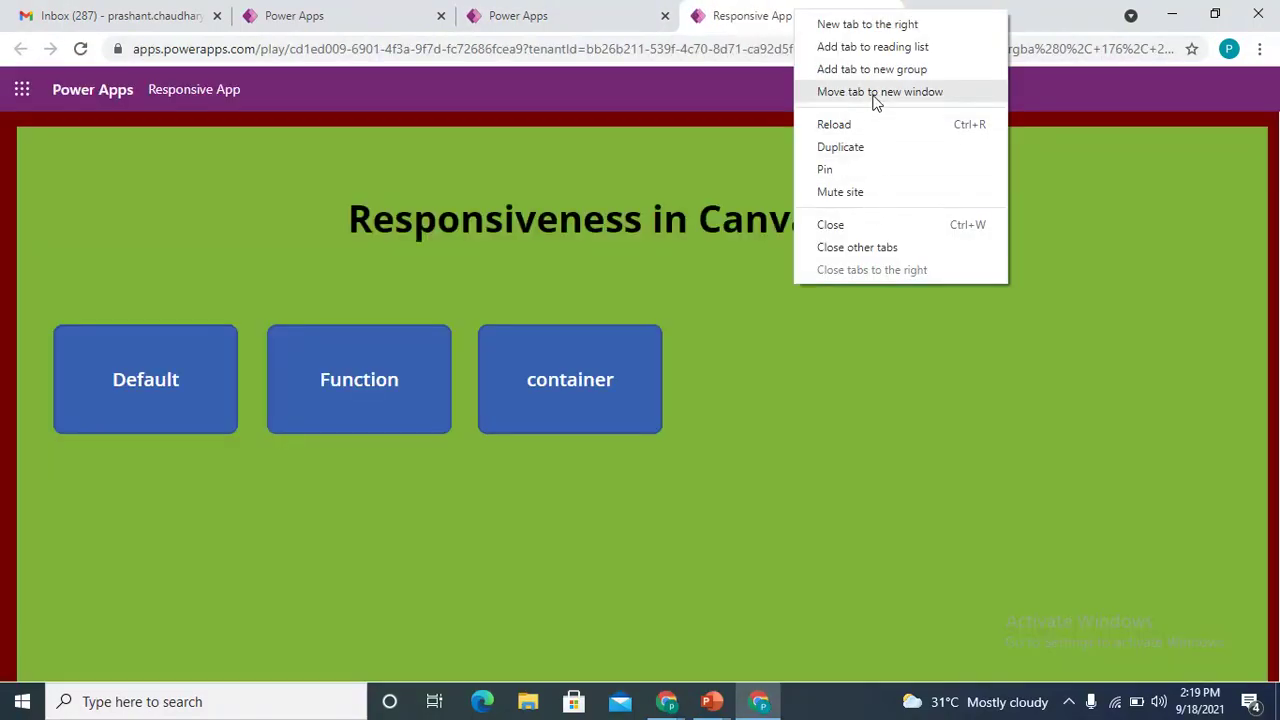
pyautogui.click(878, 92)
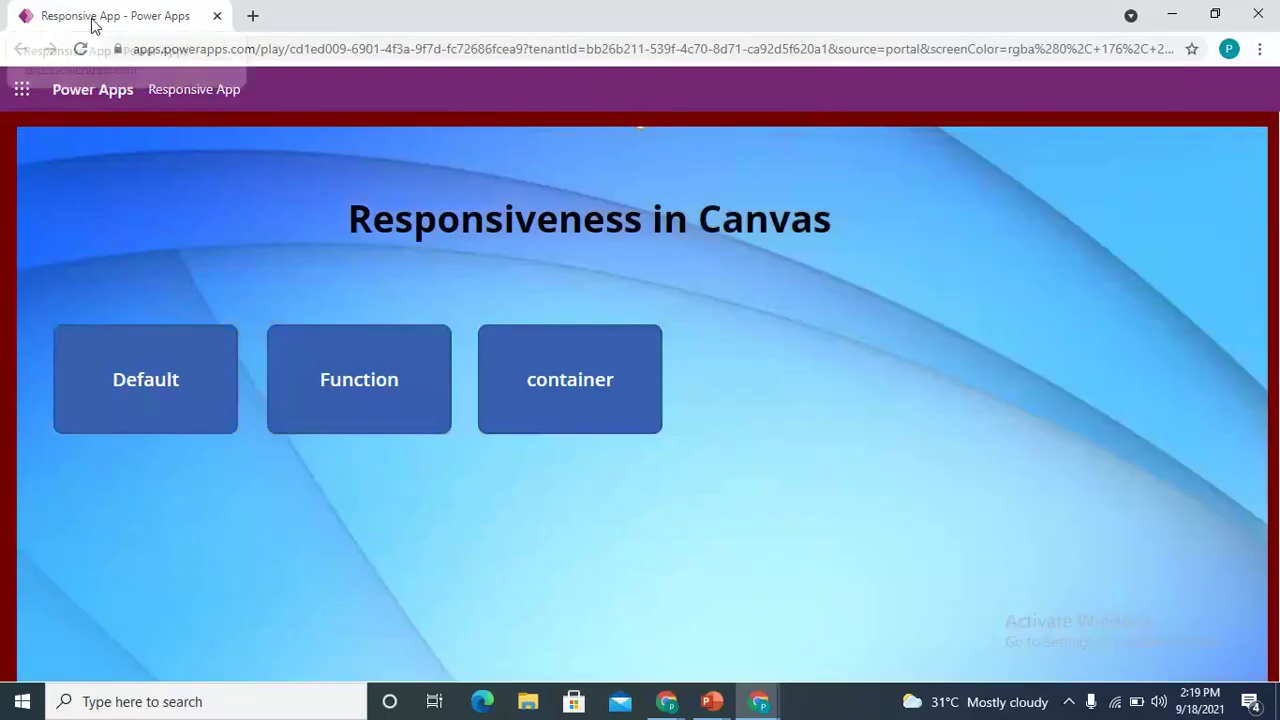
pyautogui.rightClick(91, 18)
pyautogui.click(178, 152)
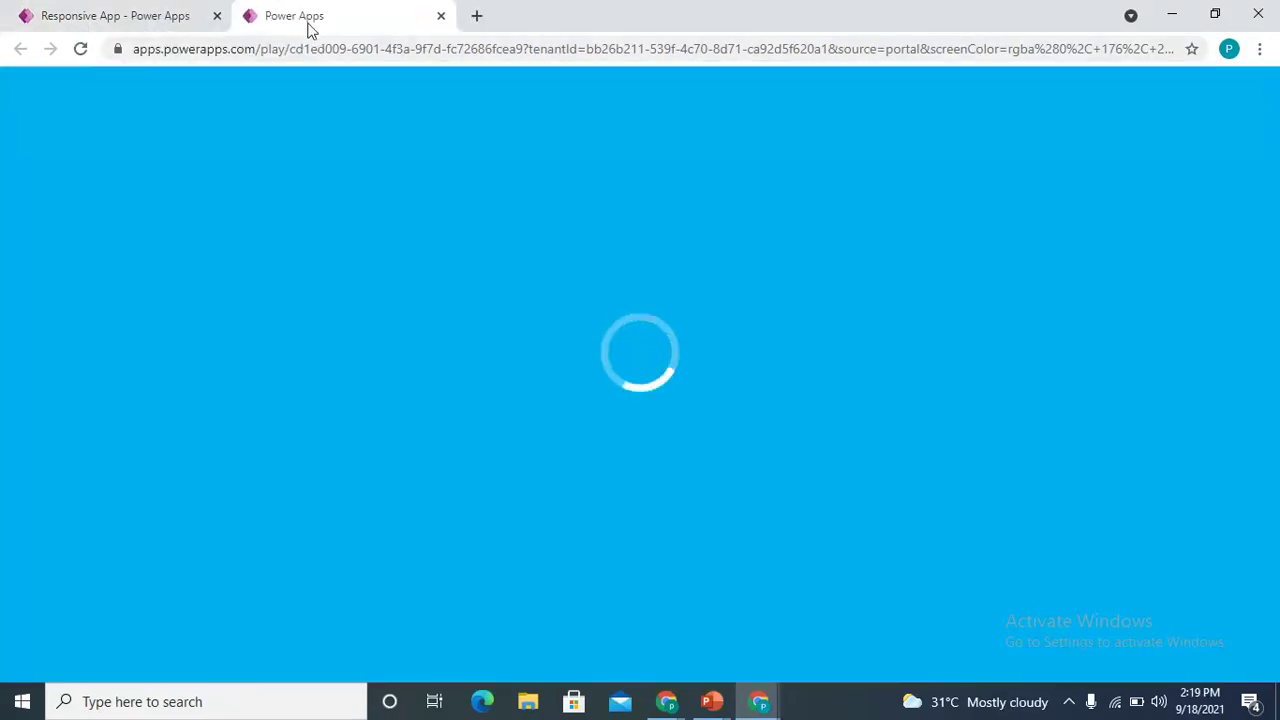
pyautogui.rightClick(311, 14)
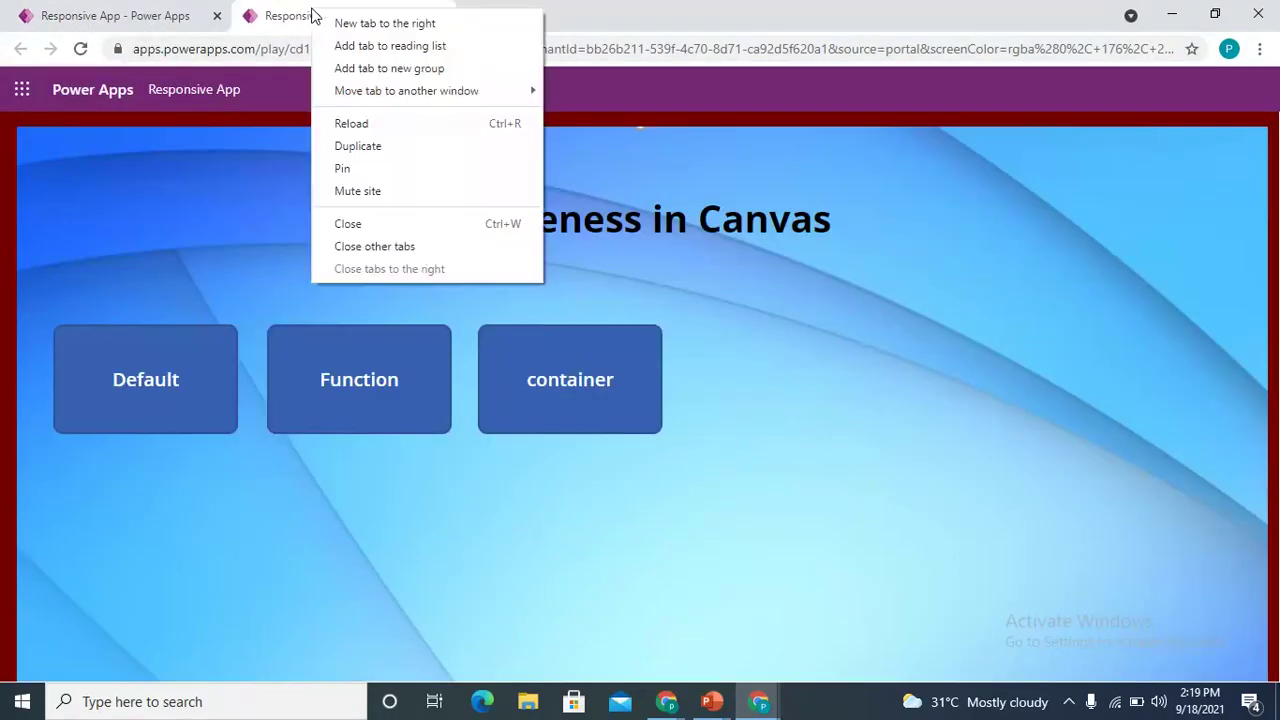
pyautogui.click(400, 148)
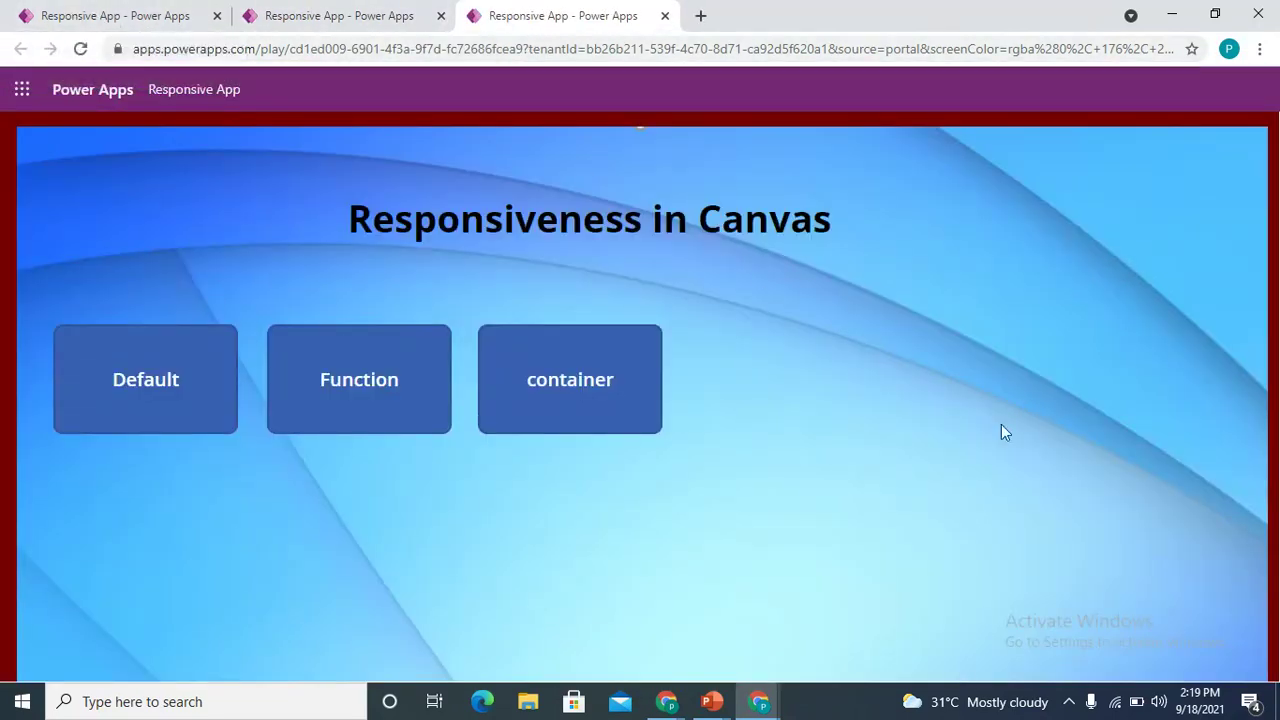
# Open the Default design in the third browser tab and the Function design in the second, and compare their button layouts
pyautogui.click(170, 390)
pyautogui.click(355, 16)
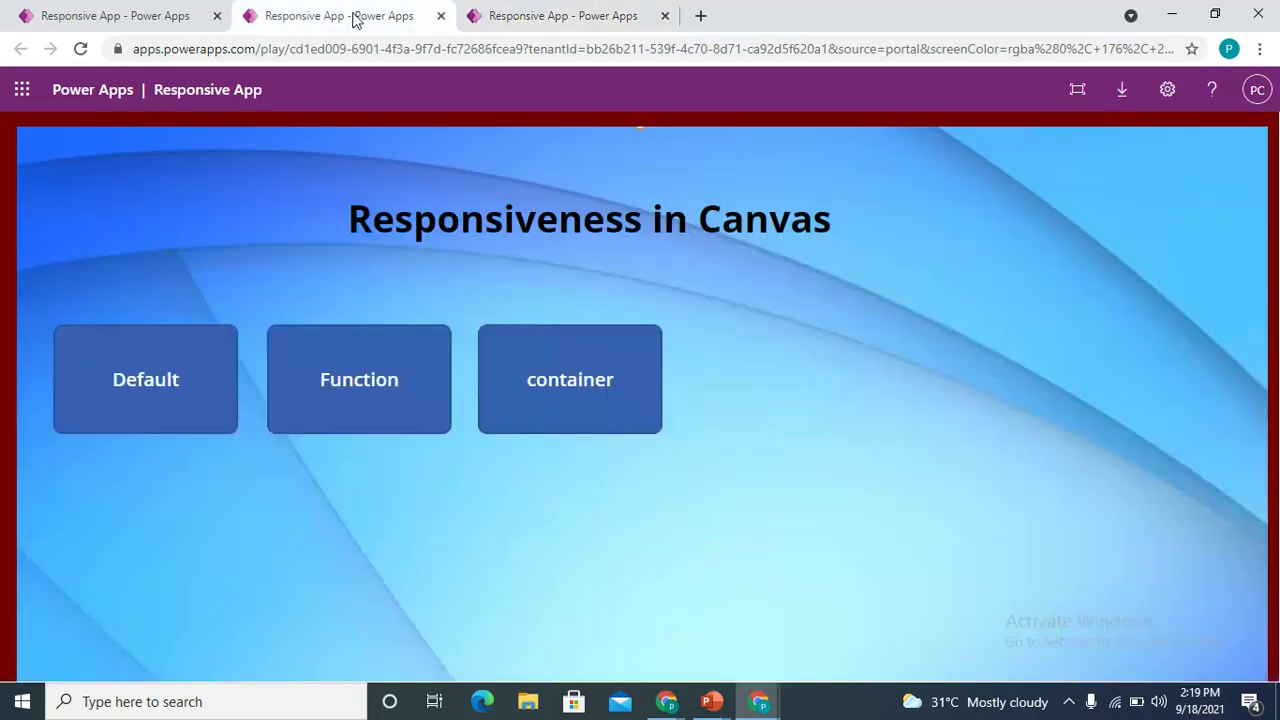
pyautogui.click(368, 385)
pyautogui.click(564, 18)
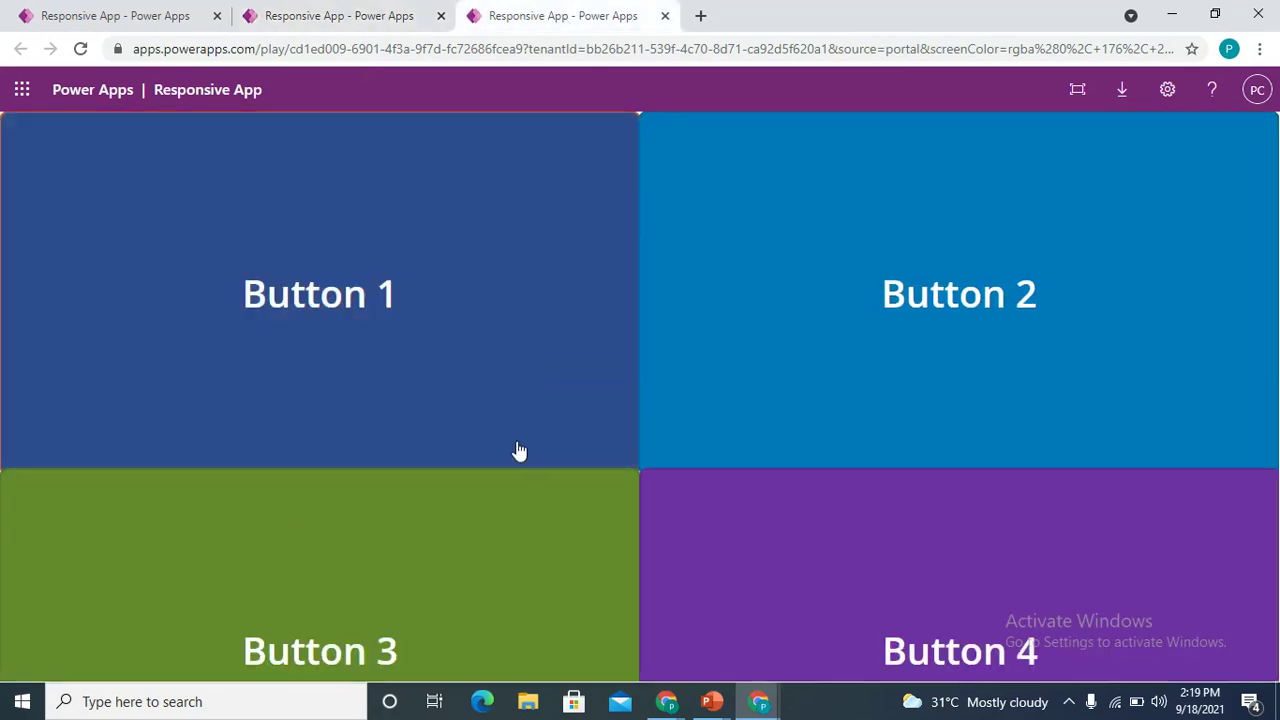
pyautogui.click(338, 14)
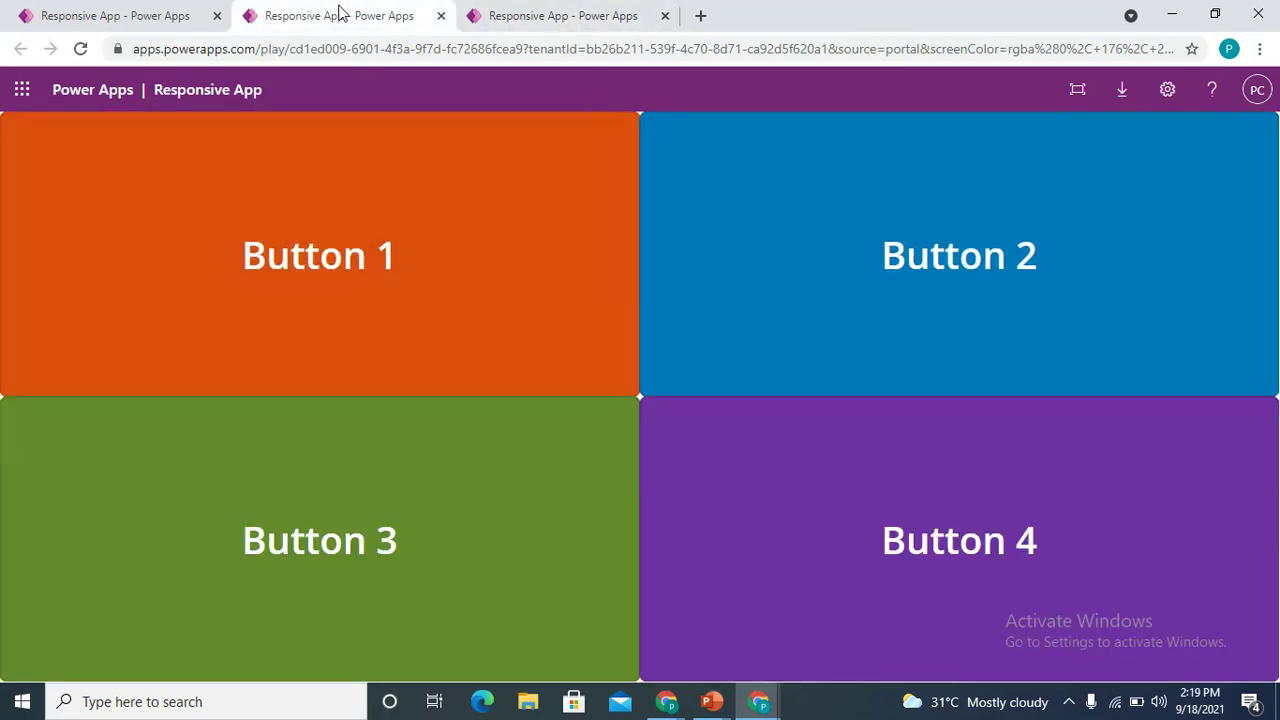
# Reload the running app in the third browser tab and open its container design
pyautogui.click(534, 20)
pyautogui.click(392, 16)
pyautogui.click(617, 28)
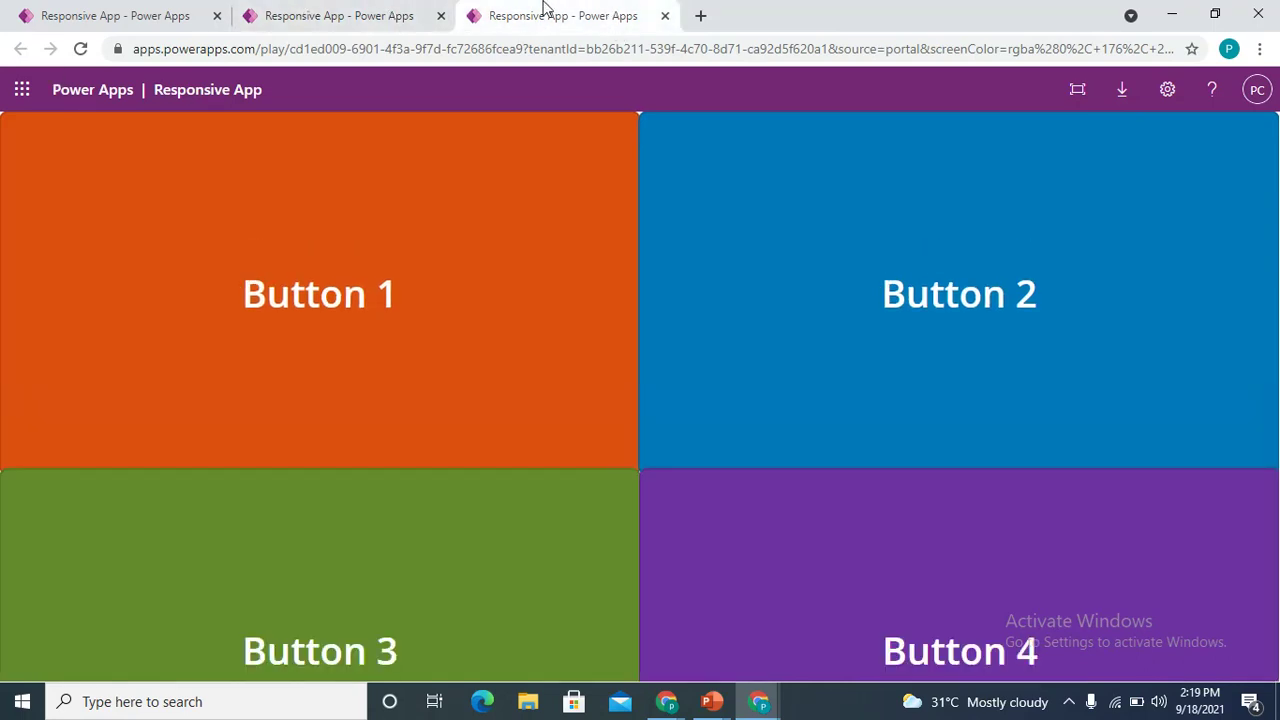
pyautogui.click(80, 48)
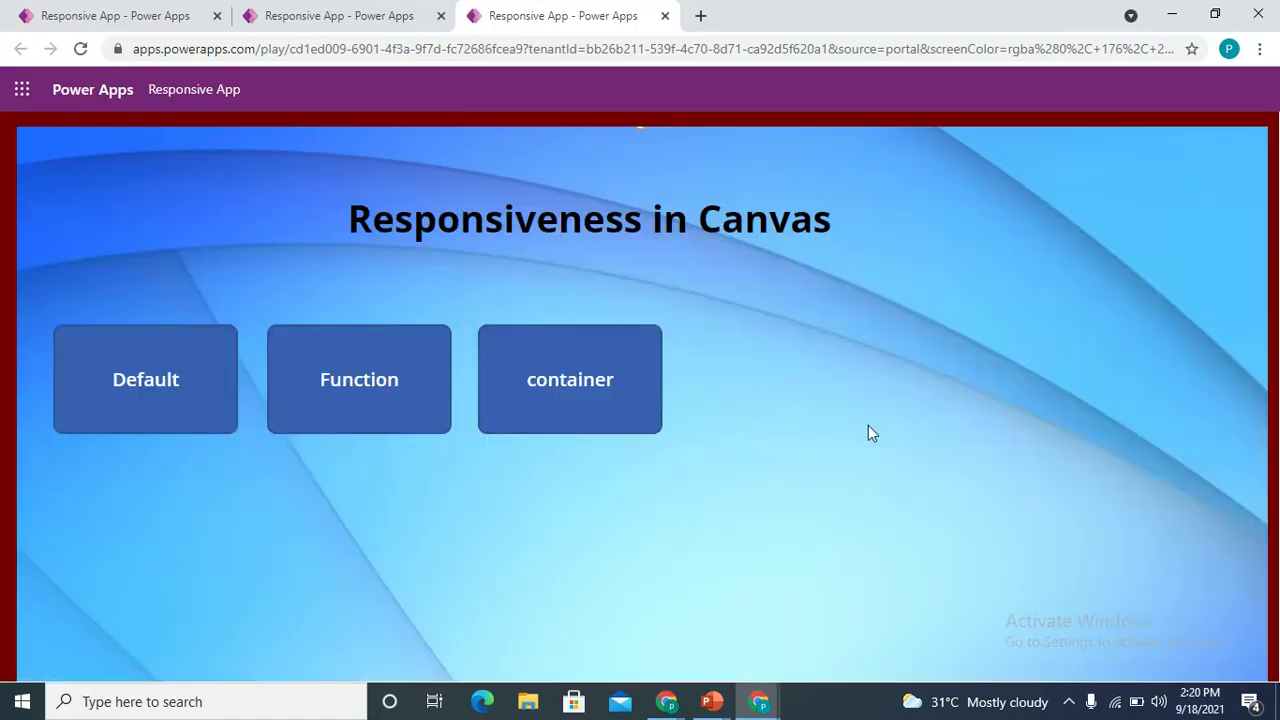
pyautogui.click(555, 421)
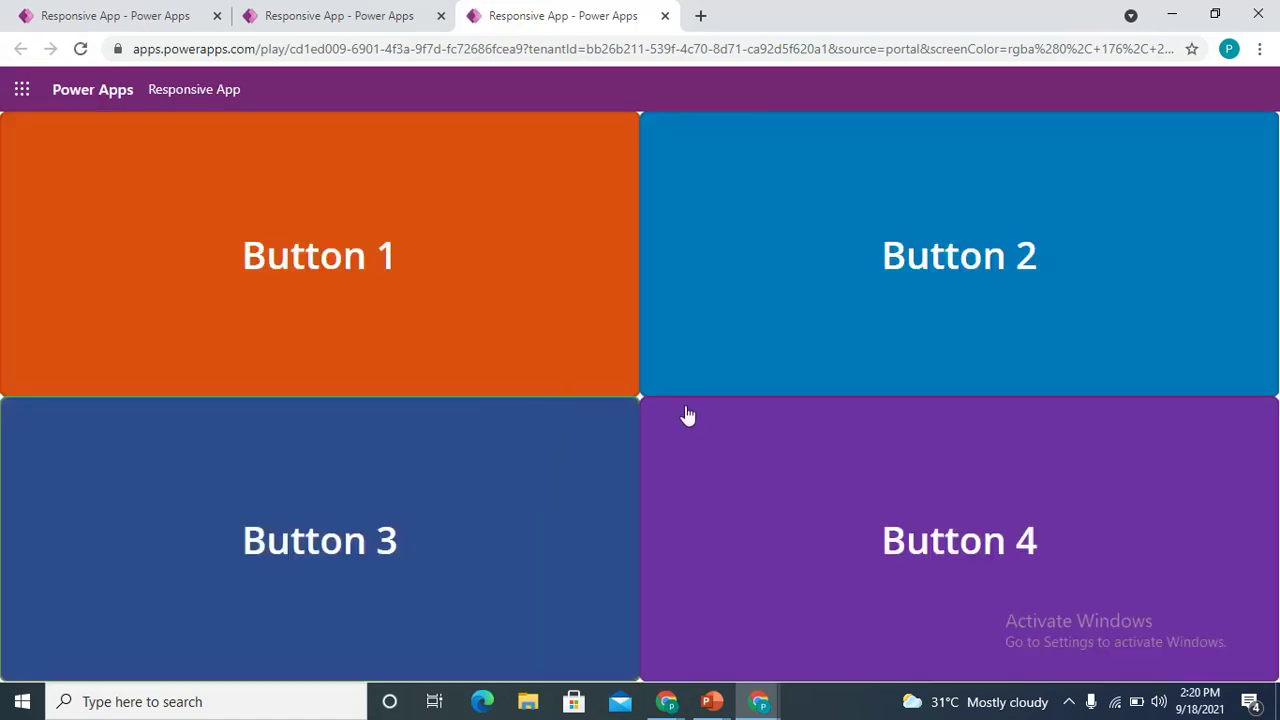
# Open the Default design in the first browser tab and compare its layout with the Function and container designs in the other tabs
pyautogui.click(143, 26)
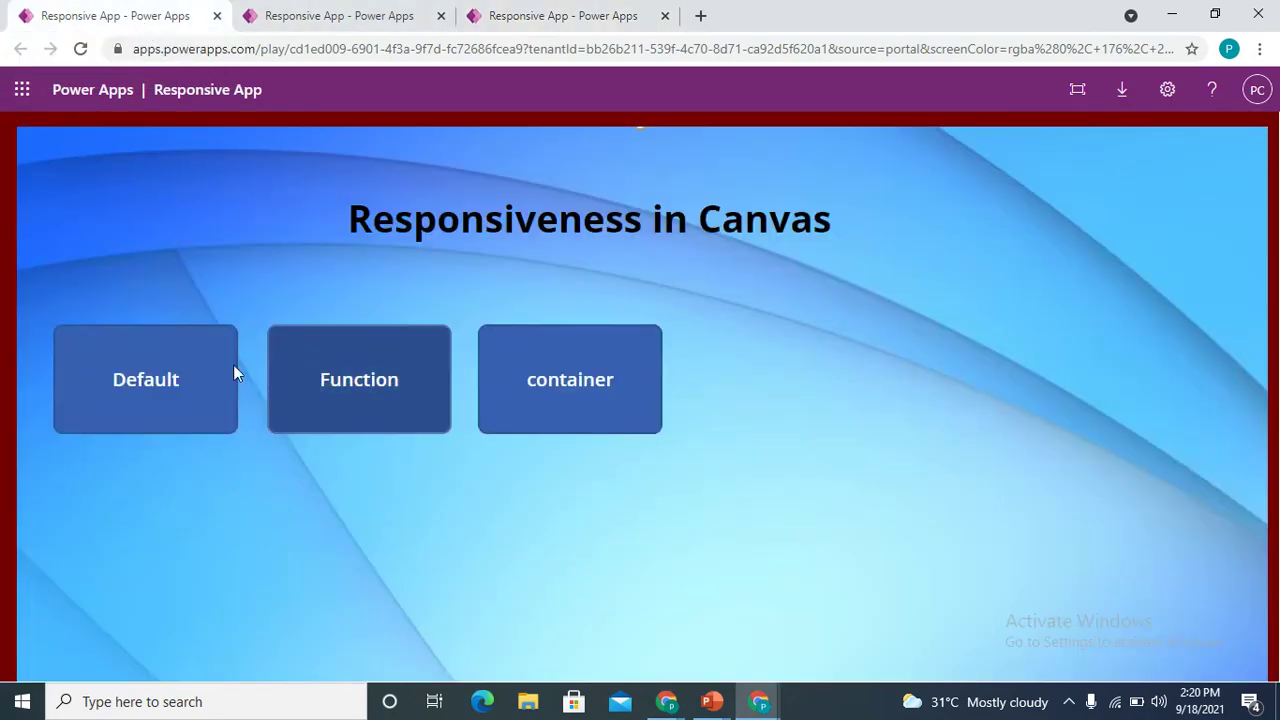
pyautogui.click(395, 15)
pyautogui.click(84, 18)
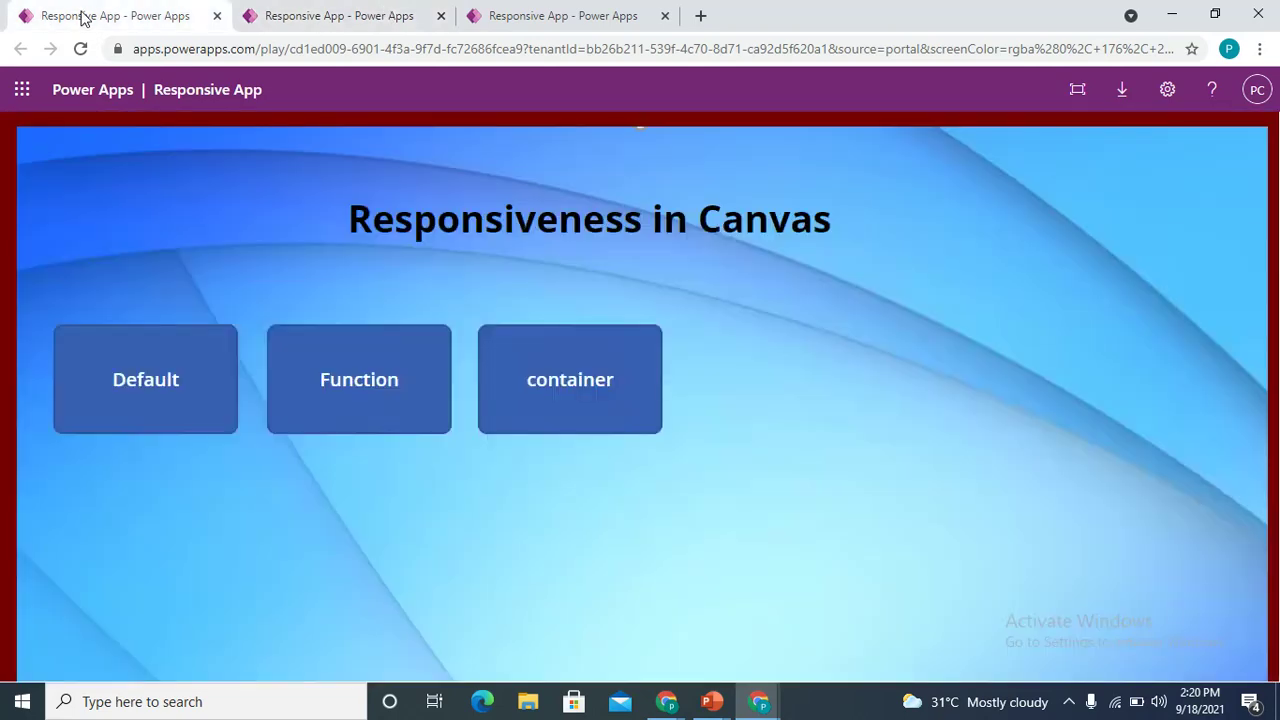
pyautogui.click(134, 392)
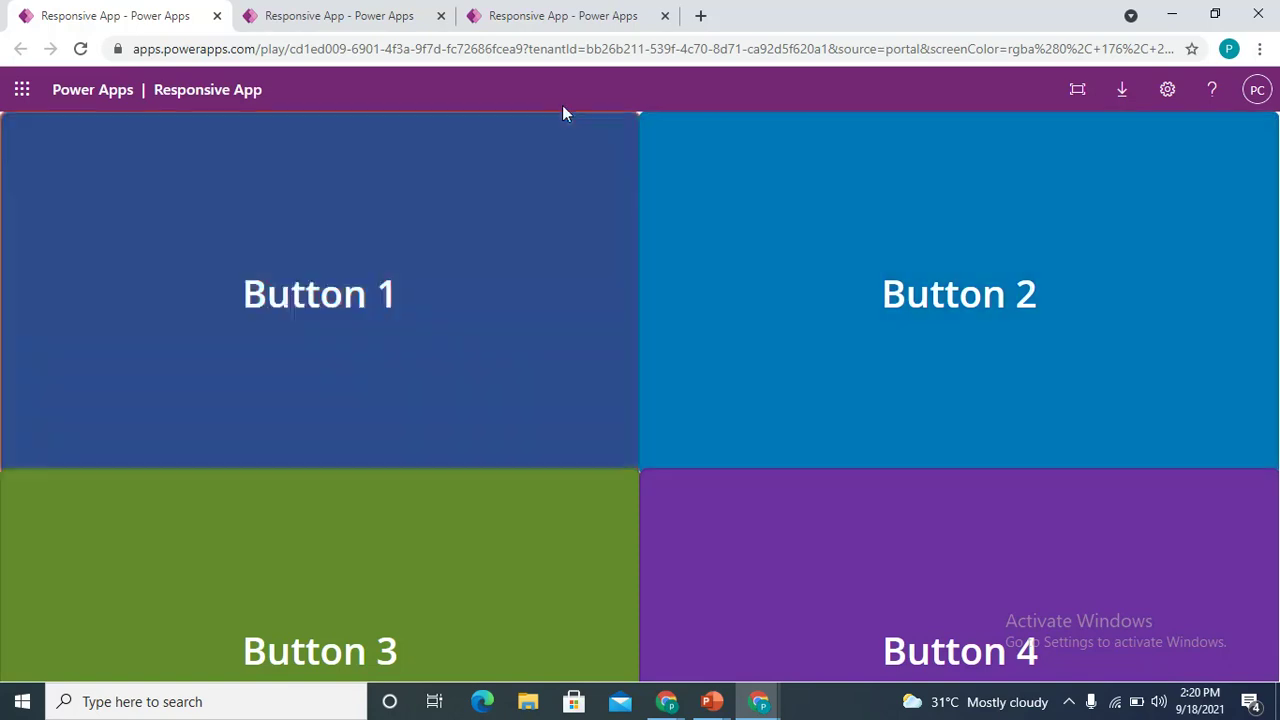
pyautogui.click(280, 14)
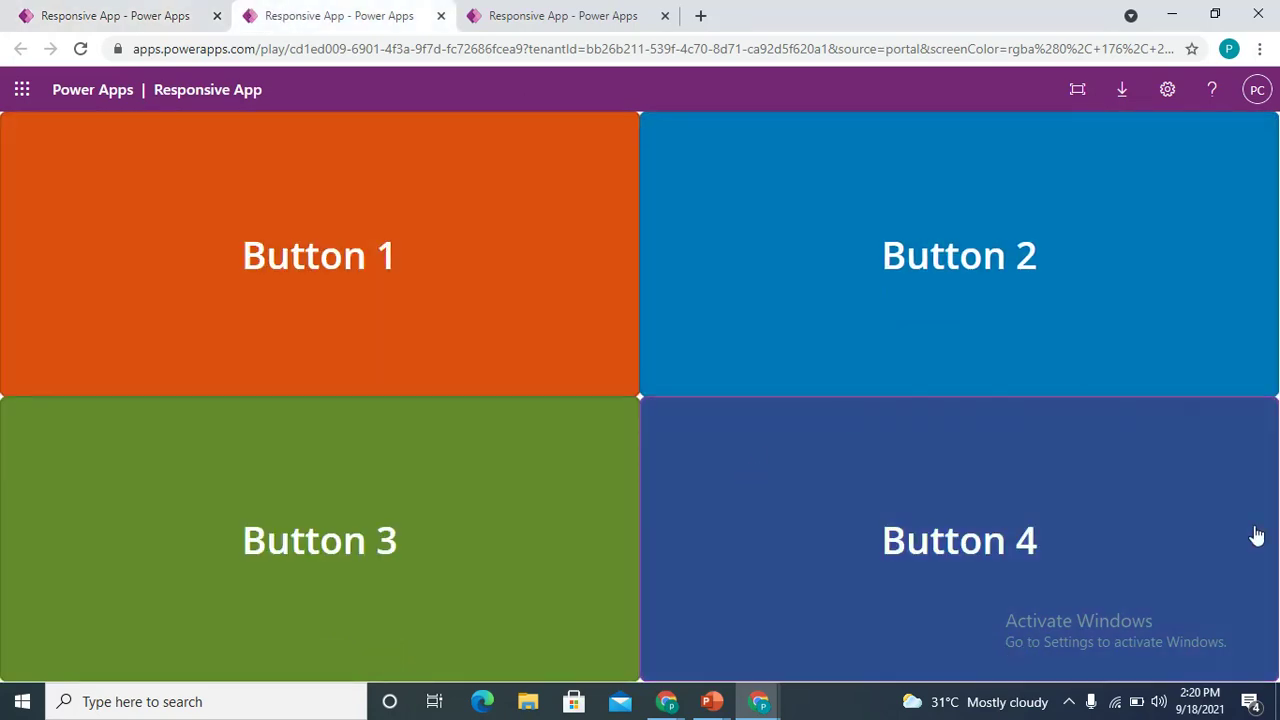
pyautogui.click(566, 14)
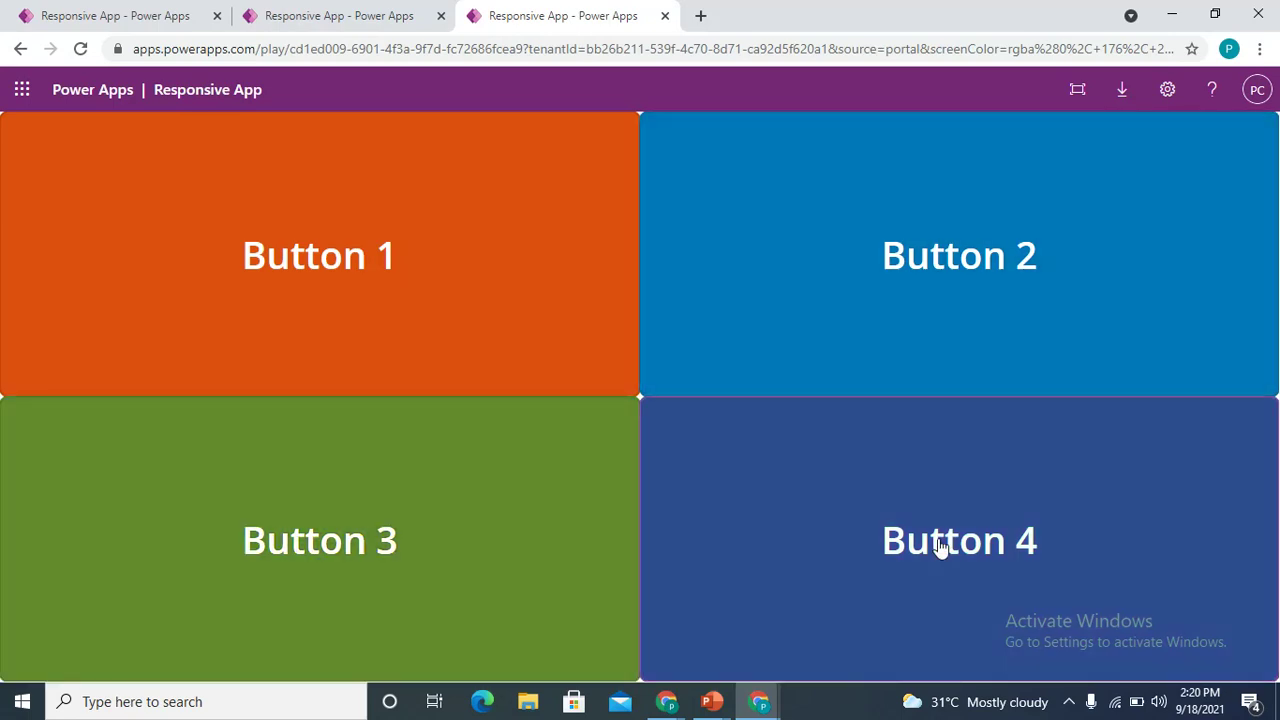
# Restore the maximized browser window and resize it to examine how the Default design's buttons respond
pyautogui.click(1214, 15)
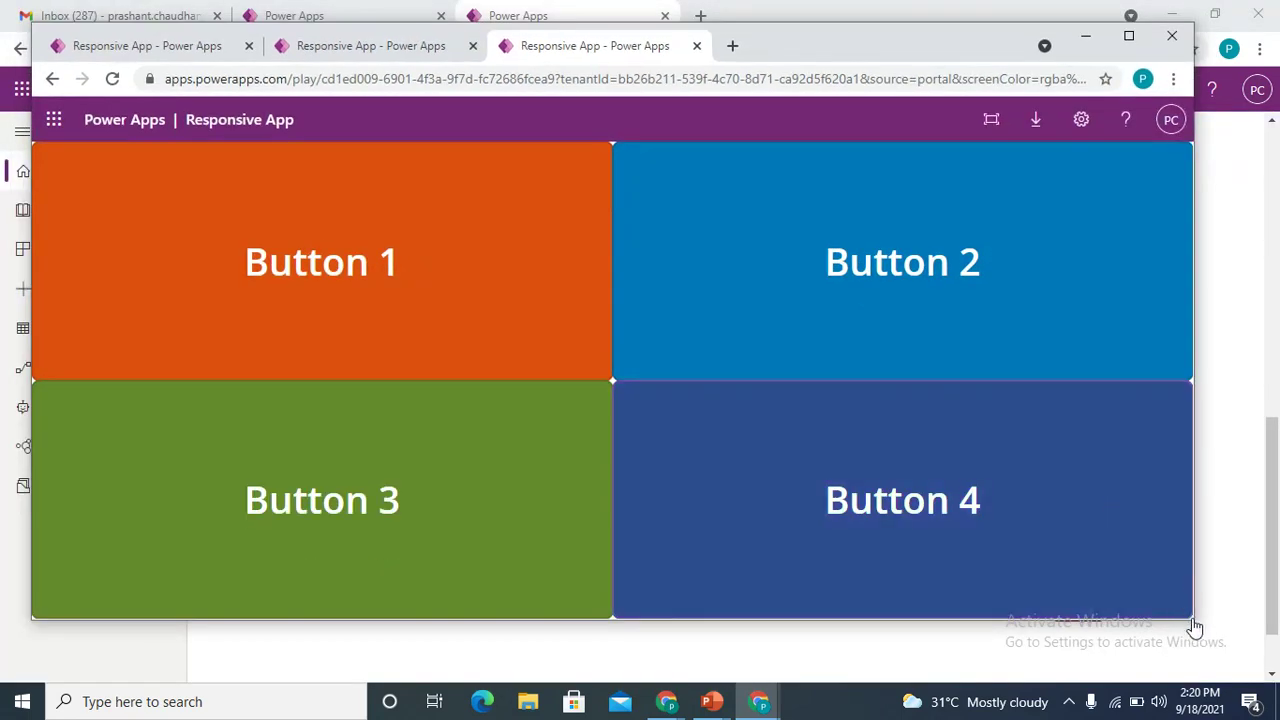
pyautogui.click(145, 47)
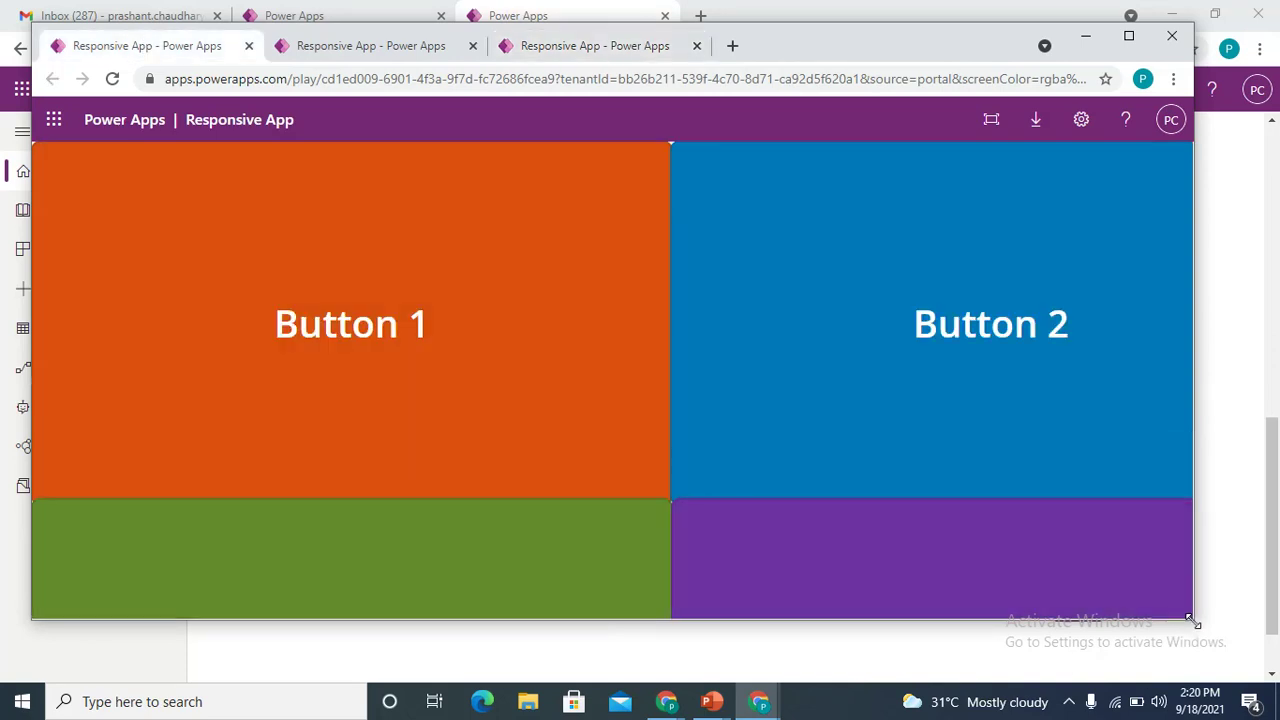
pyautogui.moveTo(1192, 620); pyautogui.dragTo(834, 600)
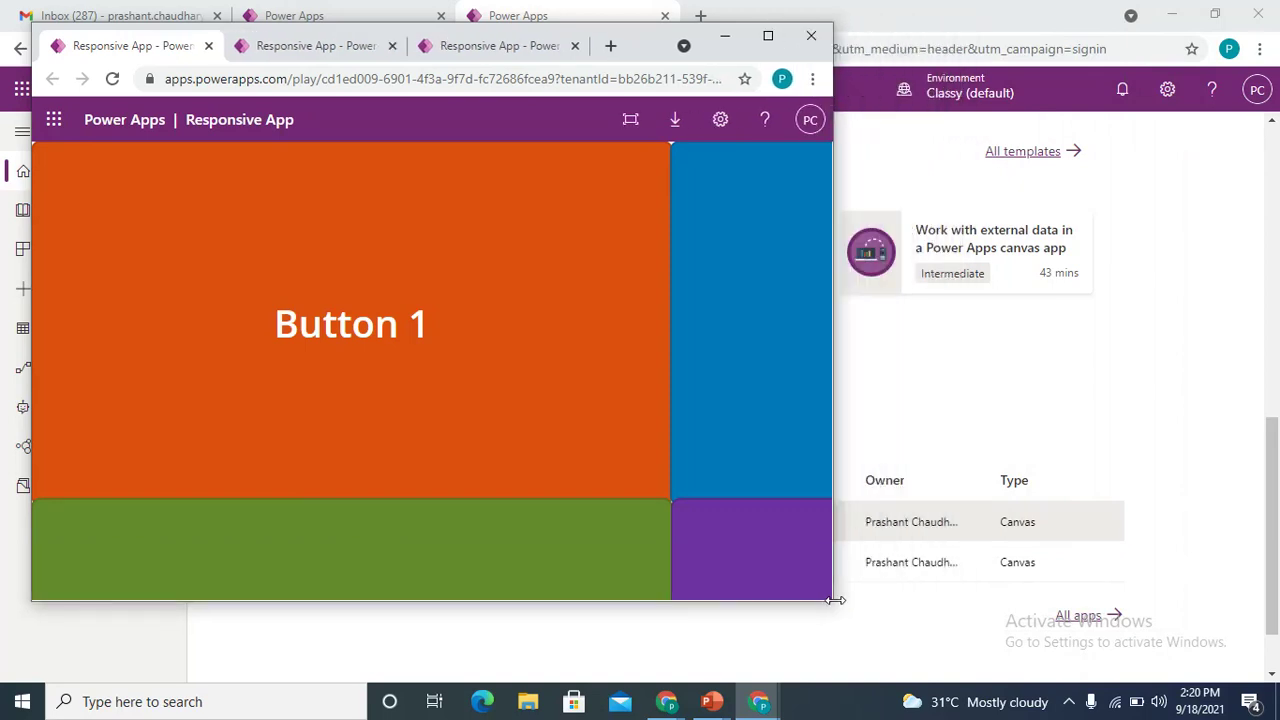
pyautogui.moveTo(835, 600); pyautogui.dragTo(1065, 598)
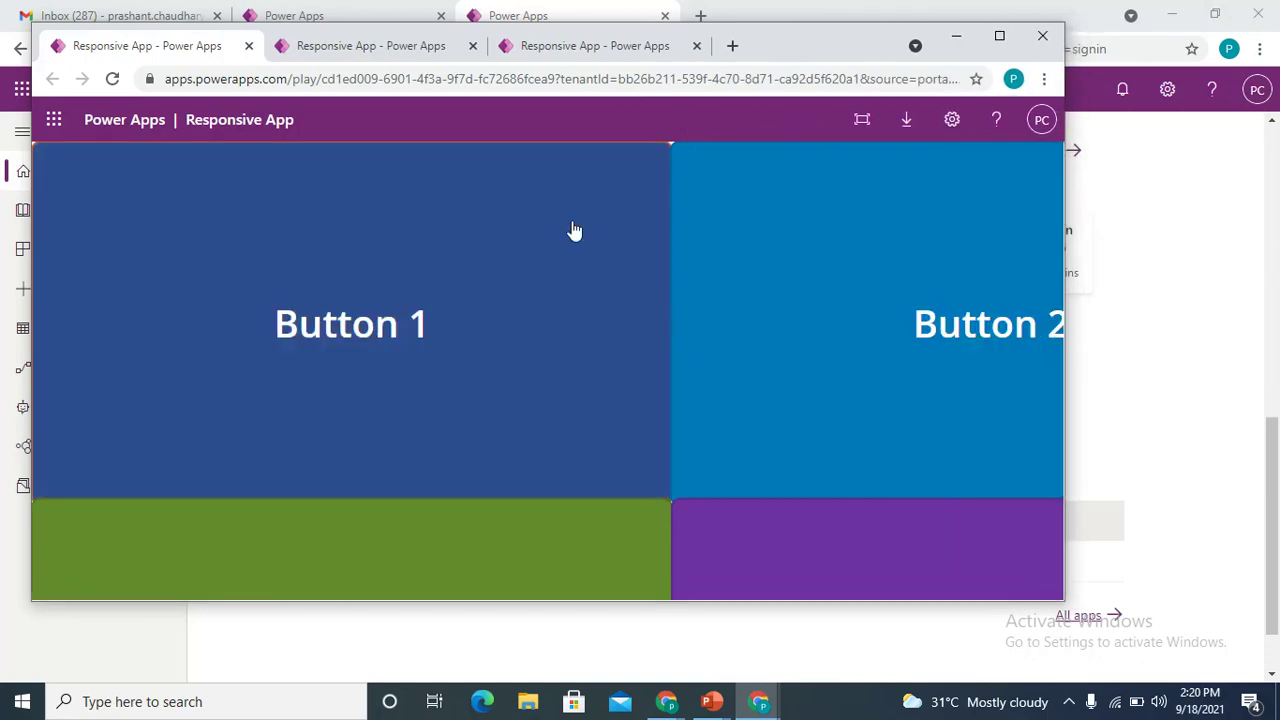
# Resize the browser window with the Function design and then the container design shown to examine how their buttons adapt
pyautogui.click(375, 52)
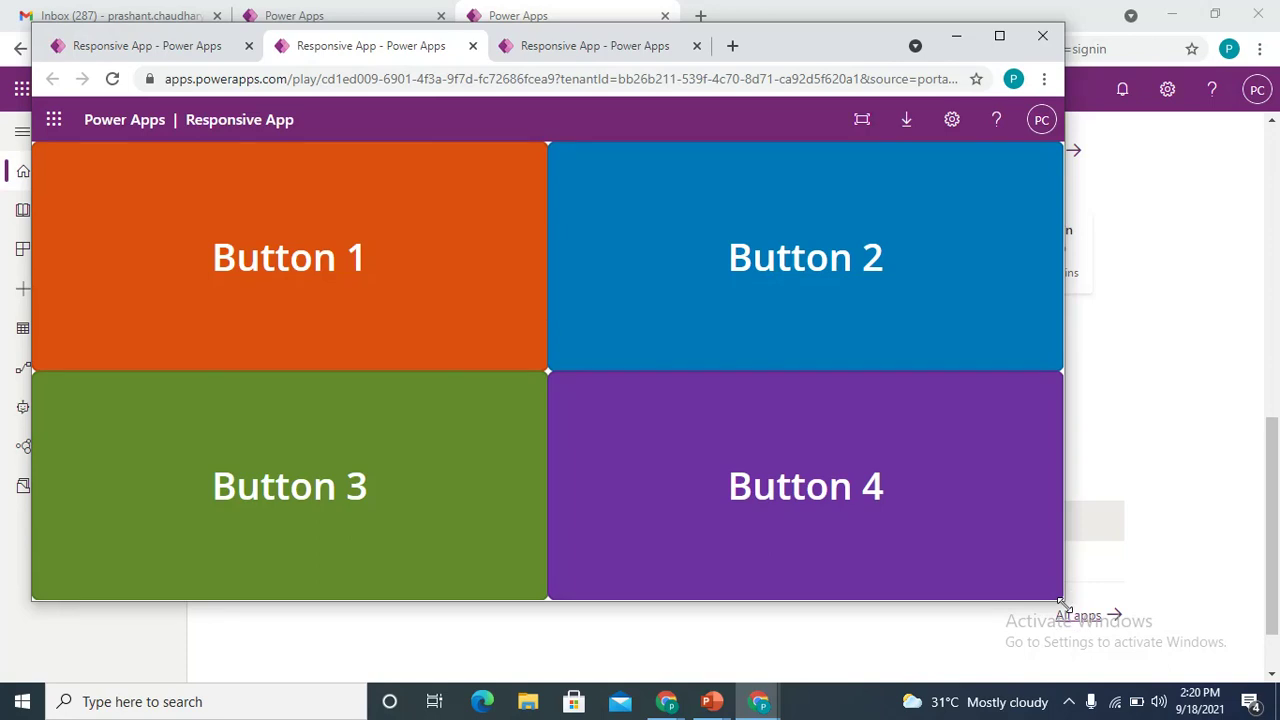
pyautogui.moveTo(1062, 606); pyautogui.dragTo(1074, 583)
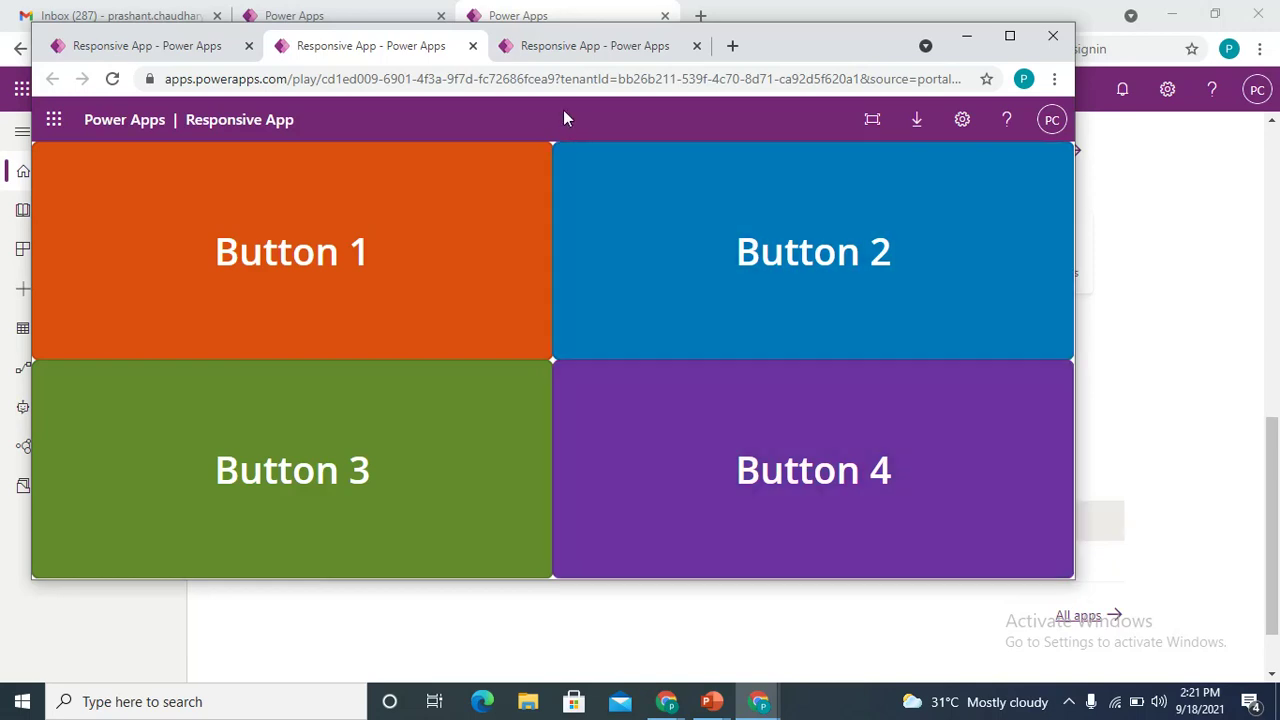
pyautogui.click(590, 45)
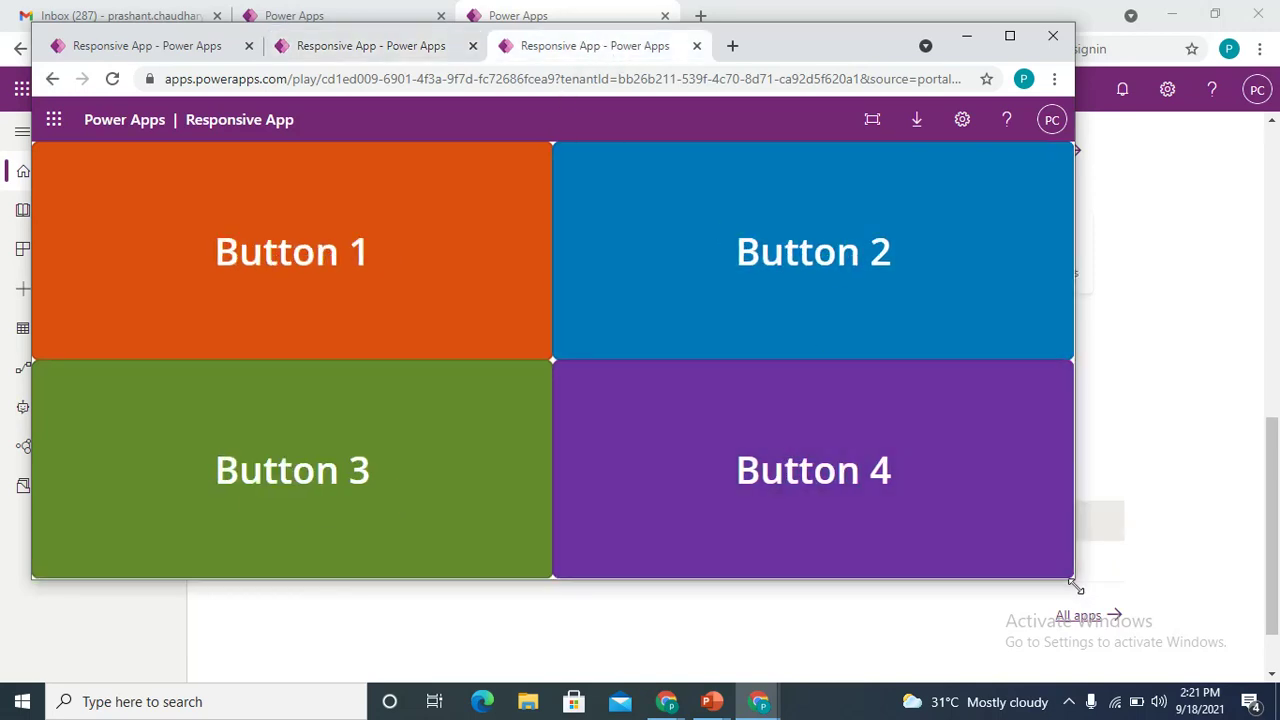
pyautogui.moveTo(1075, 585); pyautogui.dragTo(1014, 632)
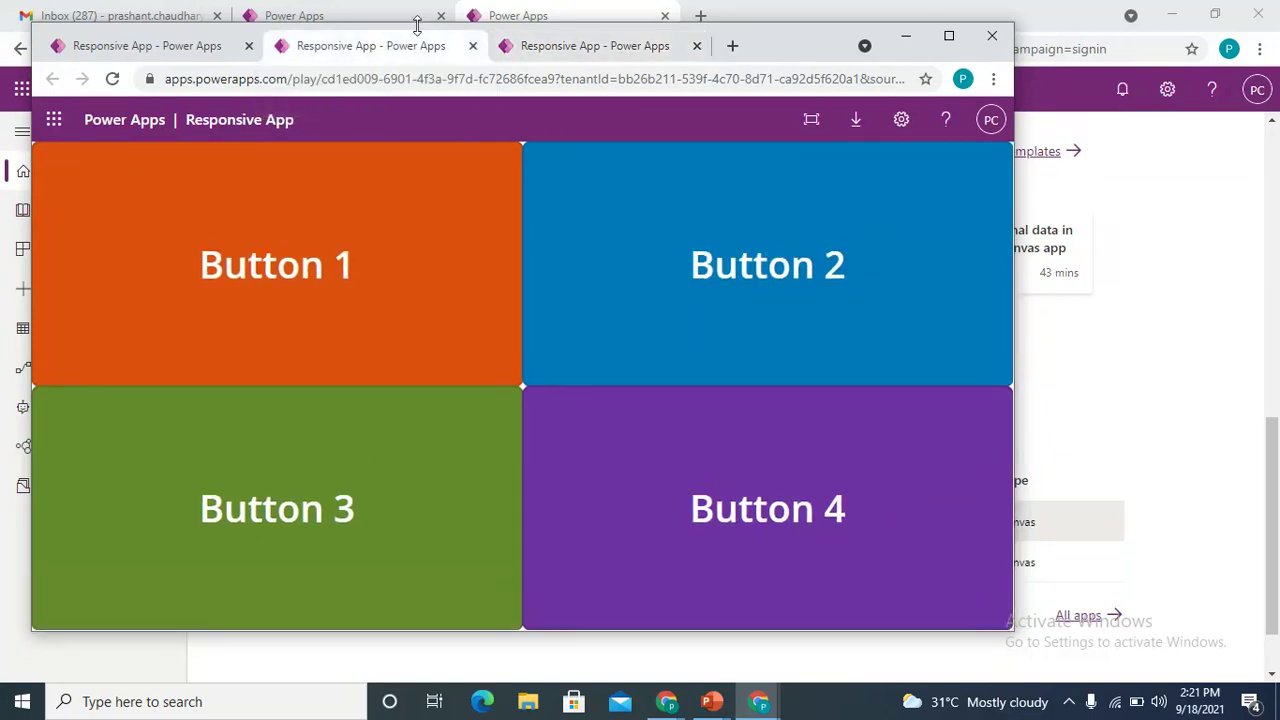
# Return to the Responsive App editor in the other browser window and insert a label on the Home screen
pyautogui.click(592, 8)
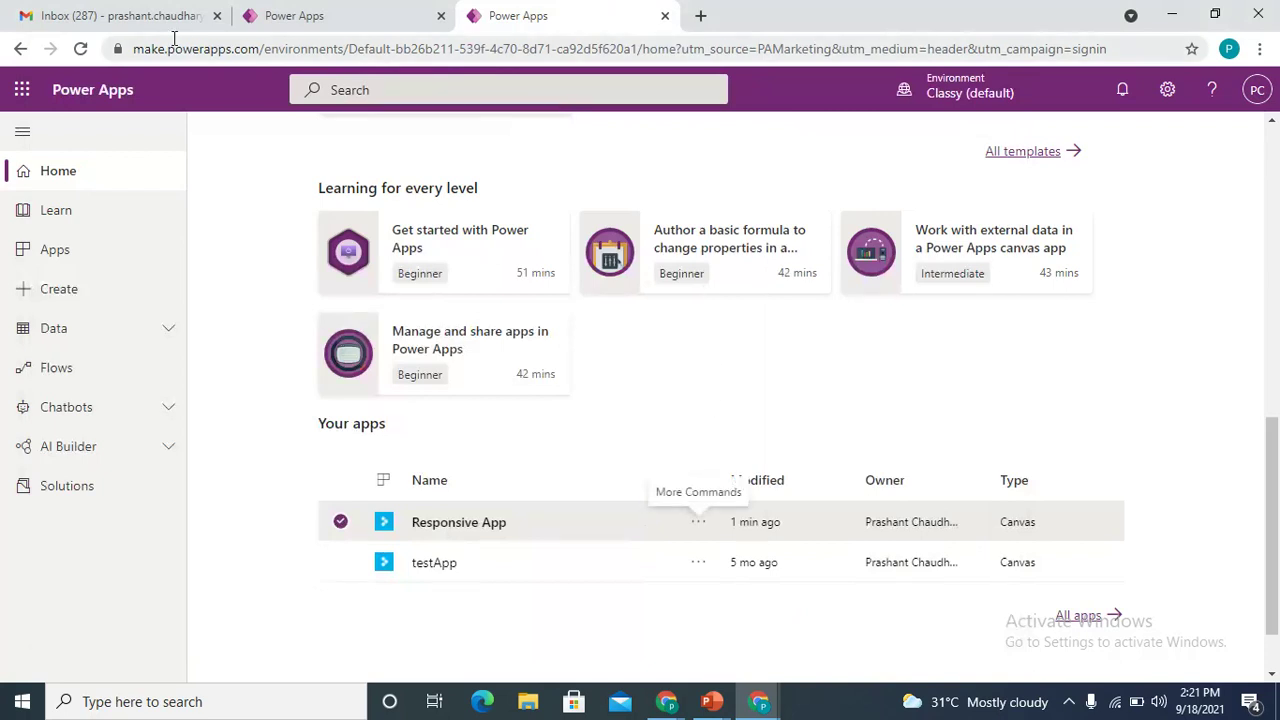
pyautogui.click(314, 14)
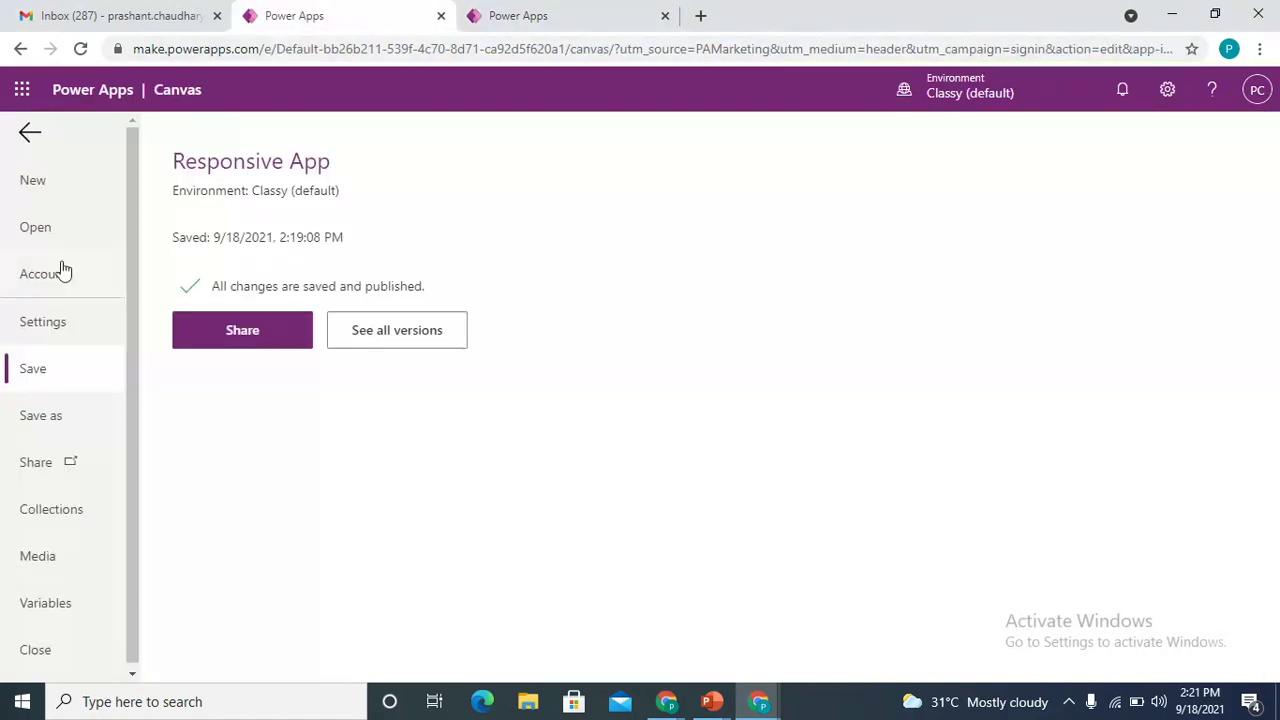
pyautogui.click(29, 140)
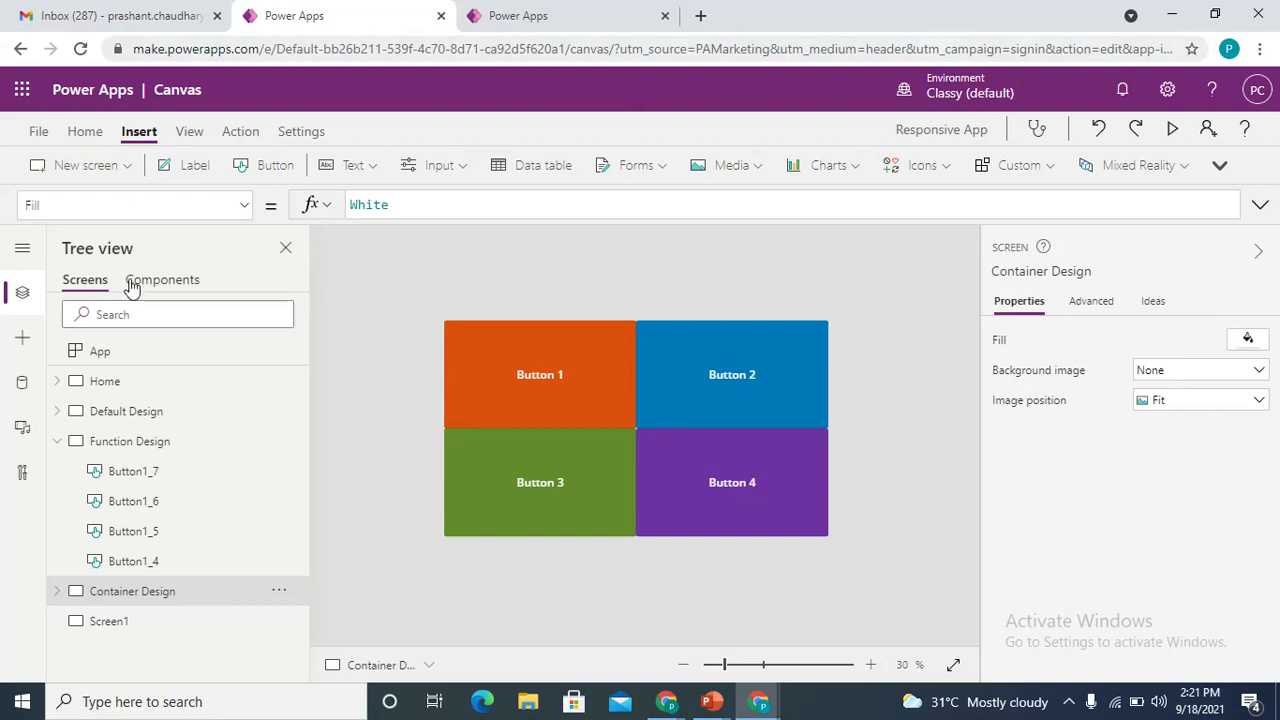
pyautogui.click(137, 389)
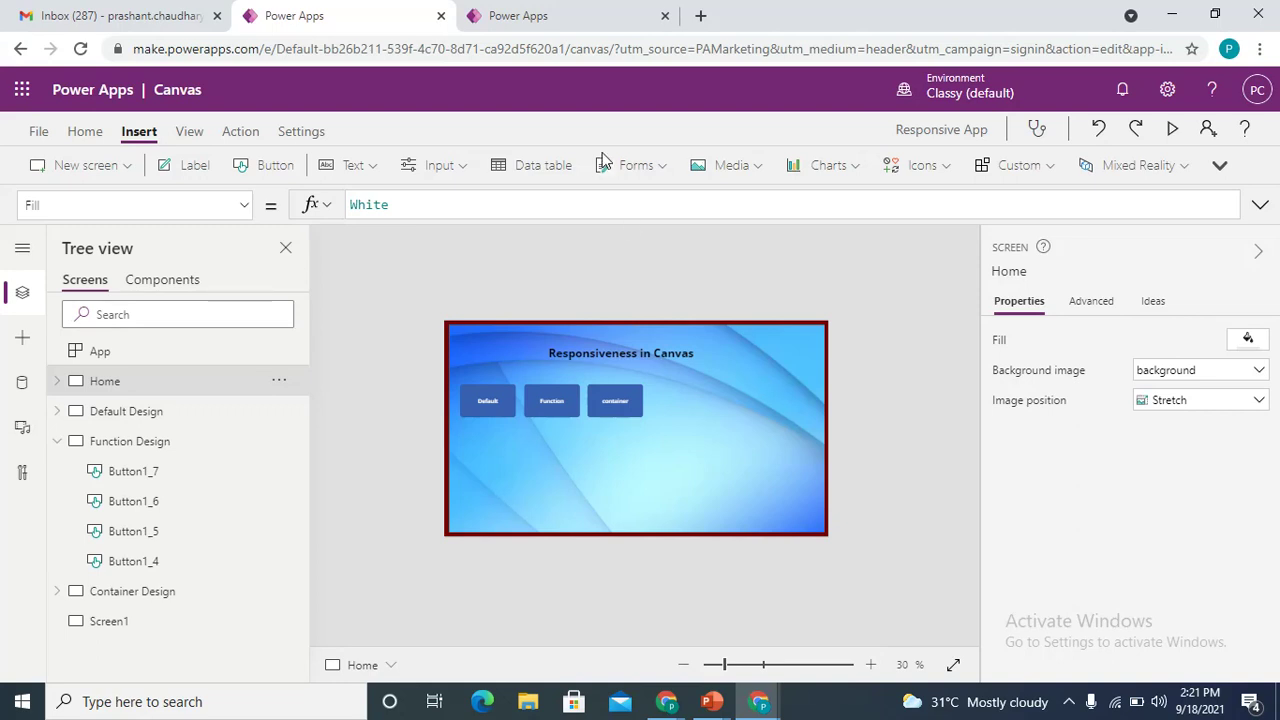
pyautogui.click(195, 167)
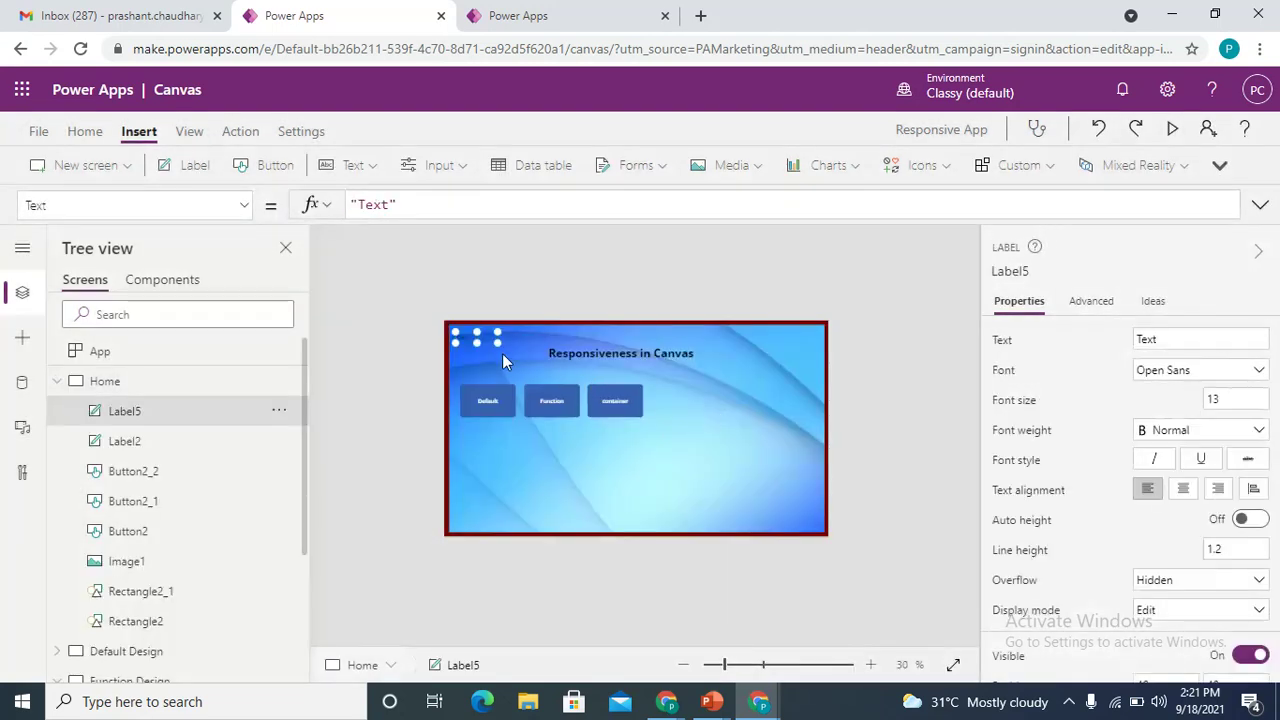
# Set the new label's Text formula to "App.width"&App.Width
pyautogui.click(393, 204)
pyautogui.press('BackSpace')
pyautogui.press('BackSpace')
pyautogui.press('BackSpace')
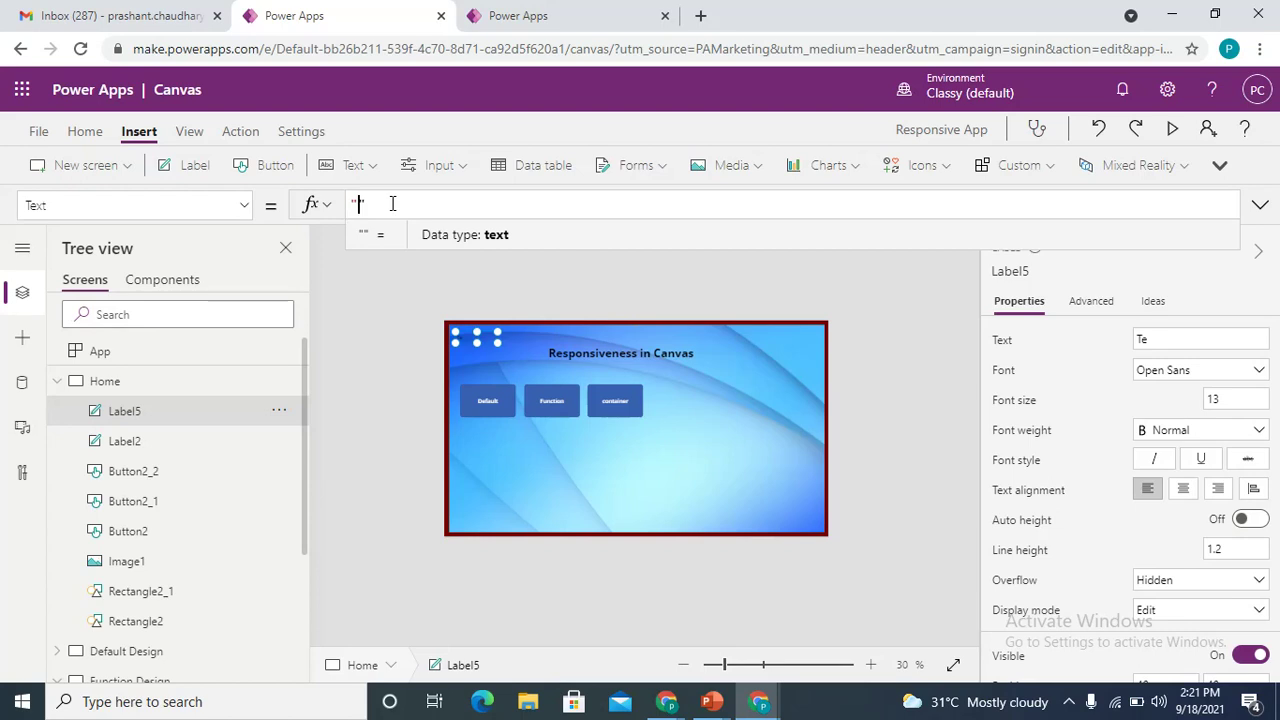
pyautogui.write('App')
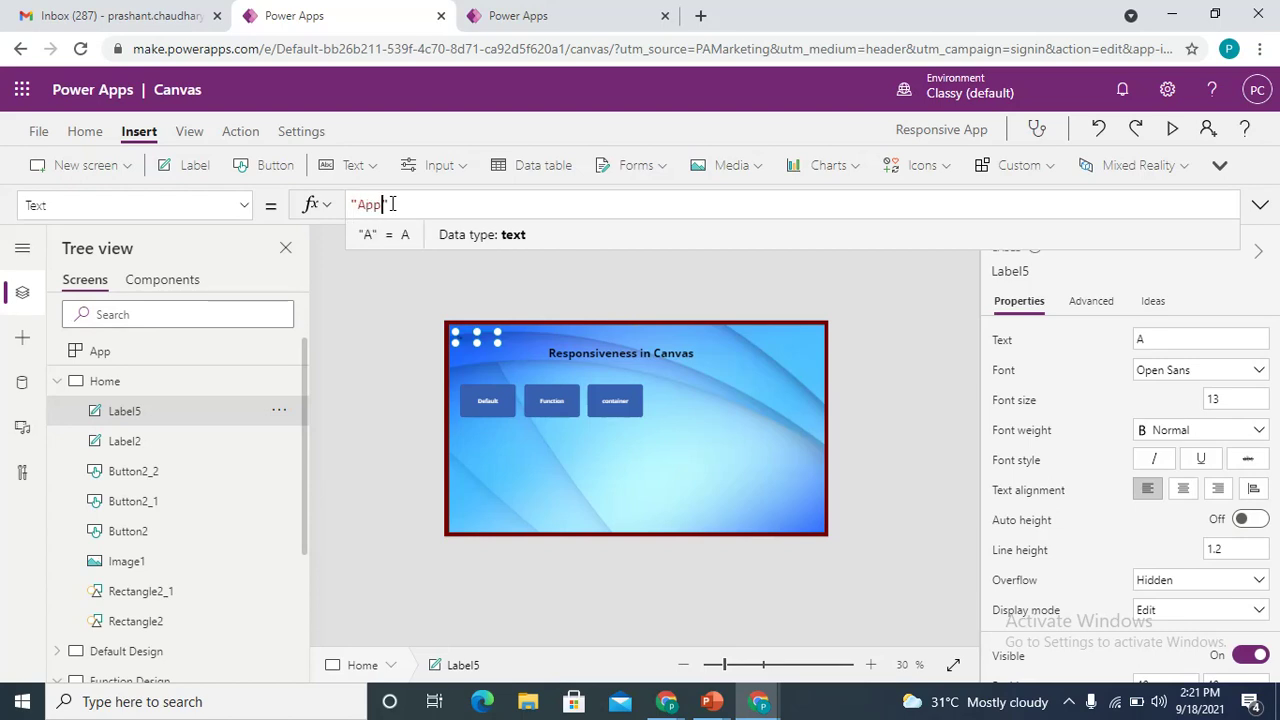
pyautogui.write('.width')
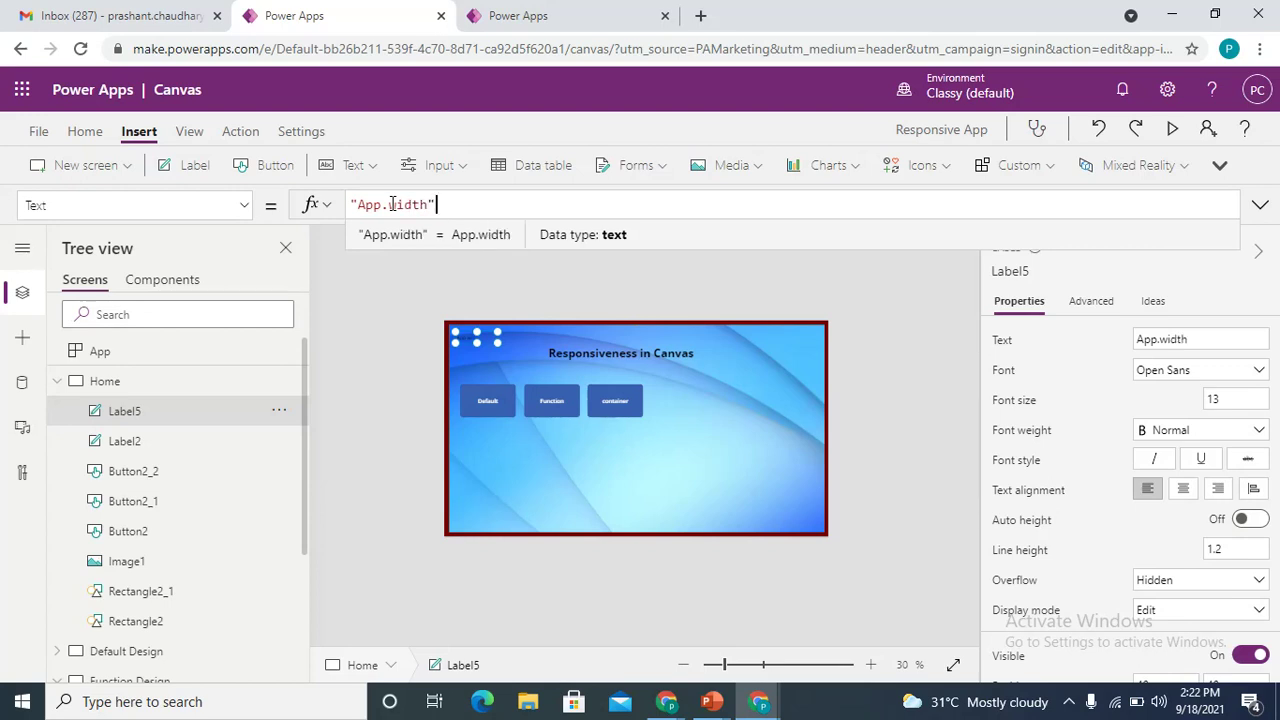
pyautogui.write('&app.wi')
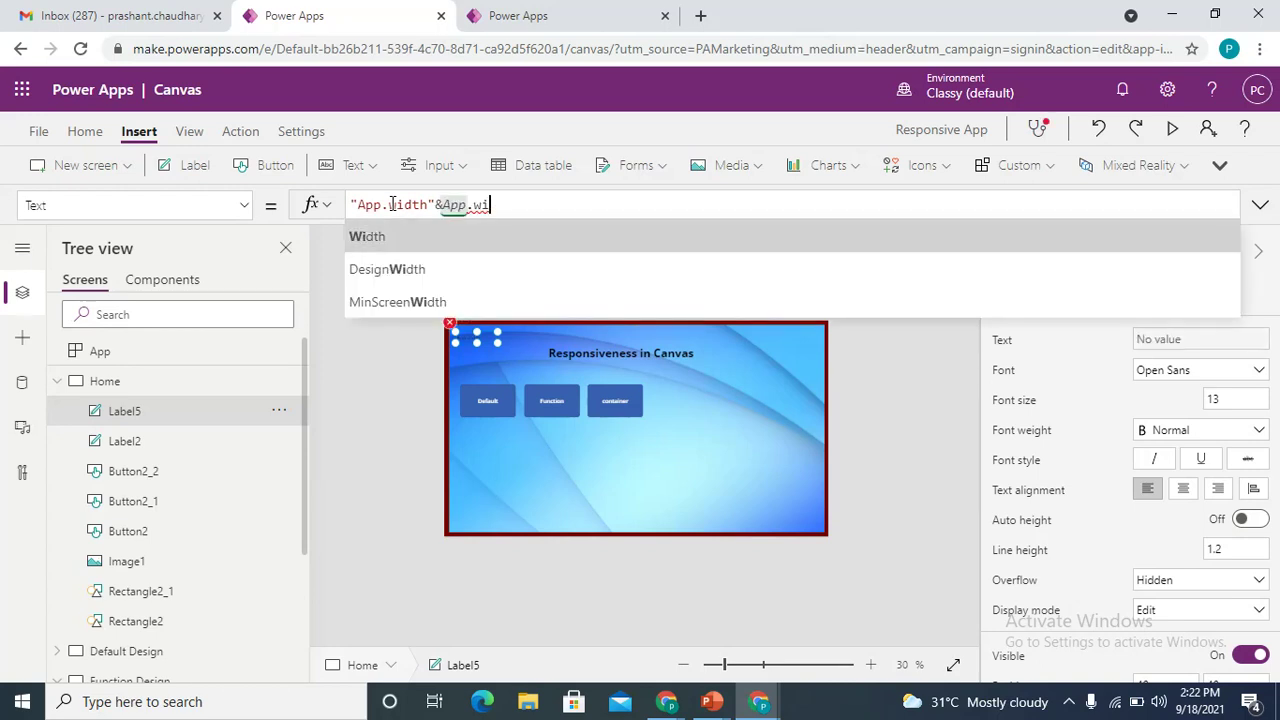
pyautogui.press('Tab')
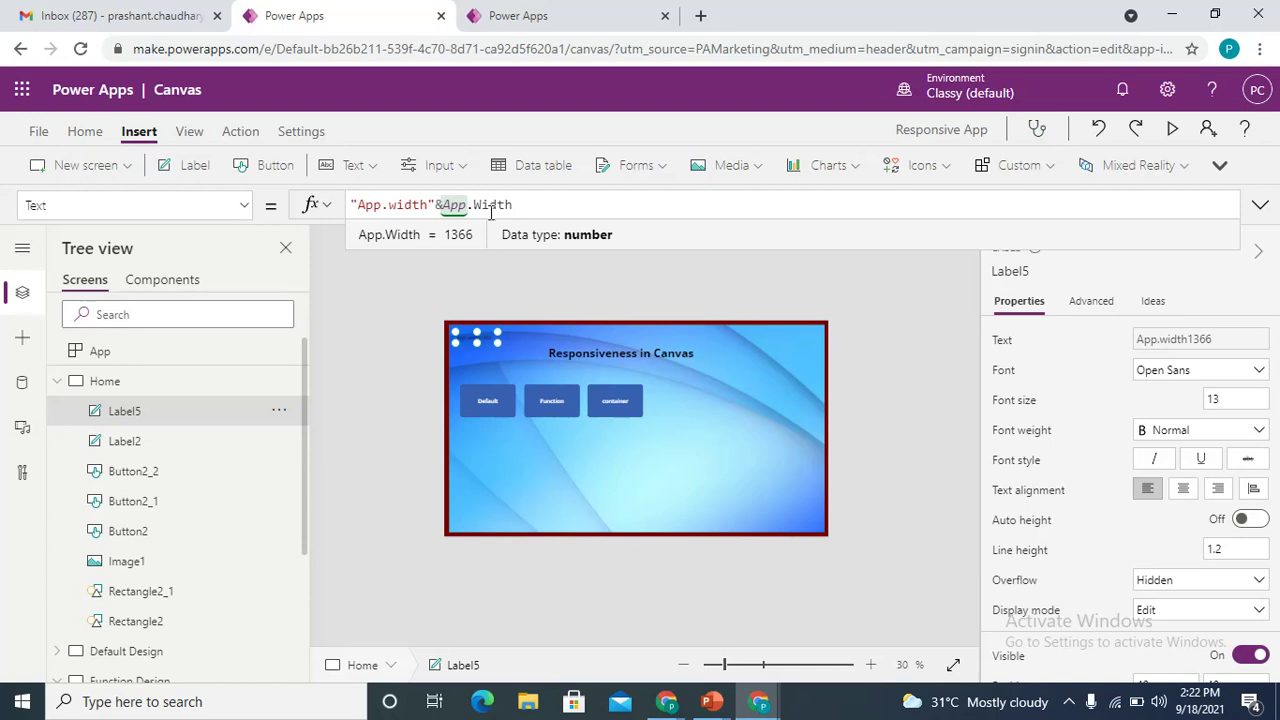
# Duplicate the app width label on the Home screen and change the copy's quoted caption to "App.design Width"
pyautogui.click(489, 338)
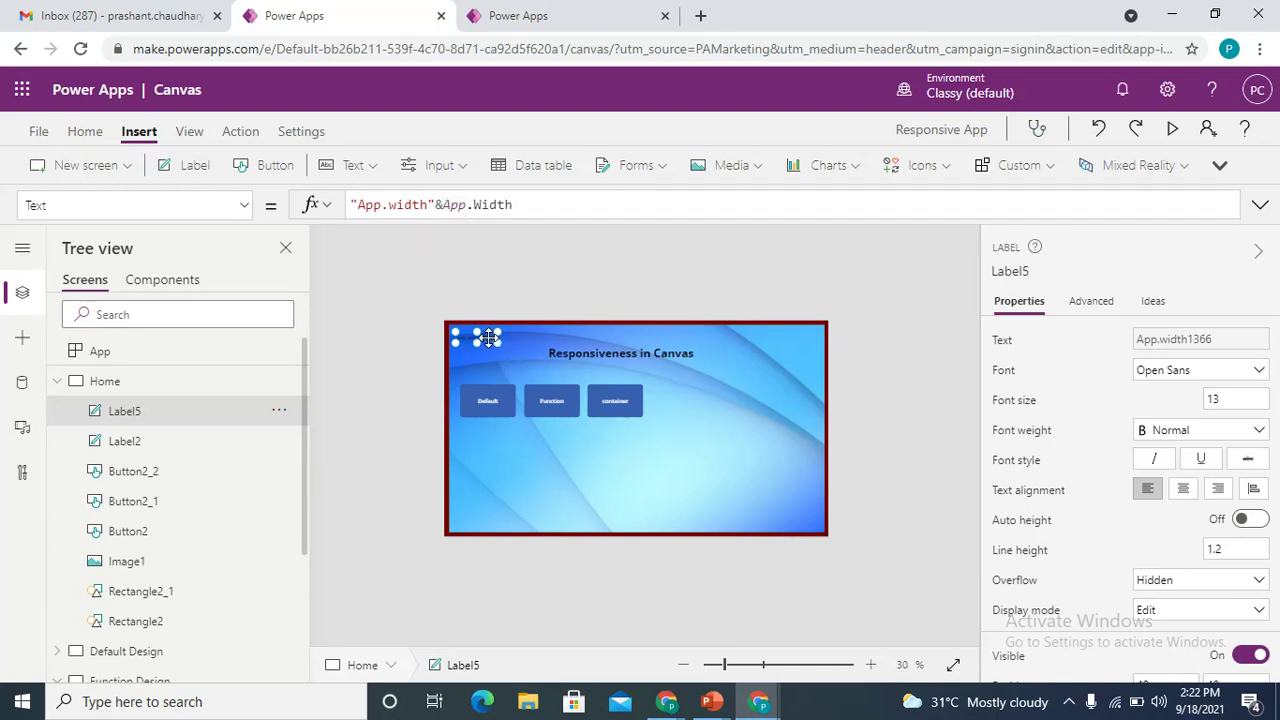
pyautogui.hotkey('ctrl', 'c')
pyautogui.hotkey('ctrl', 'v')
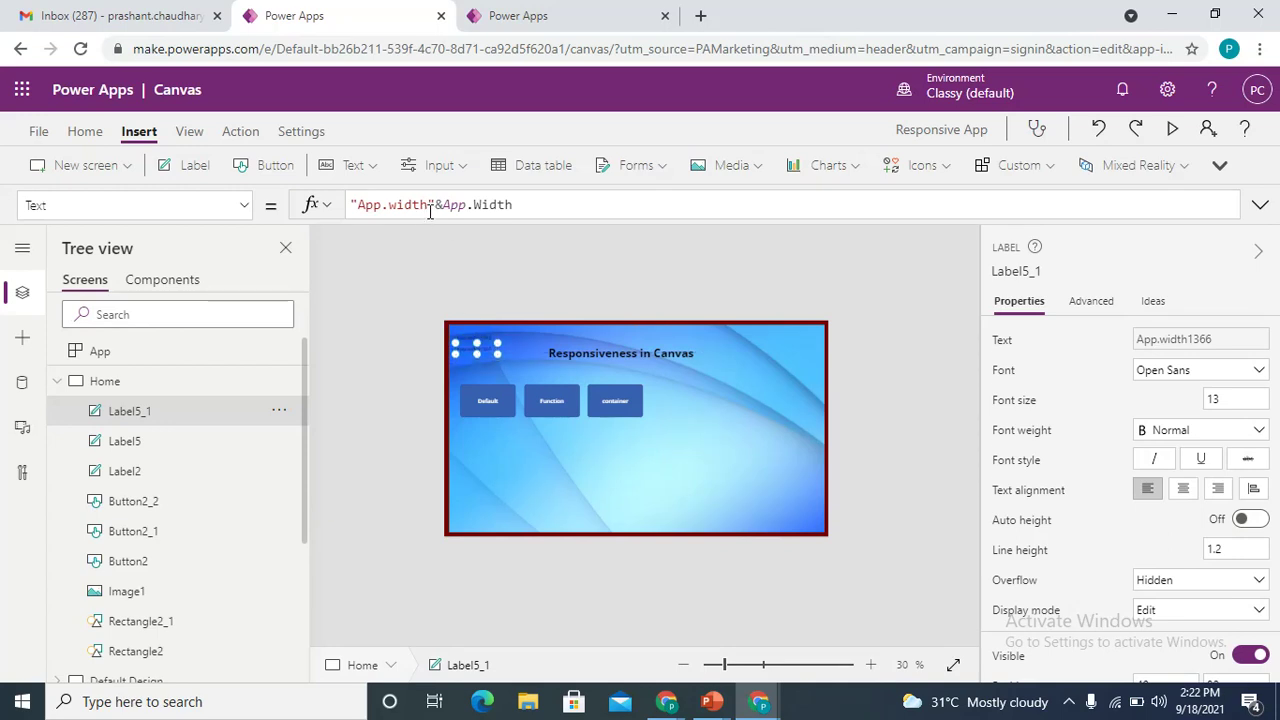
pyautogui.moveTo(430, 207); pyautogui.dragTo(390, 205)
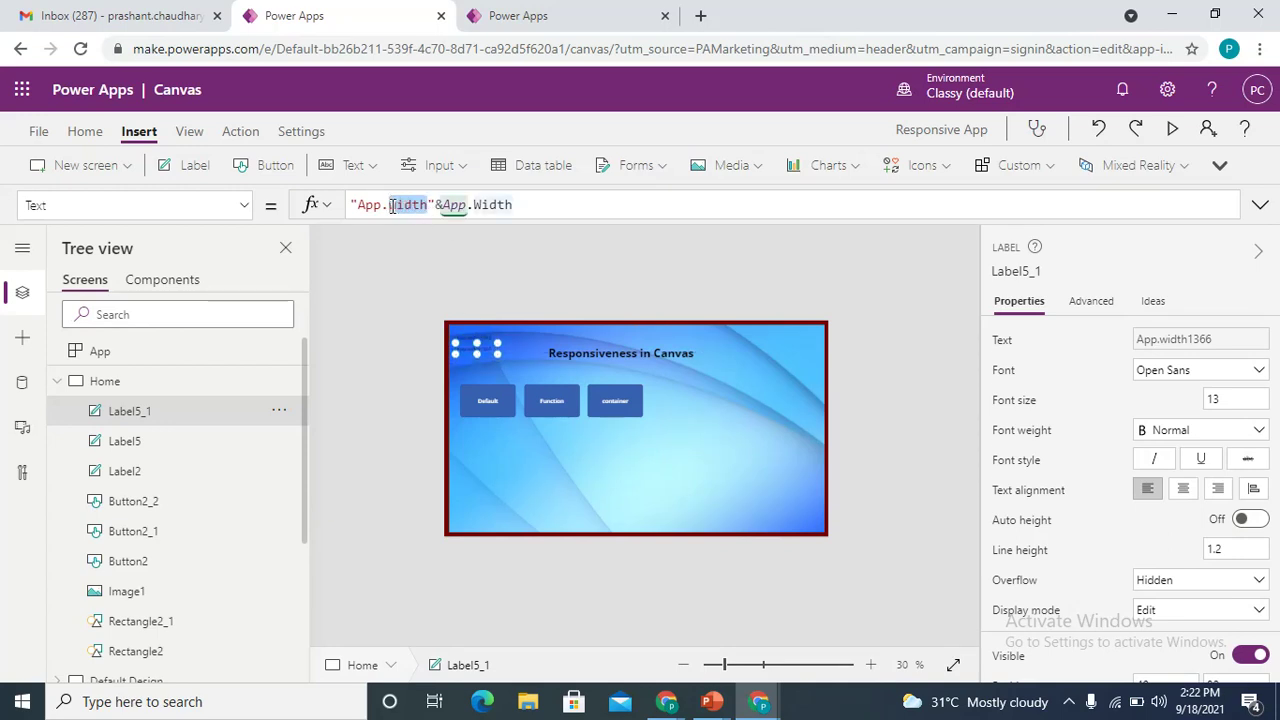
pyautogui.write('design Width')
# Replace the Width property in the copied label's Text formula so it reads "App.design Width"&App.DesignWidth
pyautogui.click(575, 207)
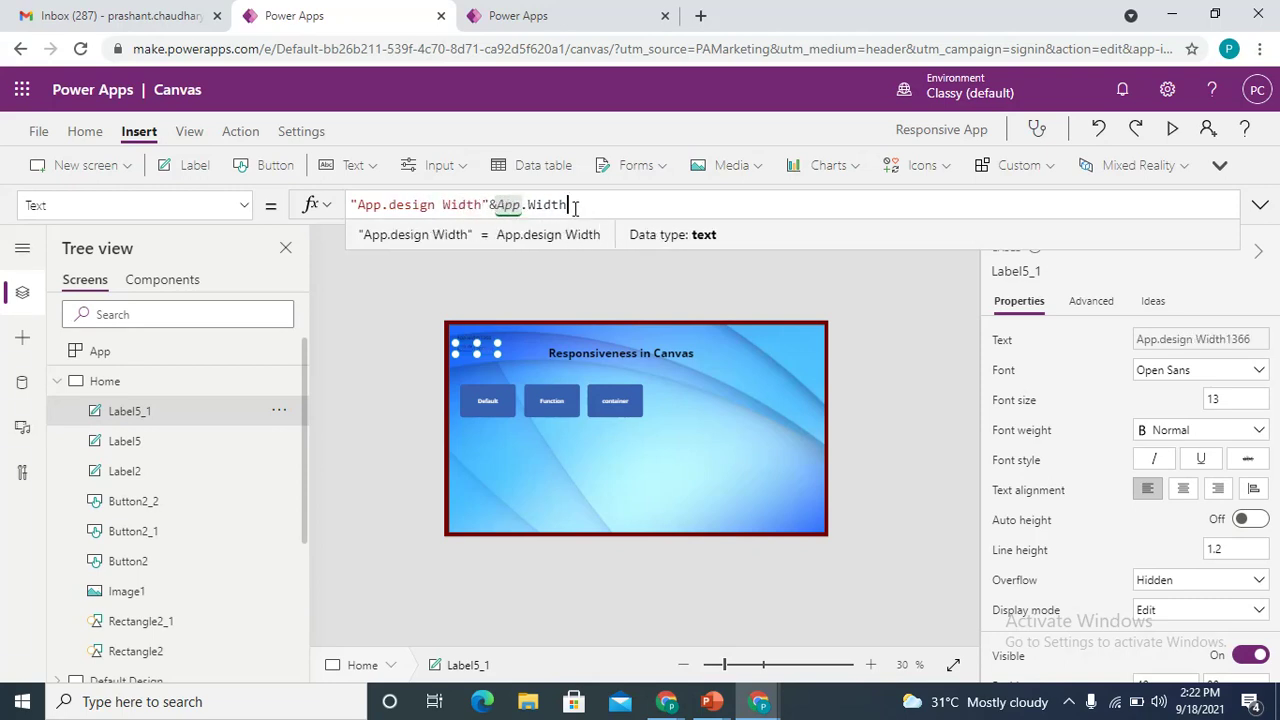
pyautogui.press('BackSpace')
pyautogui.press('BackSpace')
pyautogui.press('BackSpace')
pyautogui.press('BackSpace')
pyautogui.press('BackSpace')
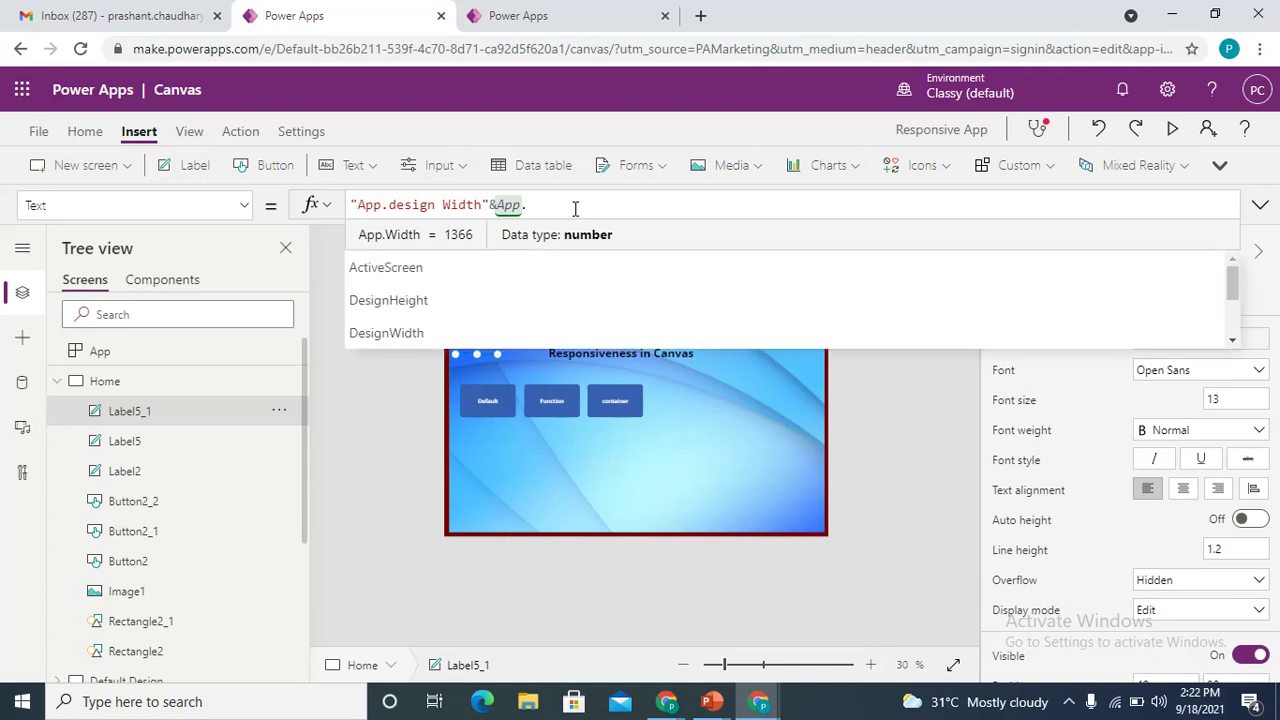
pyautogui.write('des')
pyautogui.press('Down')
pyautogui.press('Down')
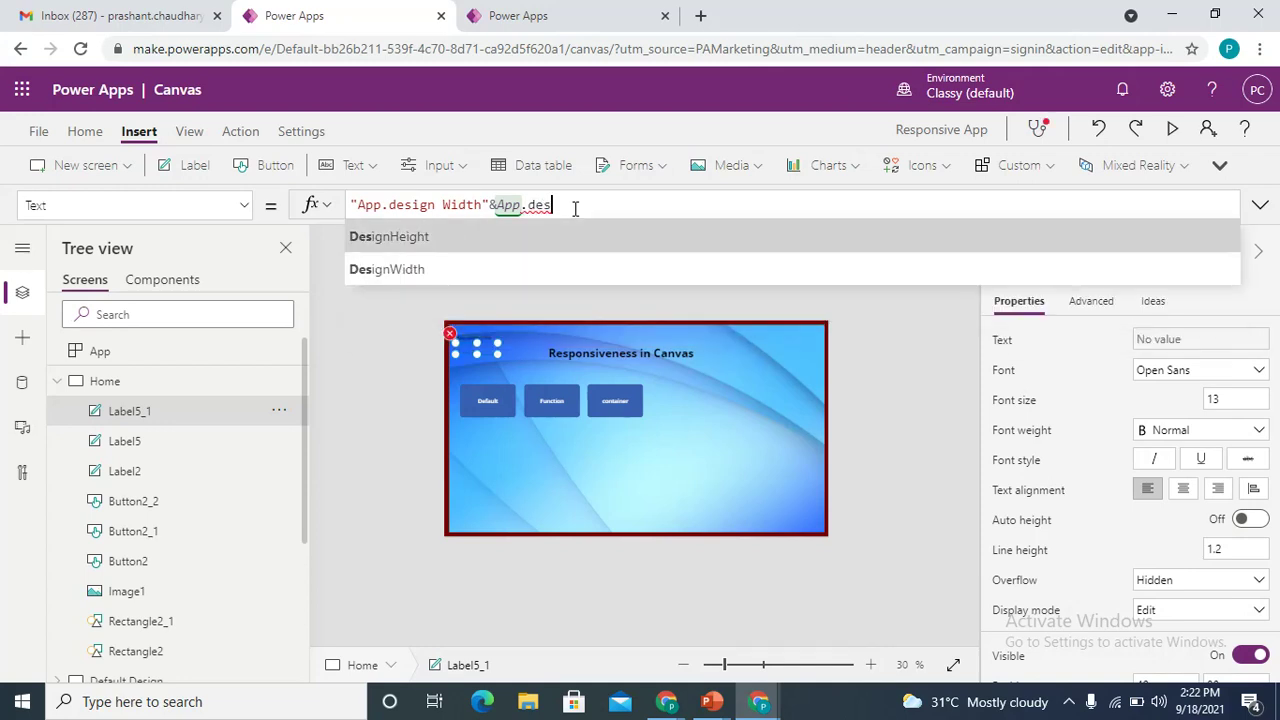
pyautogui.press('Return')
pyautogui.write('\\')
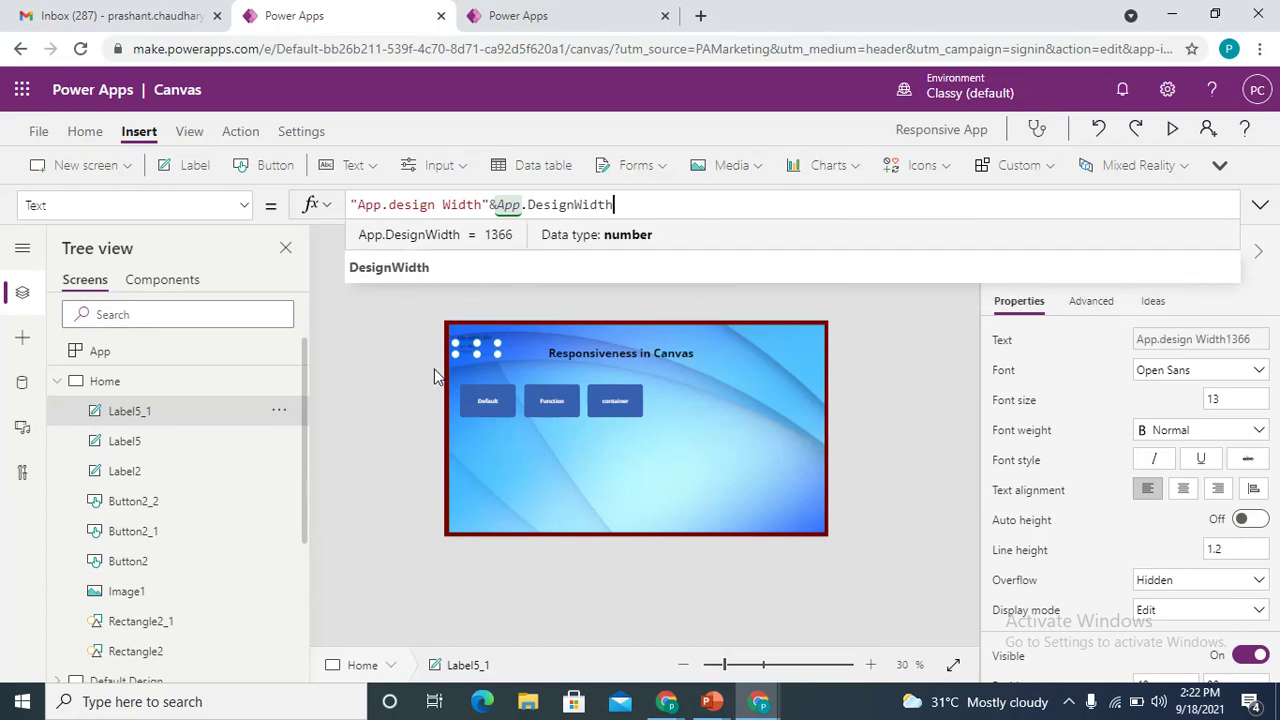
# Preview the Home screen to read both width labels, then close the preview and dismiss the tip
pyautogui.click(1172, 129)
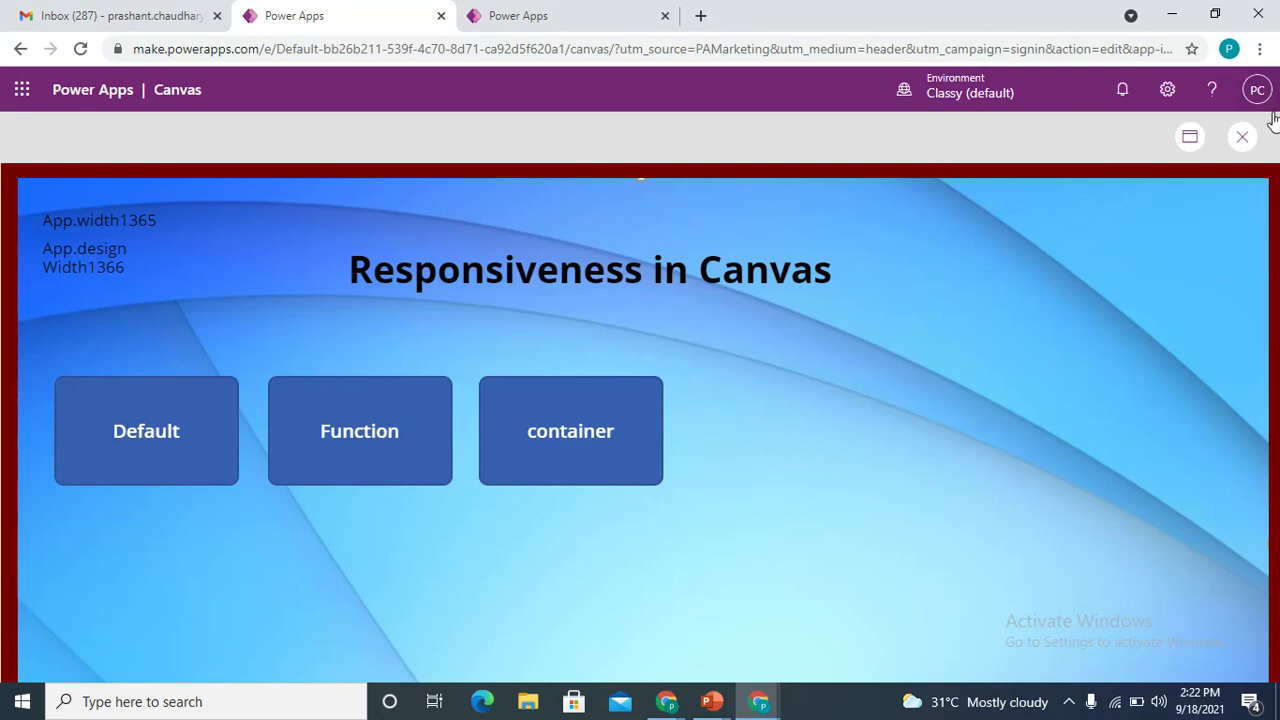
pyautogui.click(1242, 138)
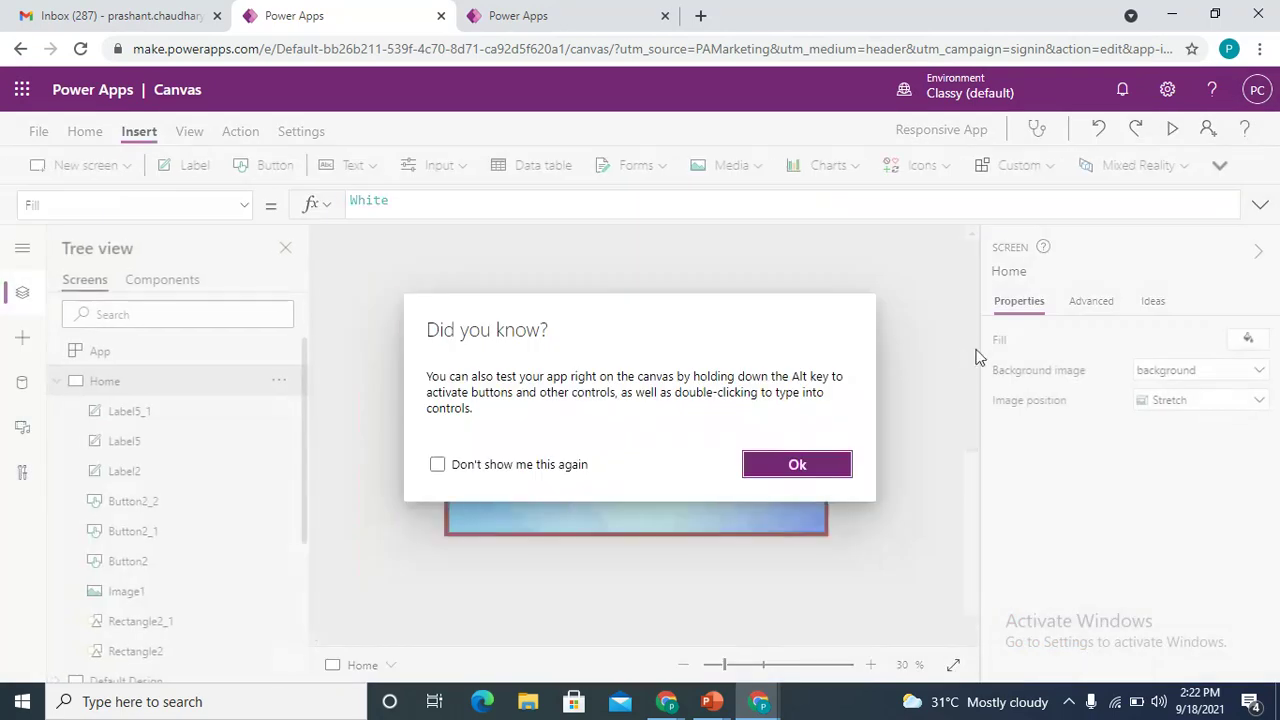
pyautogui.click(832, 453)
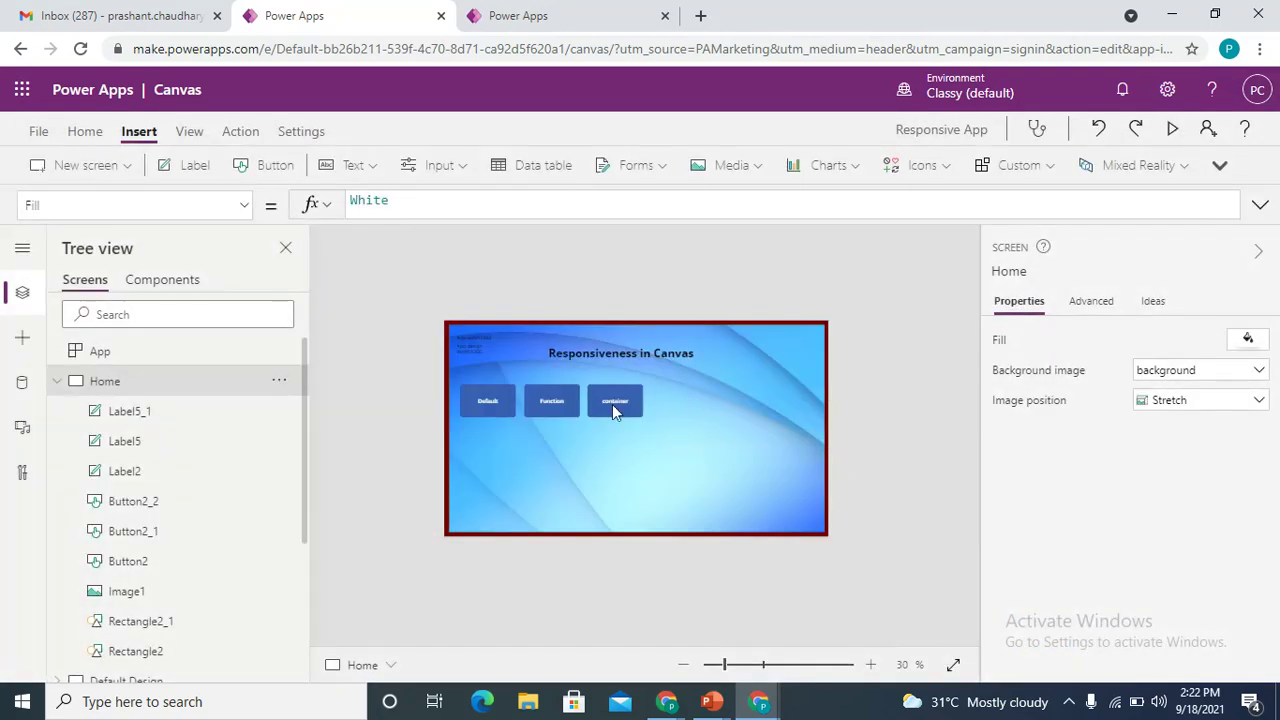
# Save Responsive App without a version note and publish the version containing the width labels
pyautogui.click(86, 135)
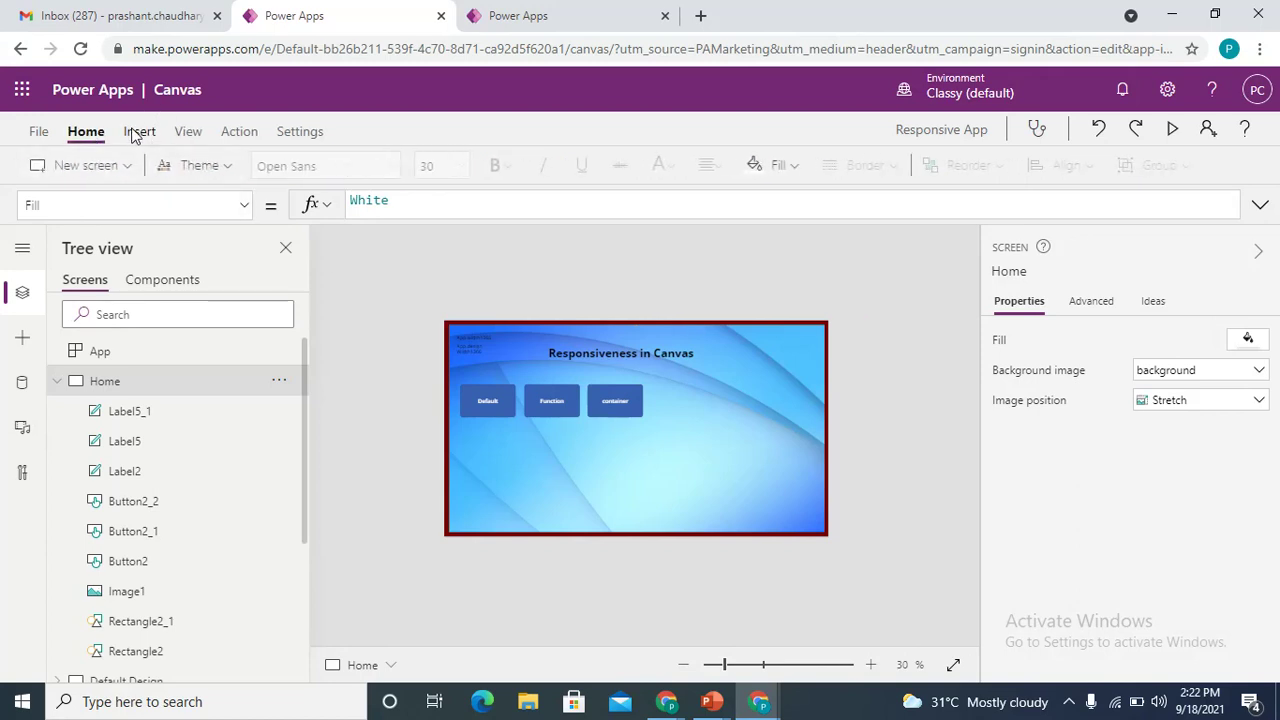
pyautogui.click(40, 133)
pyautogui.click(238, 388)
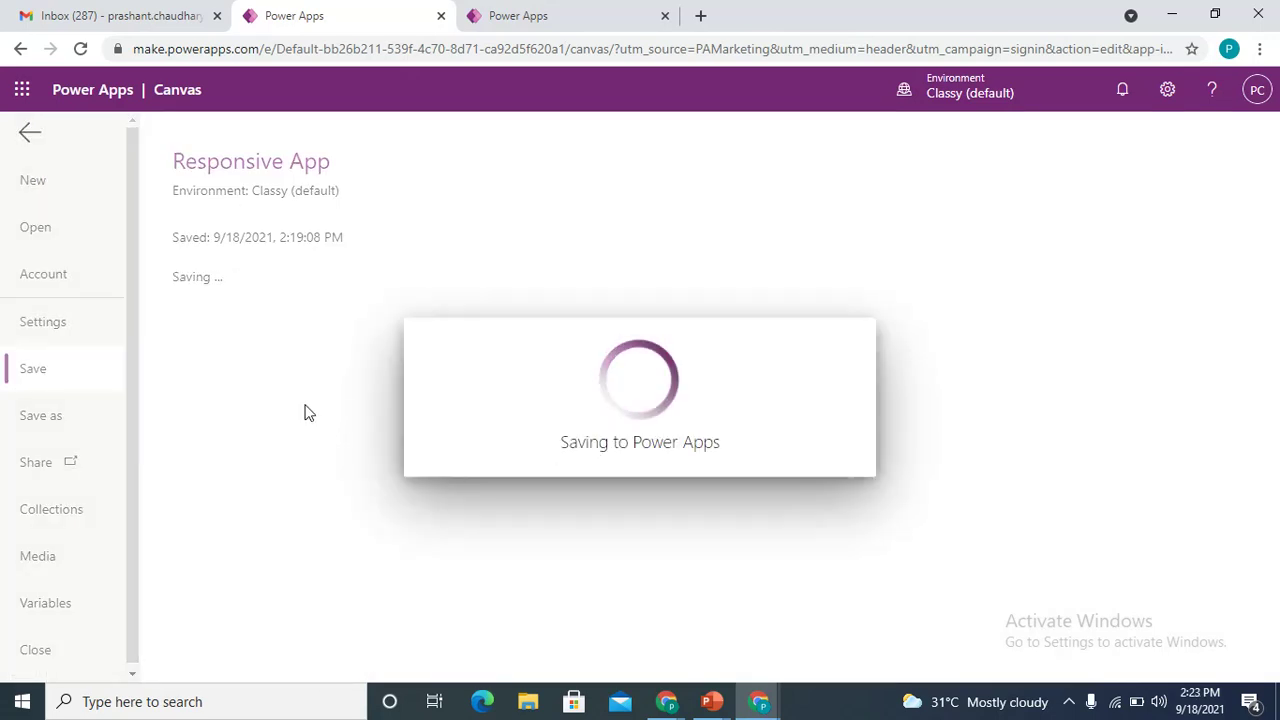
pyautogui.click(265, 335)
pyautogui.click(690, 520)
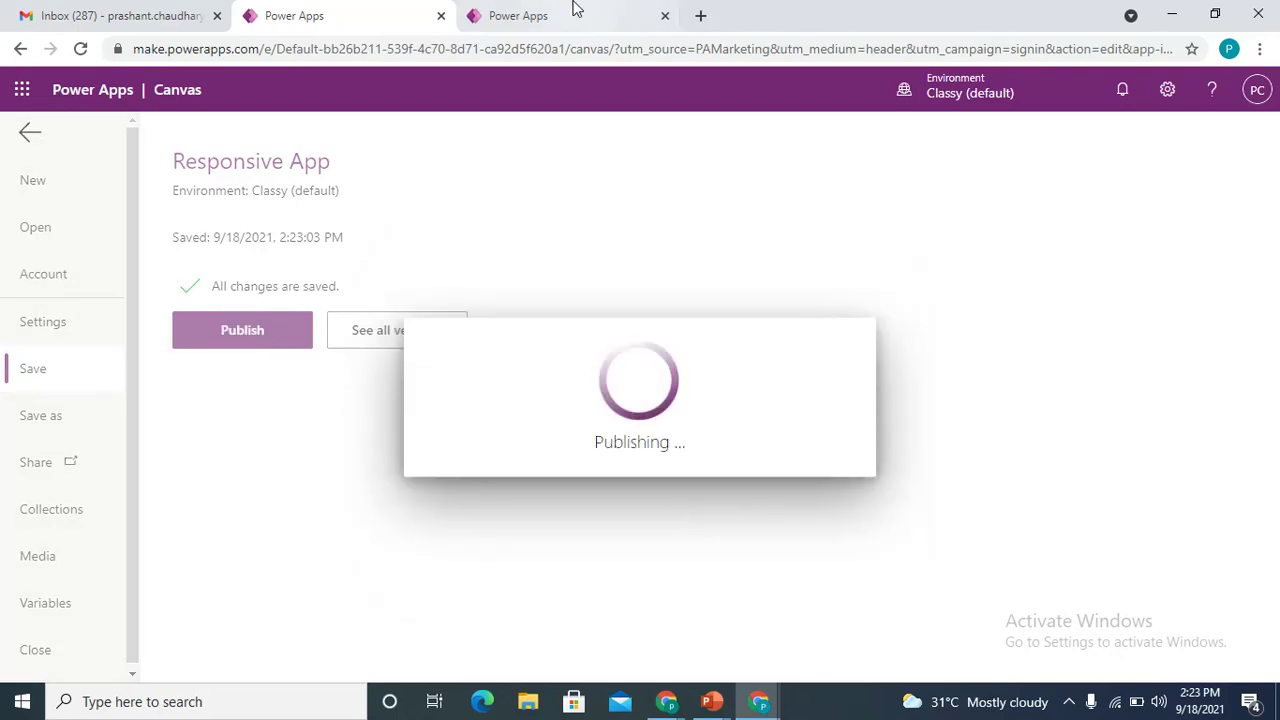
# Reload the Power Apps home page in the other browser tab
pyautogui.click(529, 15)
pyautogui.click(80, 50)
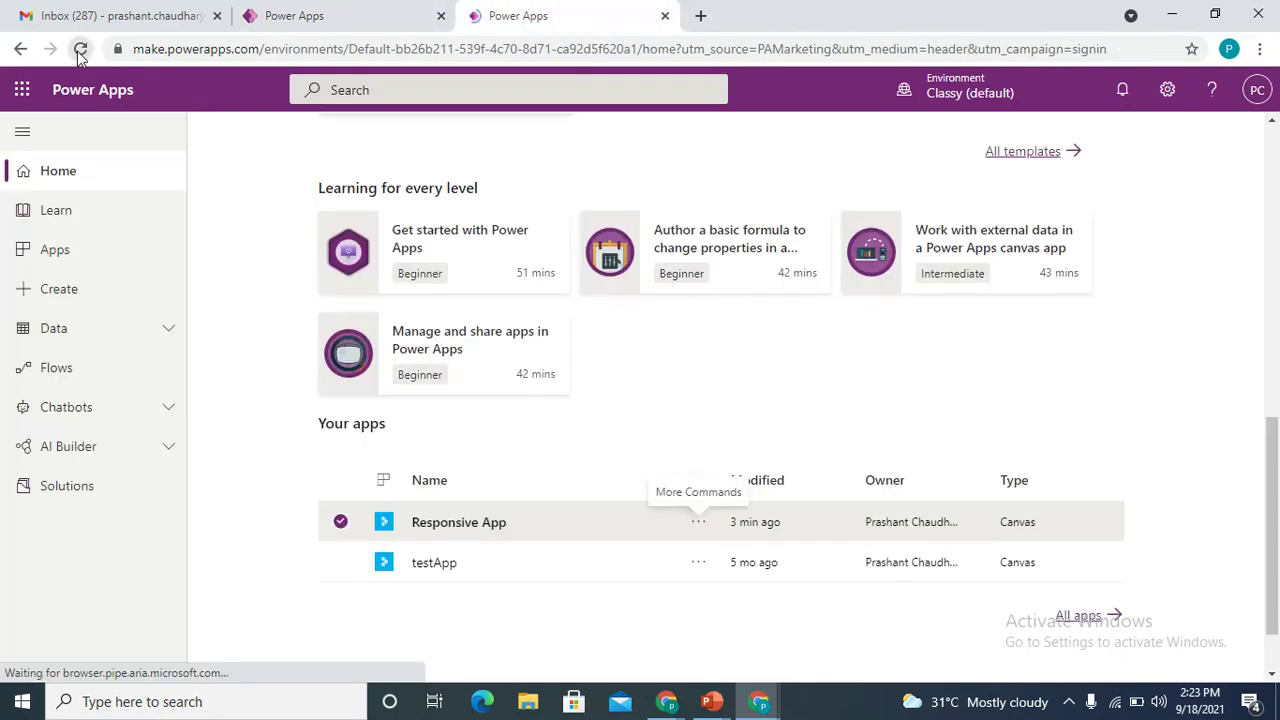